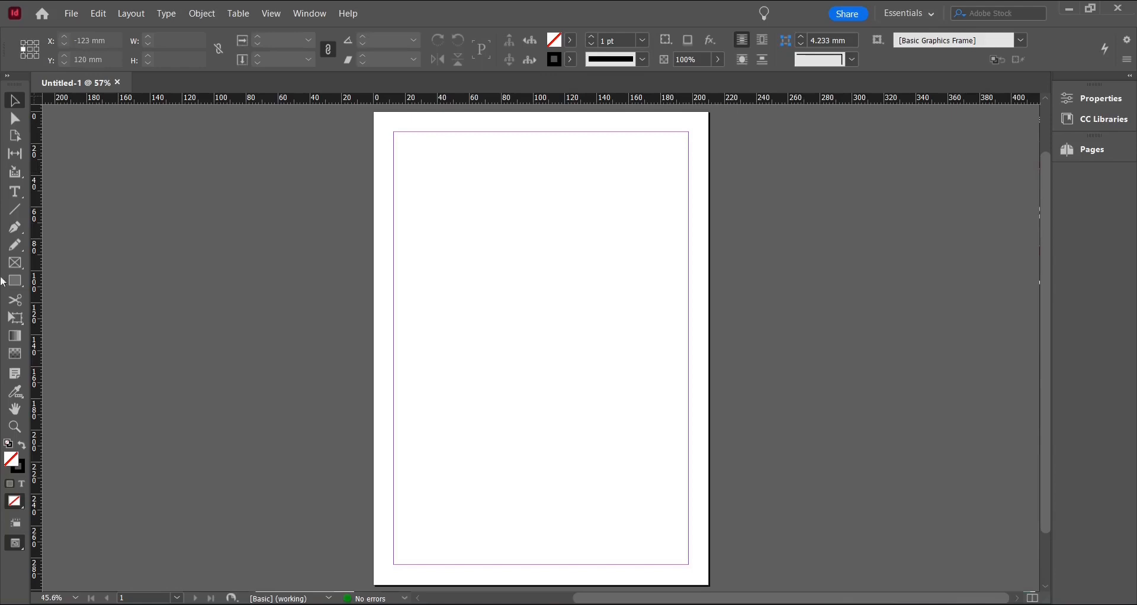
# - Draw a text frame about 132 mm wide in the upper half of the page and start editing it
pyautogui.click(15, 191)
pyautogui.moveTo(424, 194); pyautogui.dragTo(625, 287)
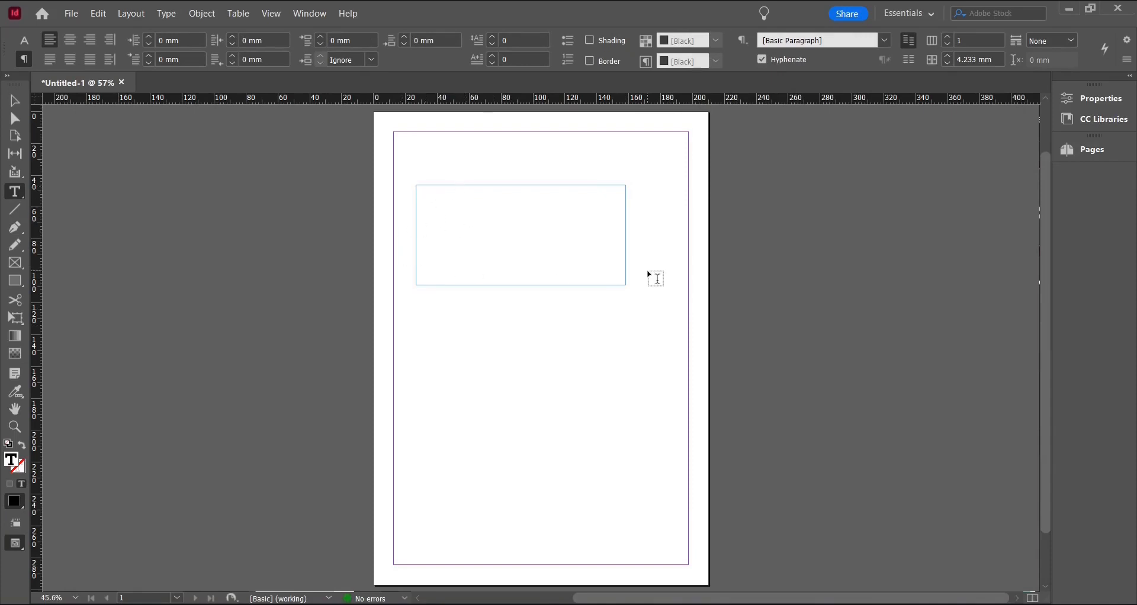
pyautogui.click(478, 211)
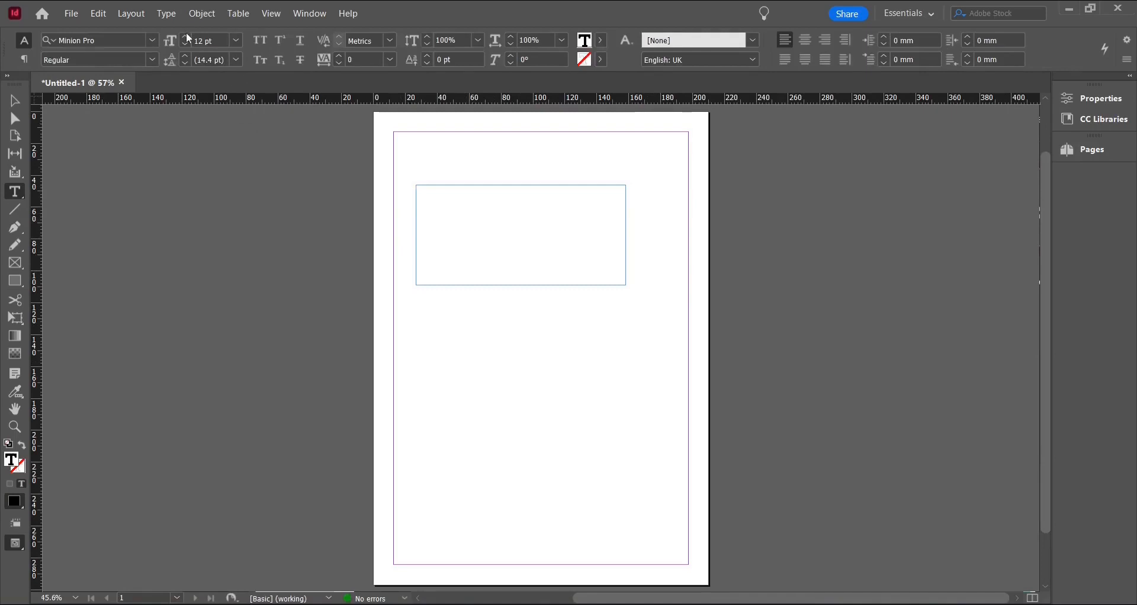
# - Set the font size to 20 pt and enter "we can type something here" followed by a paragraph break
pyautogui.doubleClick(202, 40)
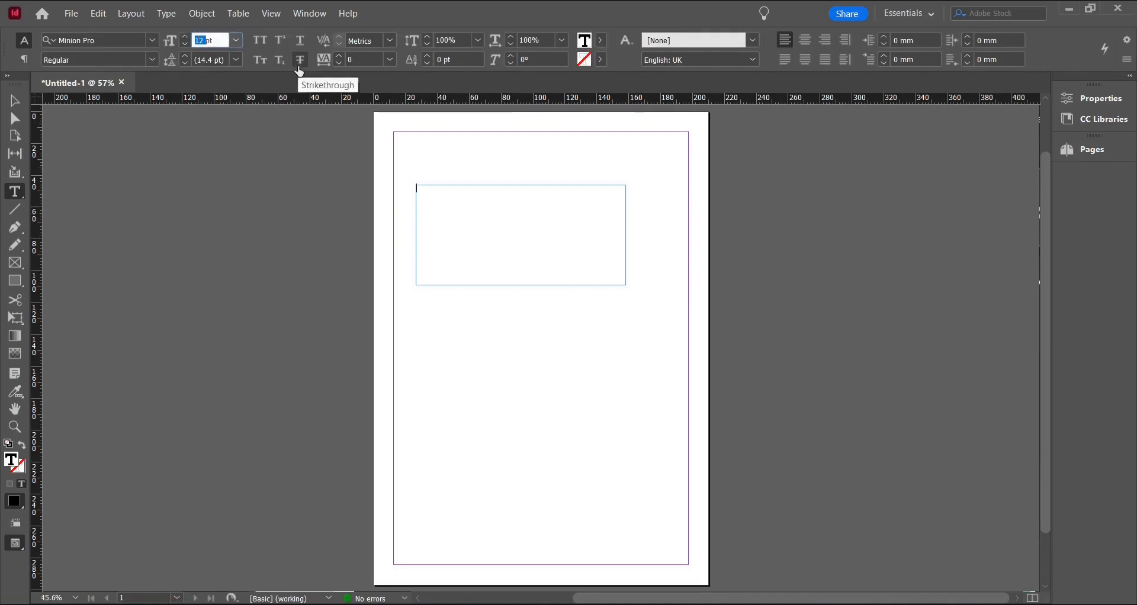
pyautogui.write('20')
pyautogui.press('Return')
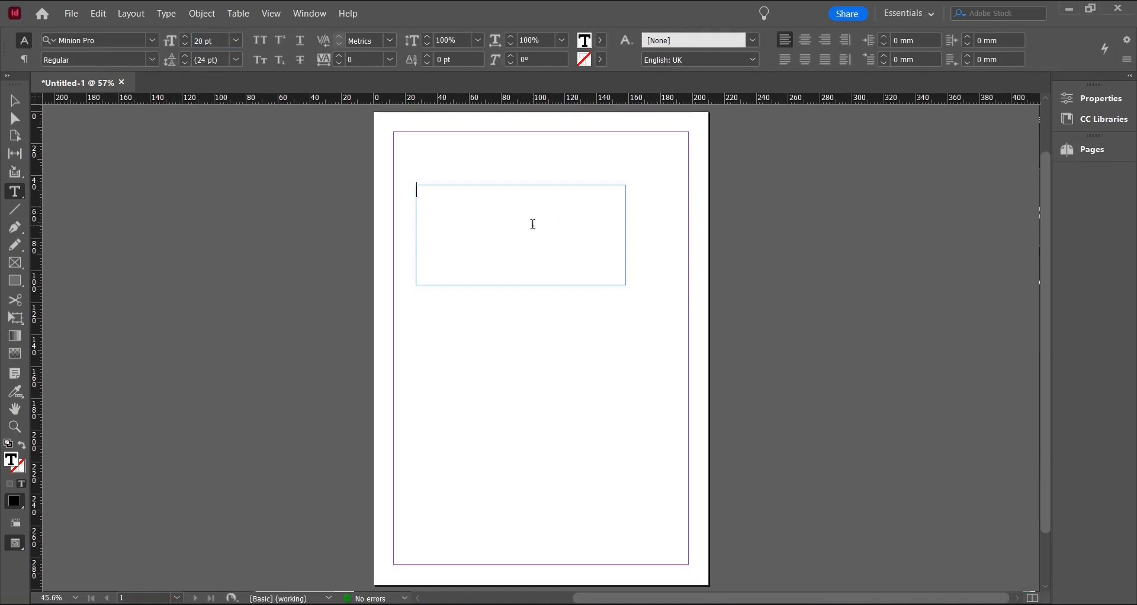
pyautogui.write('we can type something here')
pyautogui.press('Return')
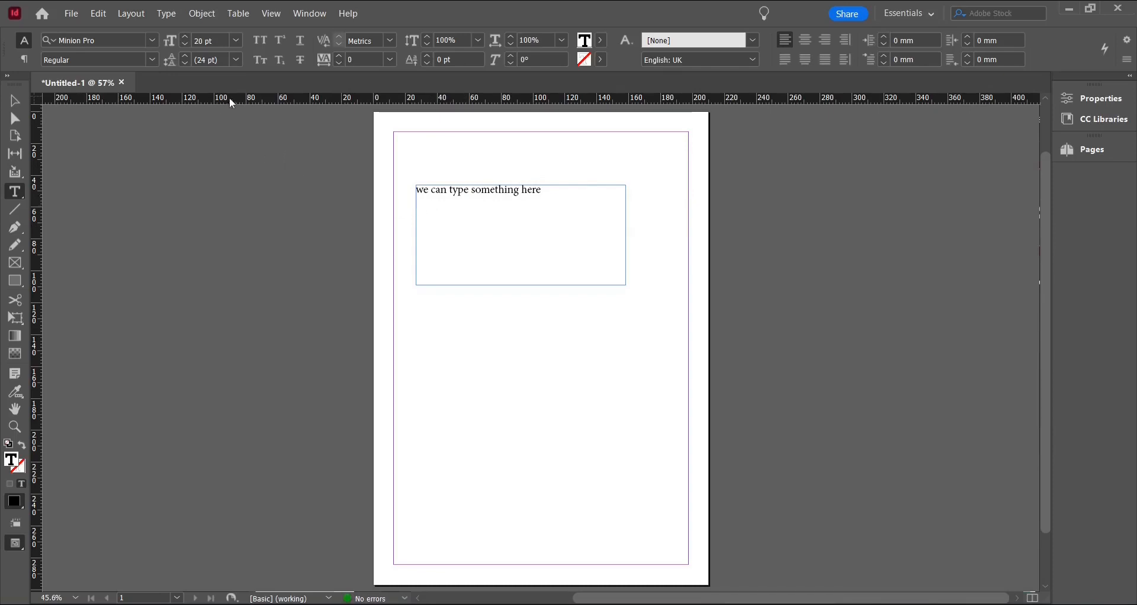
# - Fill the rest of the text frame with placeholder text, including the additional empty space below, and leave text editing
pyautogui.click(167, 15)
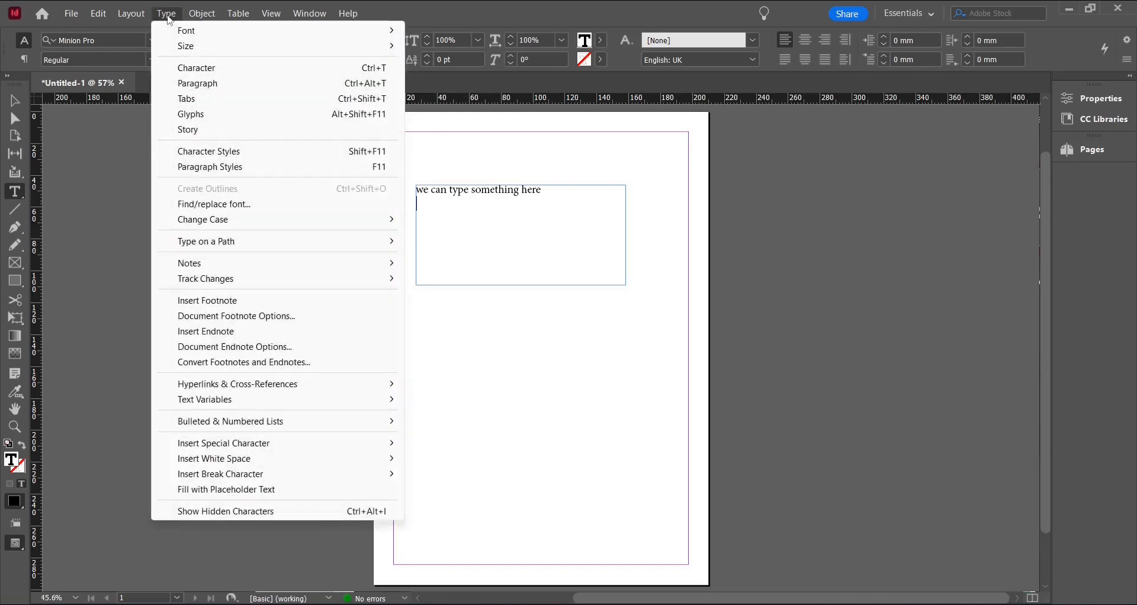
pyautogui.click(230, 496)
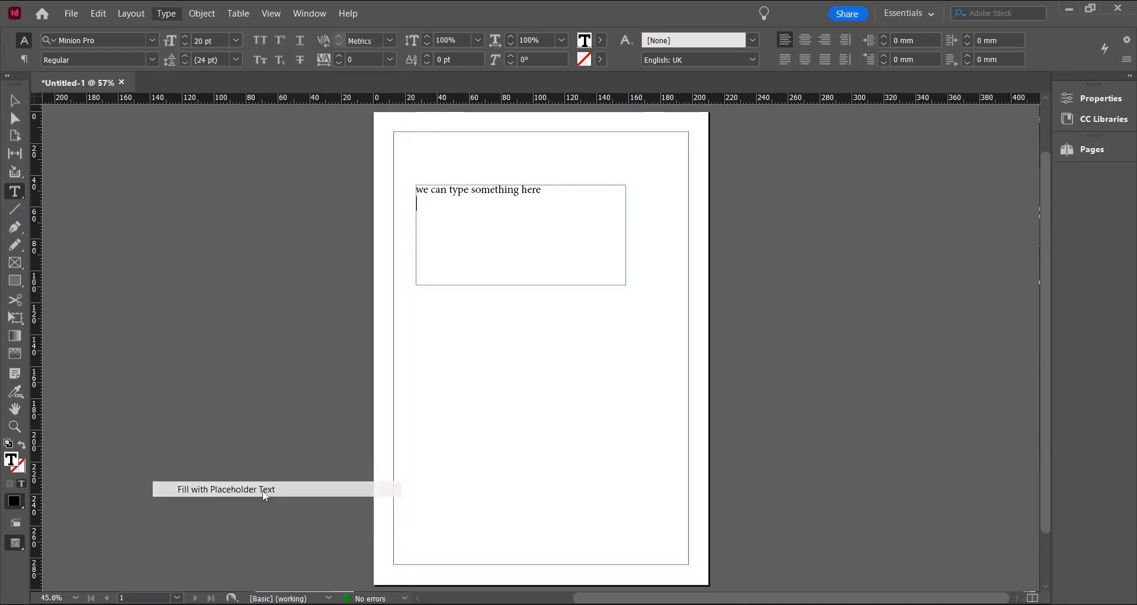
pyautogui.rightClick(427, 295)
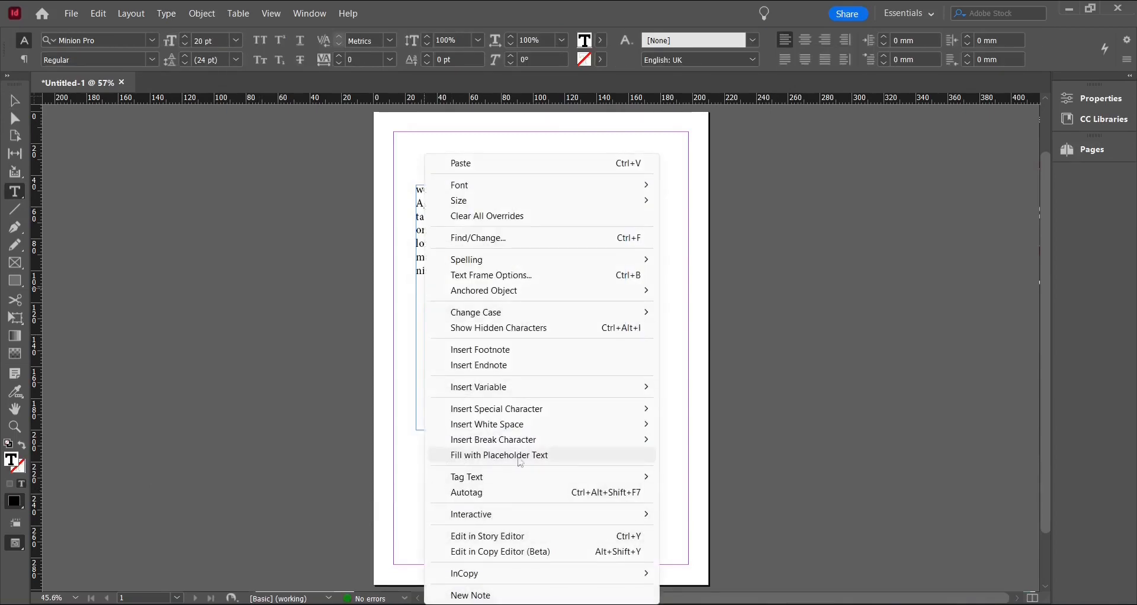
pyautogui.click(530, 461)
pyautogui.press('Escape')
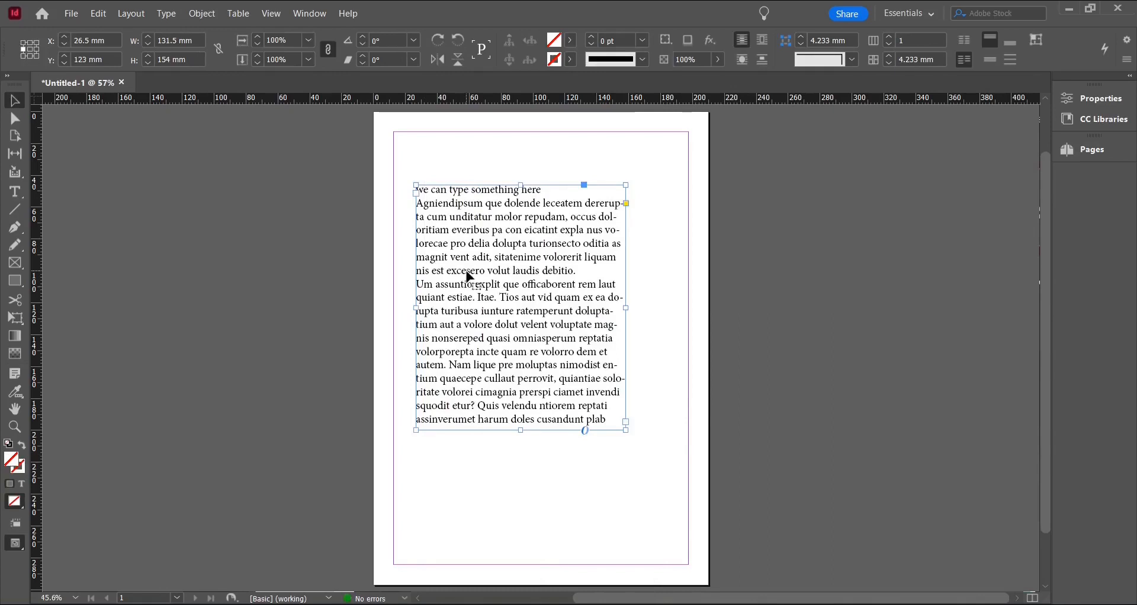
# - Add a second page to the document
pyautogui.click(1084, 155)
pyautogui.click(1009, 507)
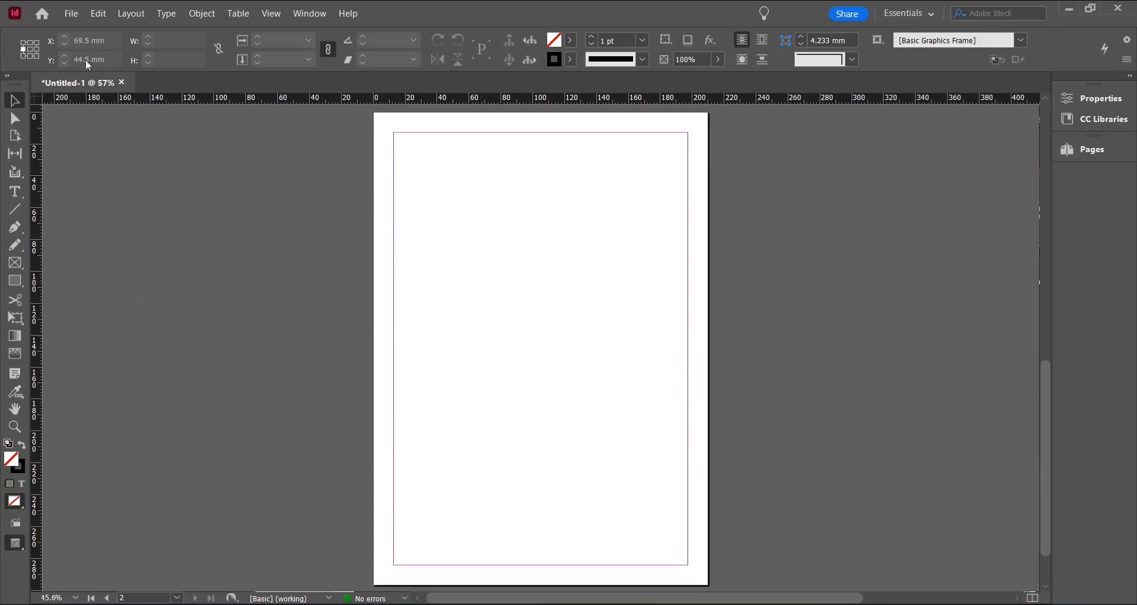
# - Load the Word document Lorem ipsum for placing with import options shown, accepting removal of styles and formatting from text and tables
pyautogui.click(72, 14)
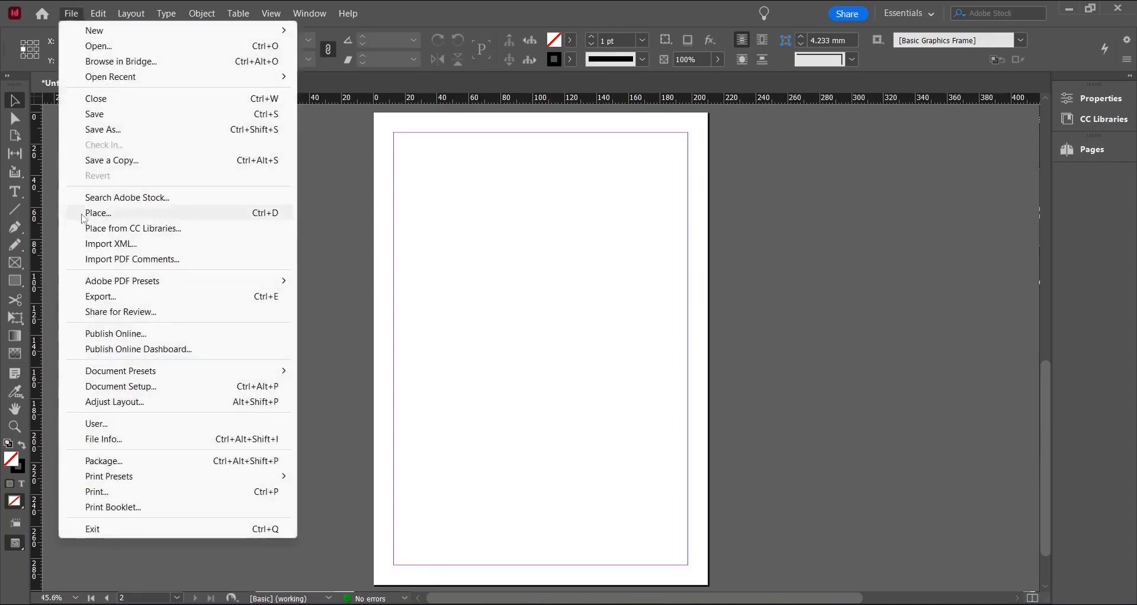
pyautogui.click(100, 215)
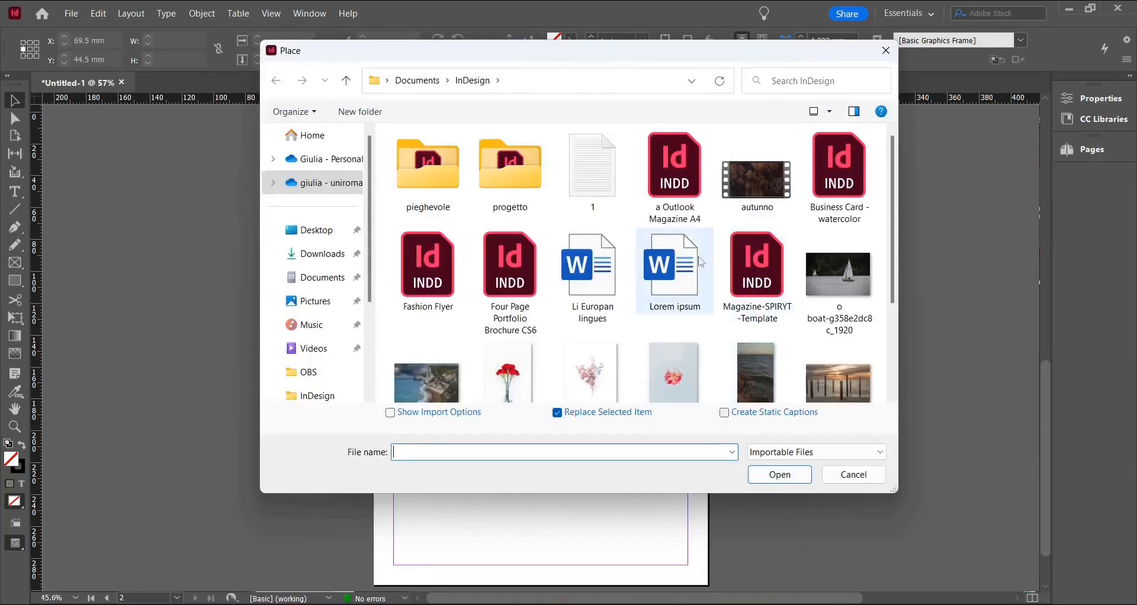
pyautogui.click(681, 287)
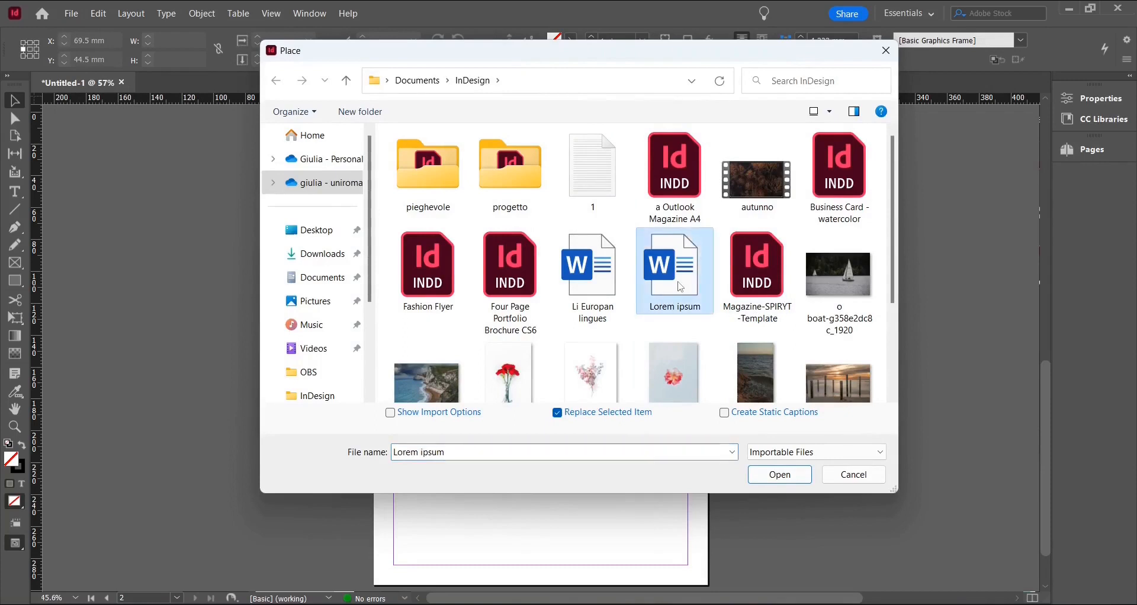
pyautogui.click(391, 415)
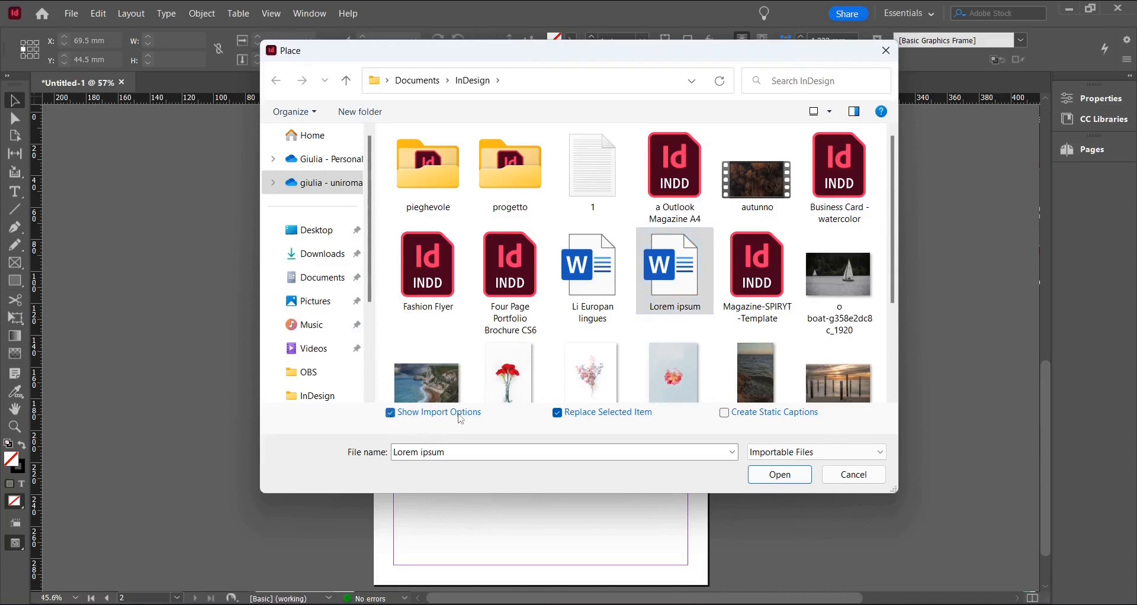
pyautogui.click(779, 473)
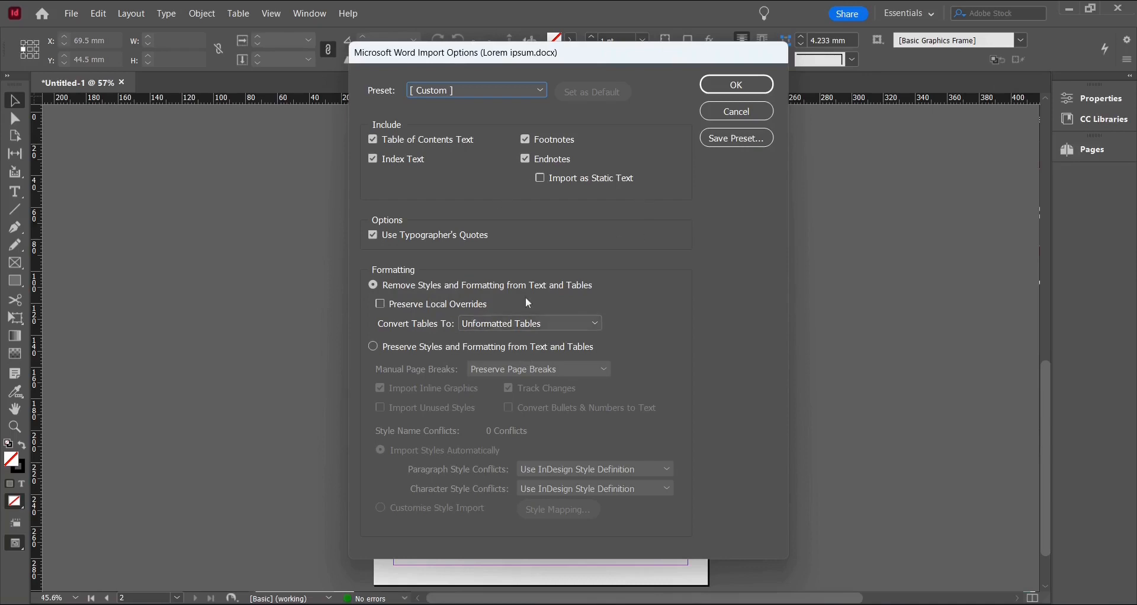
pyautogui.click(745, 85)
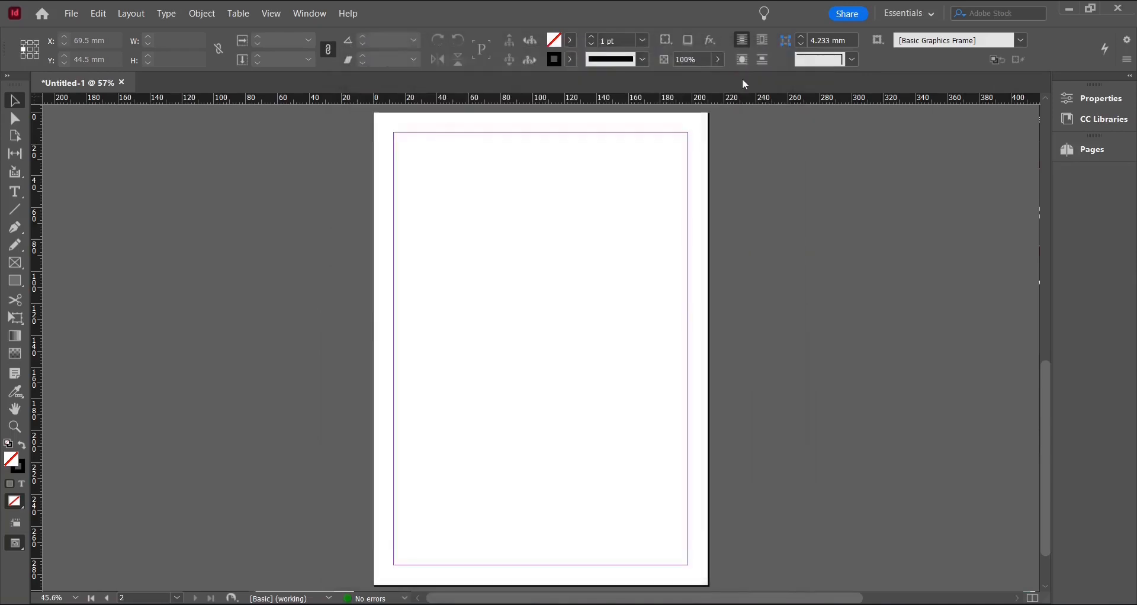
# - Place the loaded text across the width between the page margins, shorten its frame to about 217 mm high and move it up
pyautogui.click(579, 201)
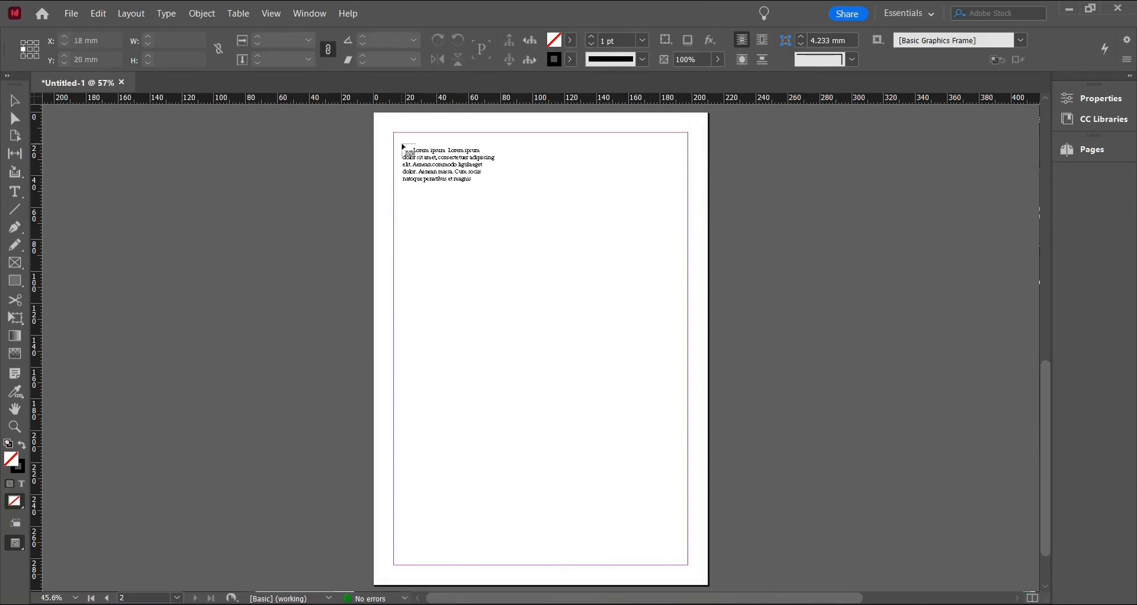
pyautogui.click(403, 145)
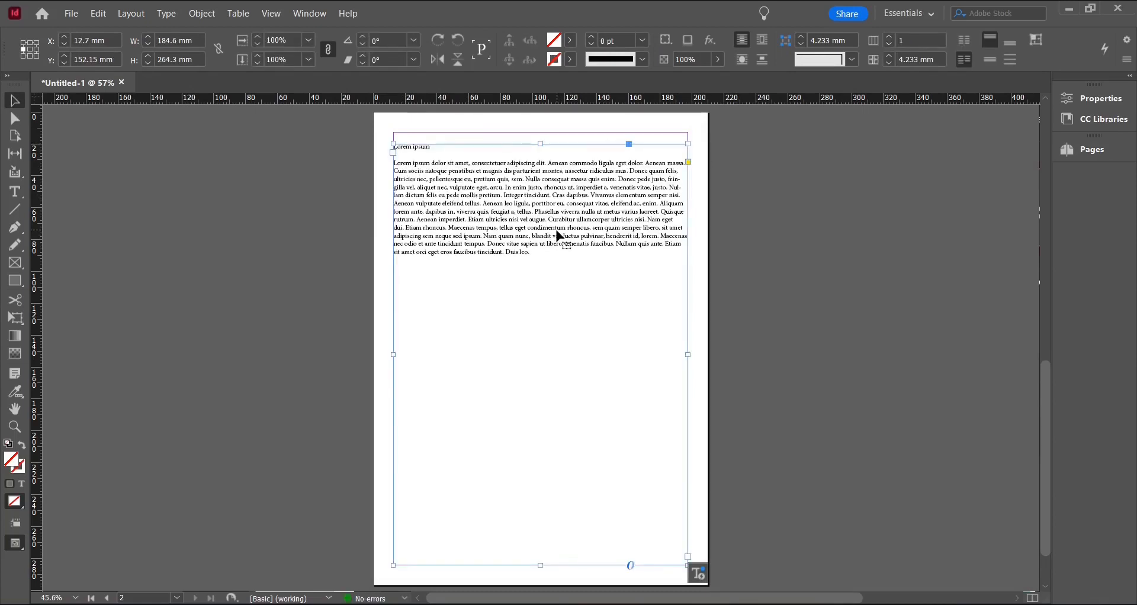
pyautogui.moveTo(539, 144); pyautogui.dragTo(539, 219)
pyautogui.moveTo(534, 273); pyautogui.dragTo(534, 229)
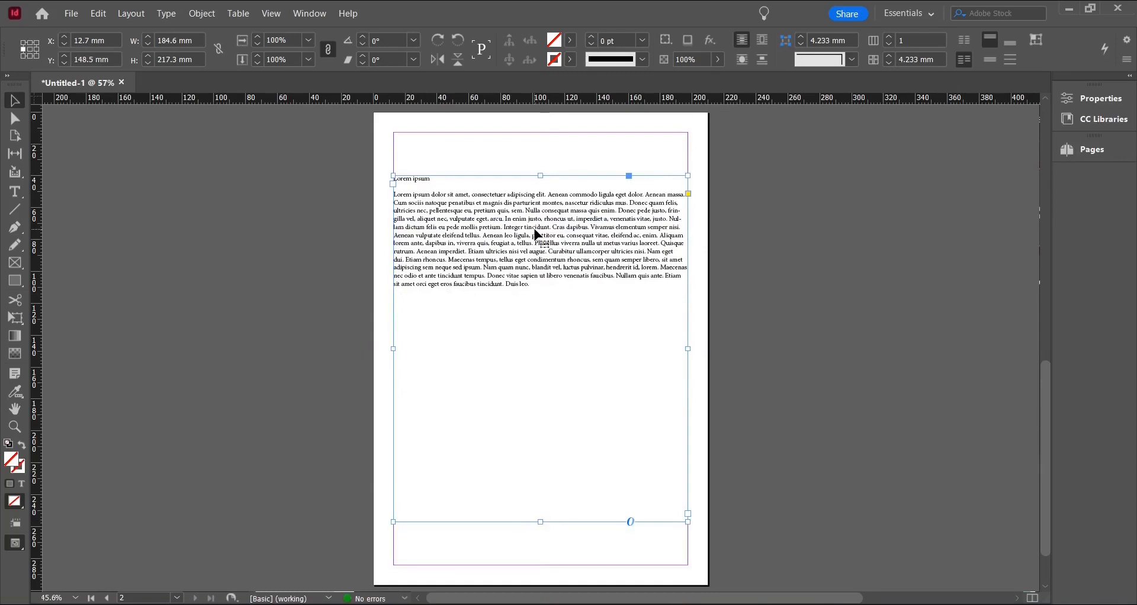
# - Undo the frame adjustments and the text placement so the text is loaded for placing again
pyautogui.hotkey('ctrl', 'z')
pyautogui.hotkey('ctrl', 'z')
pyautogui.hotkey('ctrl', 'z')
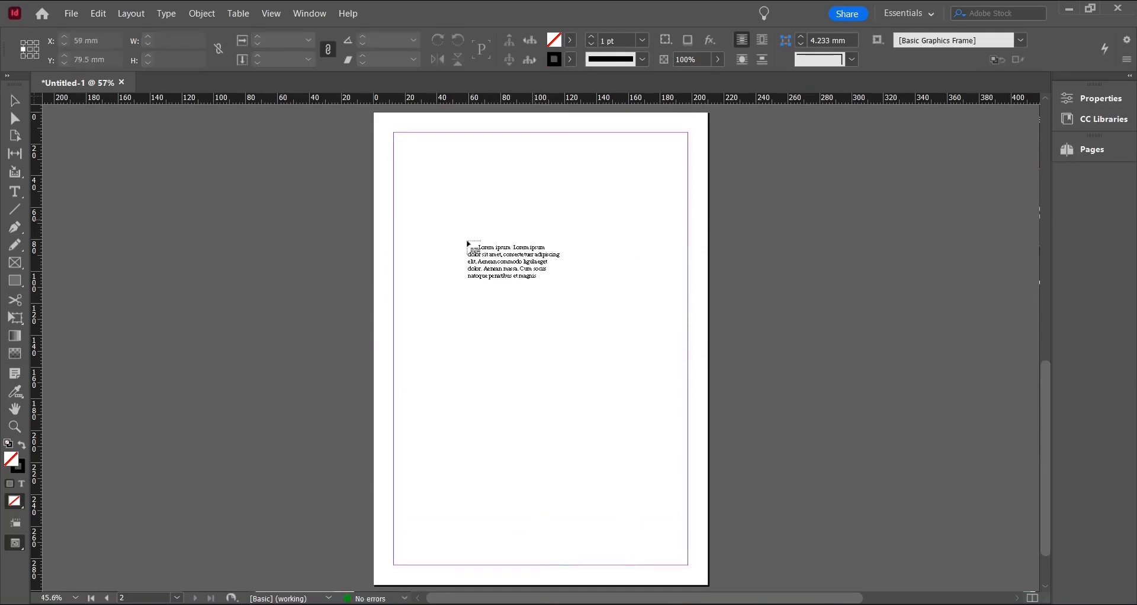
# - Try placing the loaded text in a drawn frame about 169 mm by 113 mm, and undo that placement
pyautogui.moveTo(403, 150); pyautogui.dragTo(673, 328)
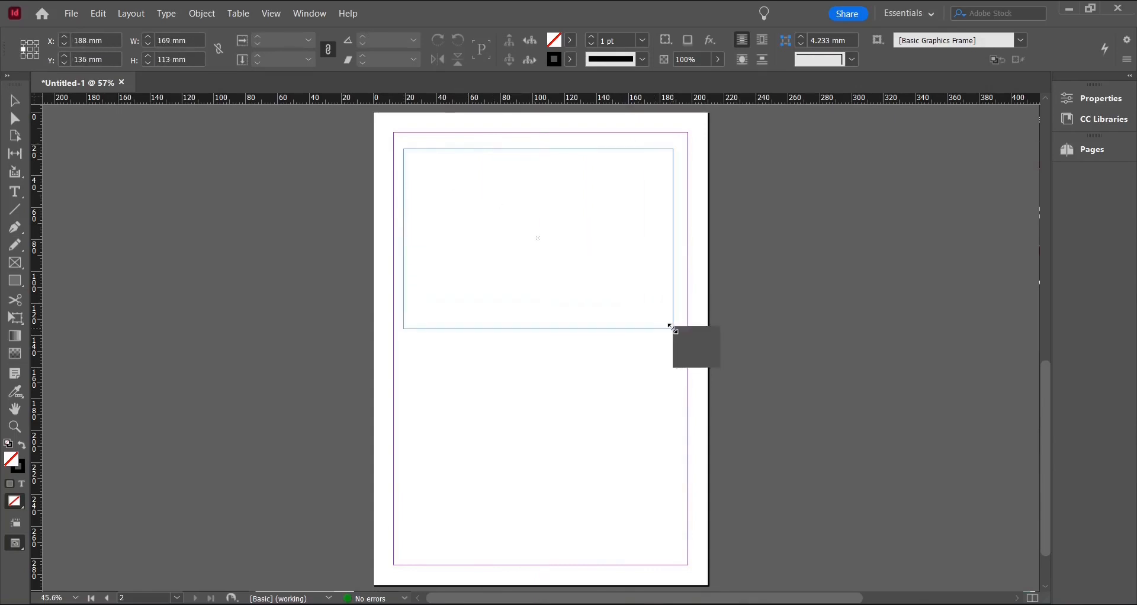
pyautogui.hotkey('ctrl', 'z')
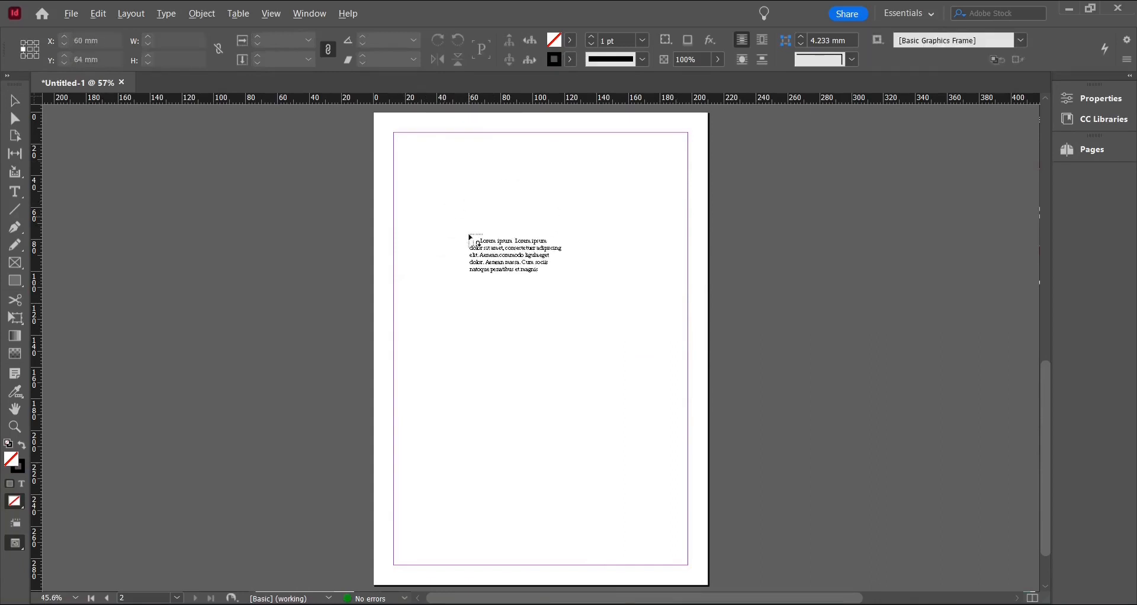
# - Flow the loaded text through three linked frames stacked down the page, and reposition the upper two frames
pyautogui.moveTo(408, 144); pyautogui.dragTo(530, 213)
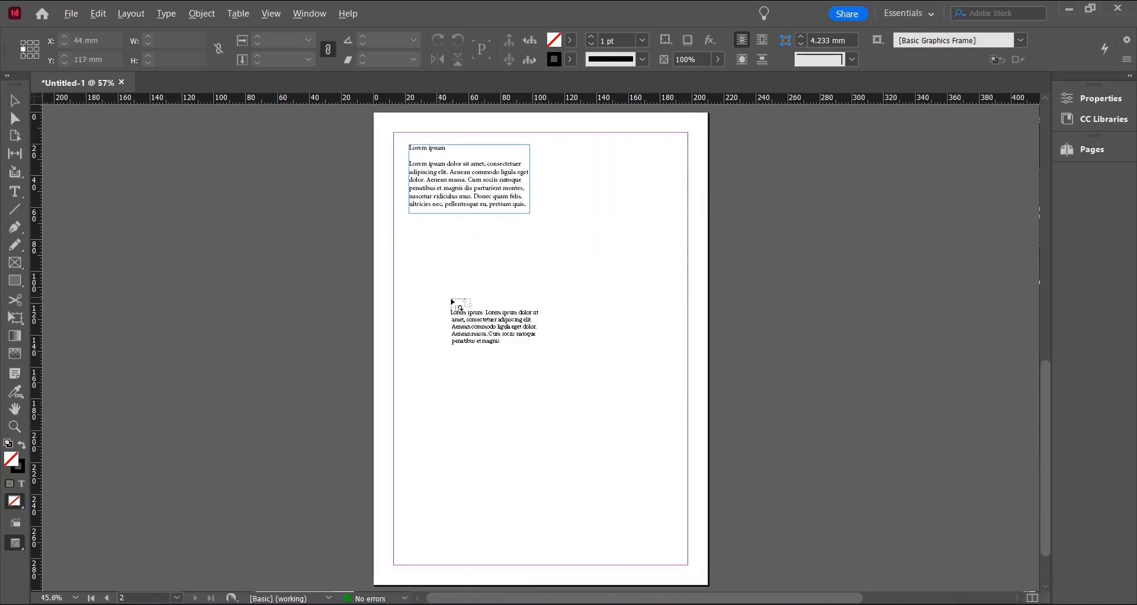
pyautogui.moveTo(409, 306); pyautogui.dragTo(586, 387)
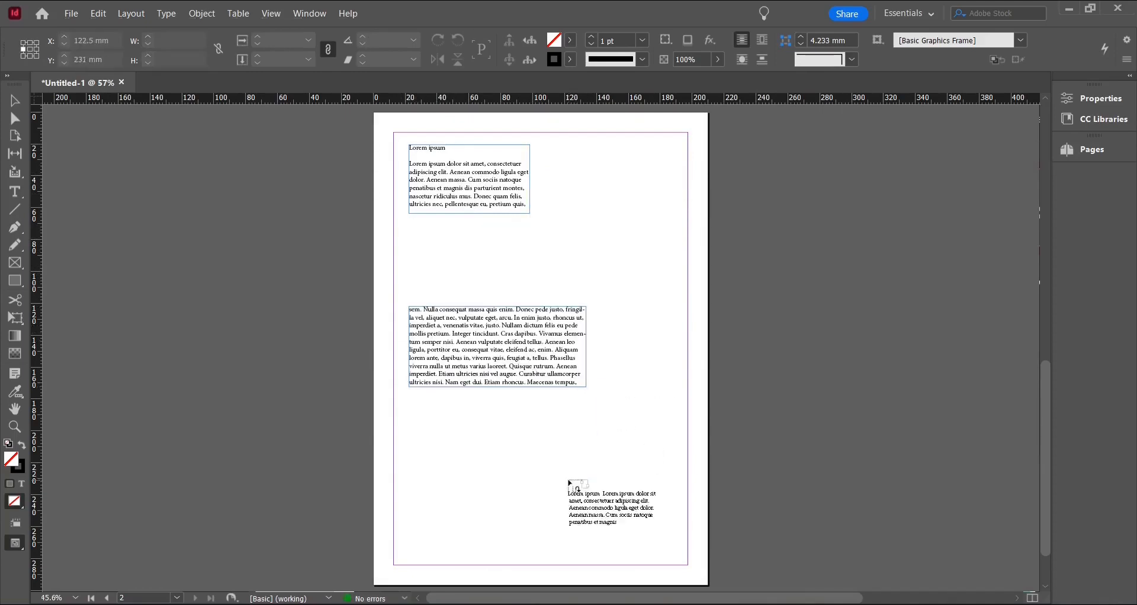
pyautogui.moveTo(409, 409); pyautogui.dragTo(577, 481)
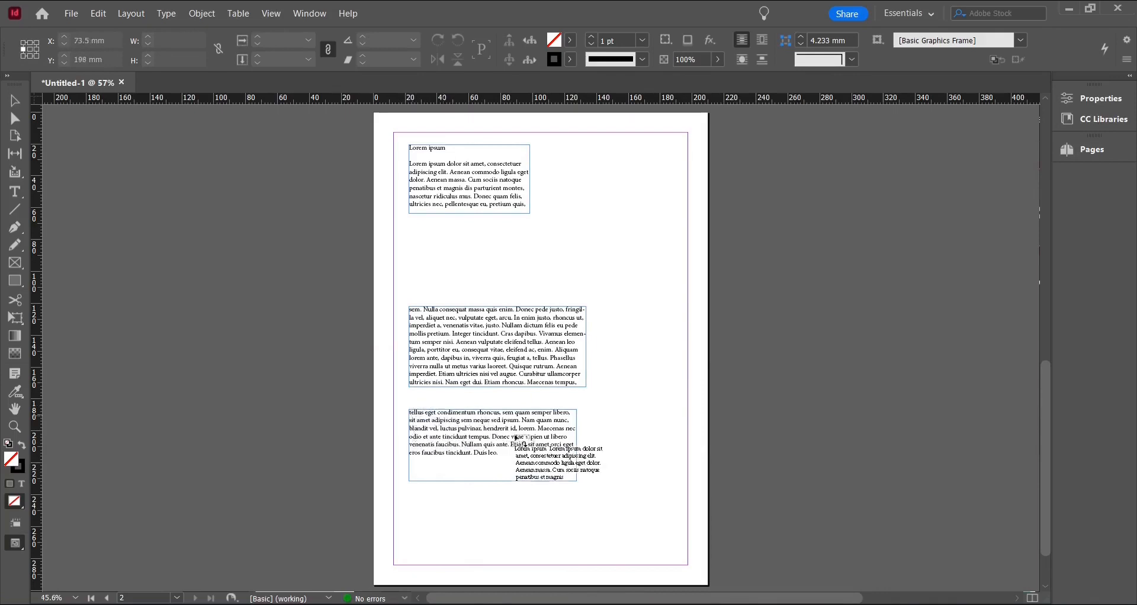
pyautogui.press('Escape')
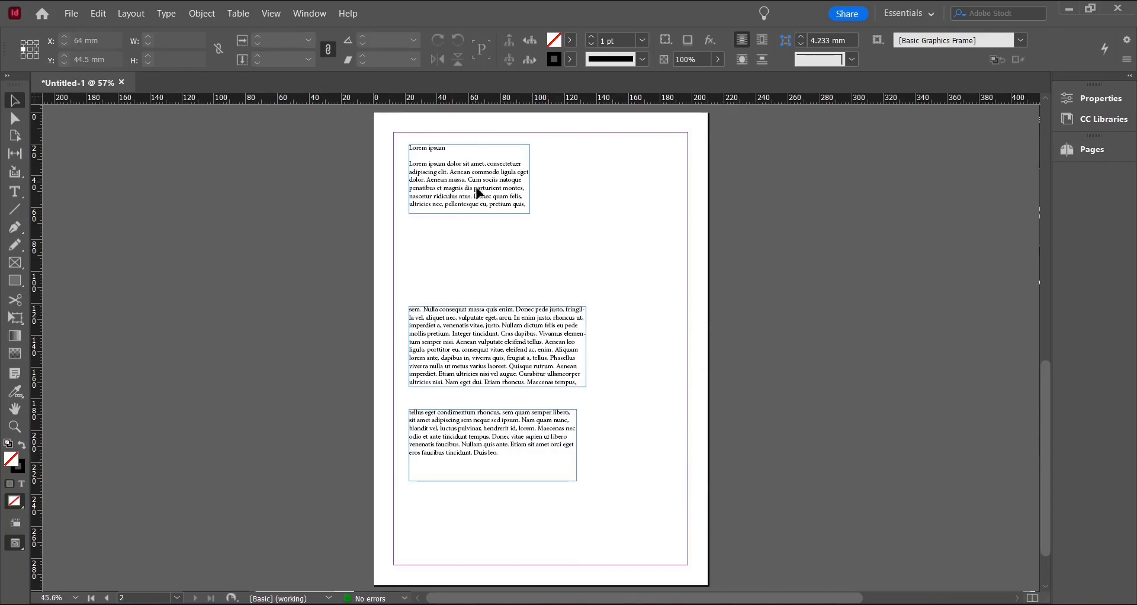
pyautogui.moveTo(476, 183); pyautogui.dragTo(480, 202)
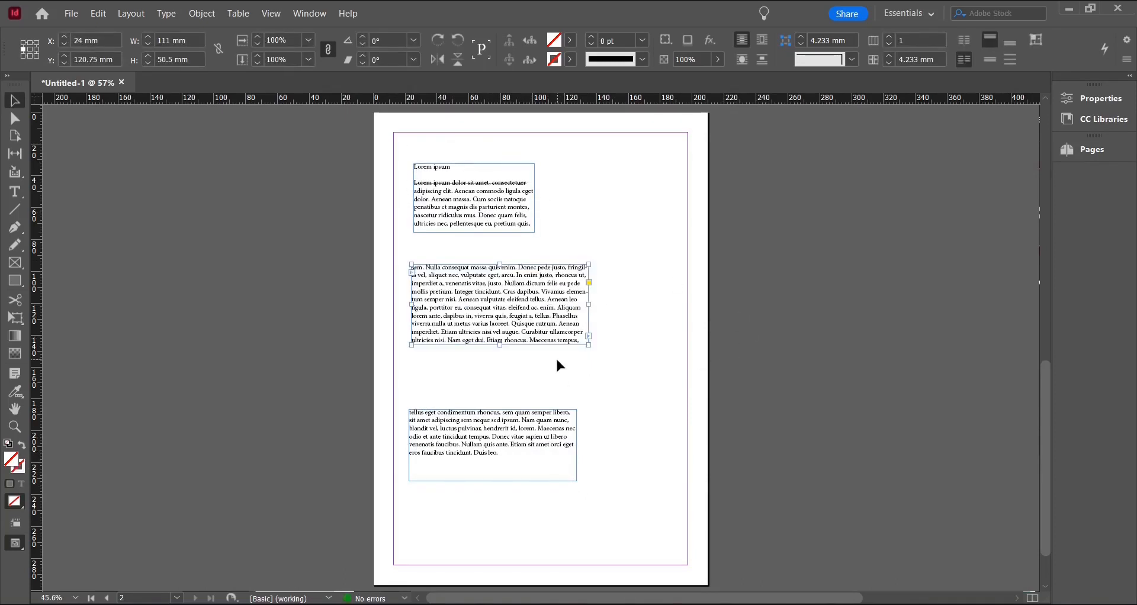
# - Undo the frame moves and the three-frame placement to get the loaded text back
pyautogui.hotkey('ctrl', 'z')
pyautogui.hotkey('ctrl', 'z')
pyautogui.hotkey('ctrl', 'z')
pyautogui.hotkey('ctrl', 'z')
pyautogui.hotkey('ctrl', 'z')
pyautogui.hotkey('ctrl', 'z')
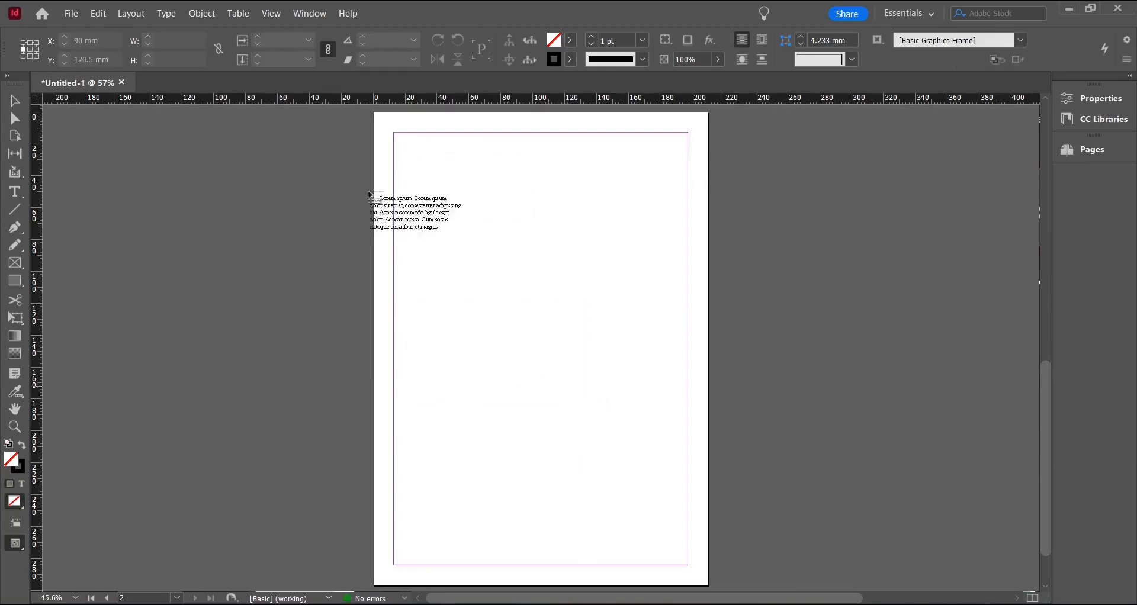
# - Place the text in a frame about 88 by 52 mm near the page top and flow its overset text into one about 158 by 86 mm near the bottom
pyautogui.moveTo(416, 152); pyautogui.dragTo(605, 226)
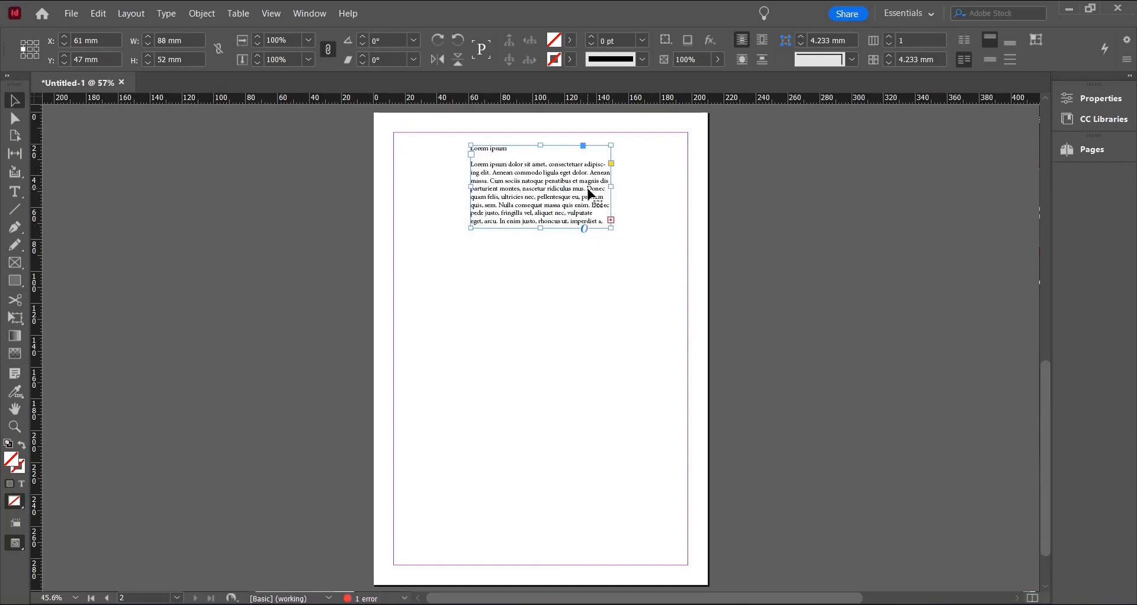
pyautogui.click(611, 220)
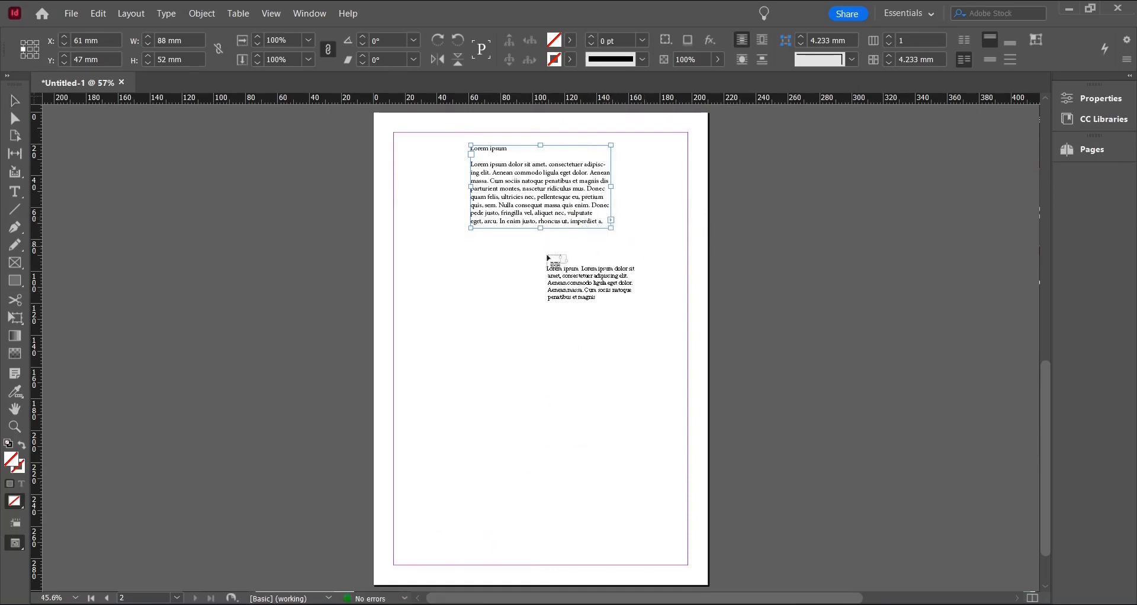
pyautogui.moveTo(417, 417); pyautogui.dragTo(670, 553)
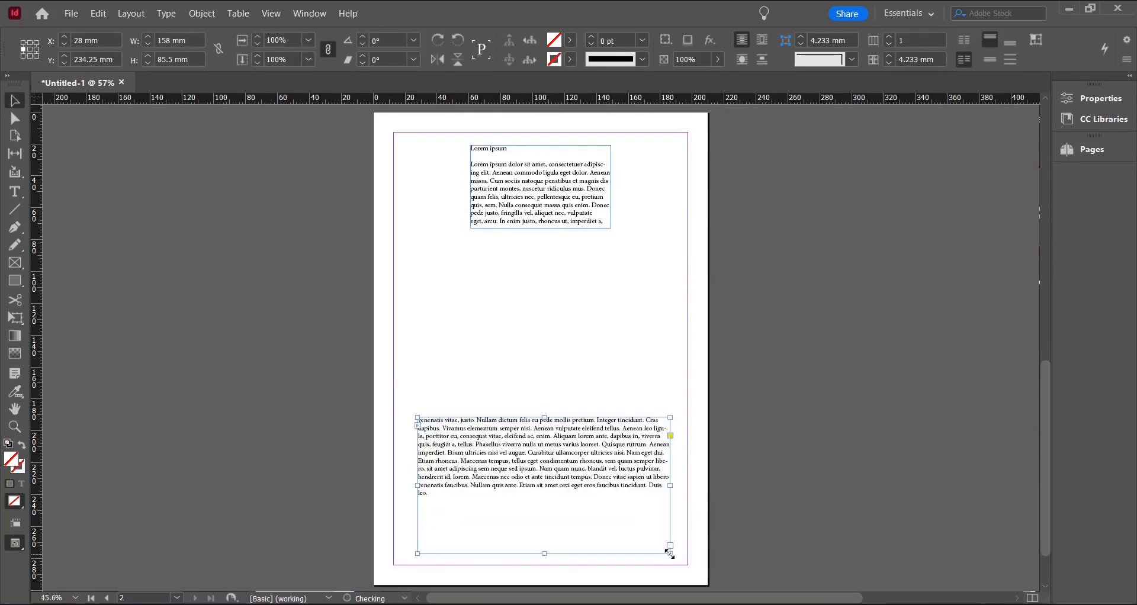
# - Insert paragraph breaks after "imperdiet a," to push "venenatis vitae" several lines down in the lower linked frame
pyautogui.doubleClick(555, 453)
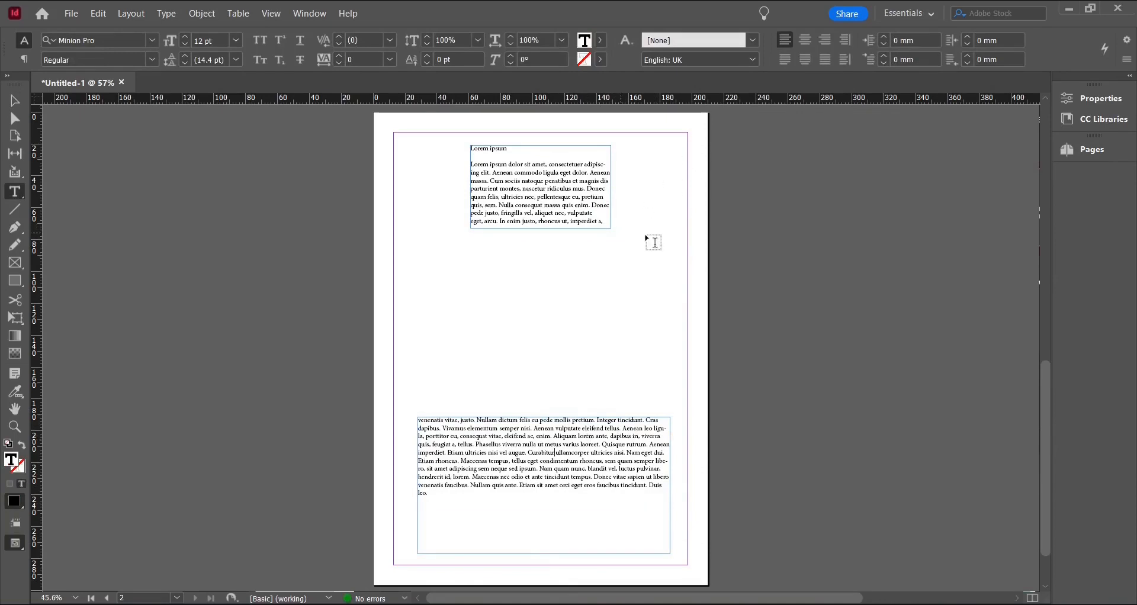
pyautogui.press('Return')
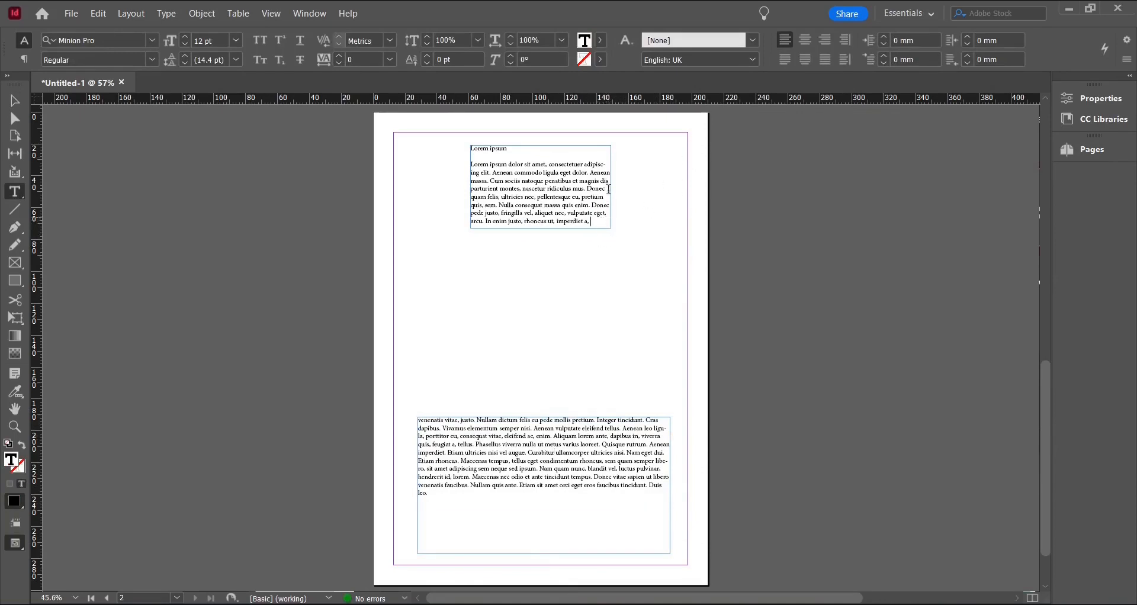
pyautogui.press('Return')
pyautogui.press('Return')
pyautogui.press('Return')
pyautogui.press('Return')
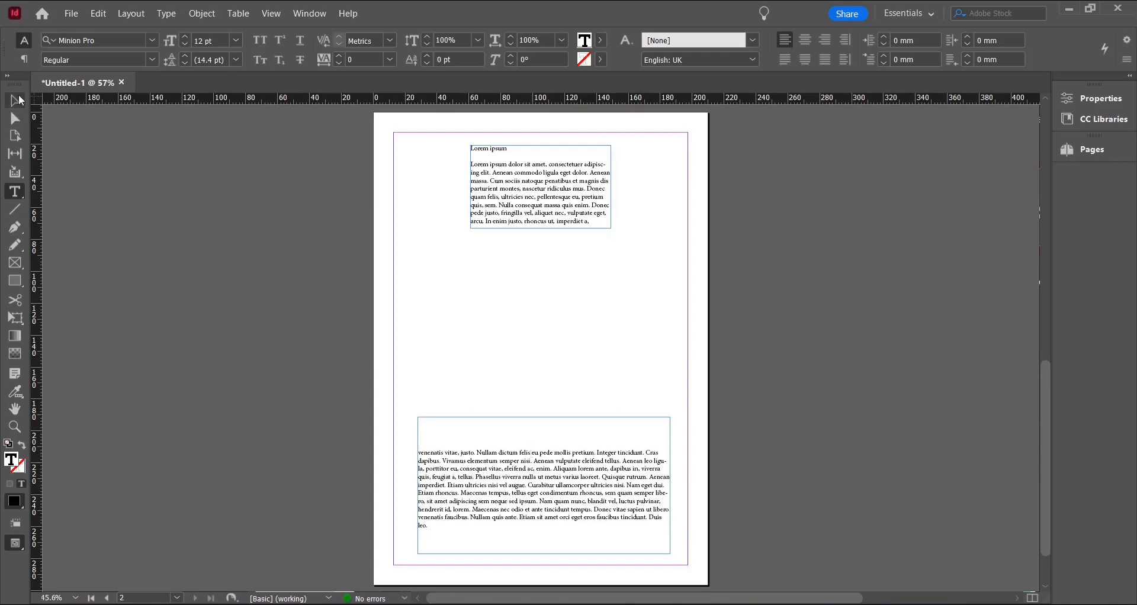
# - Select the lower linked text frame on page 2 and show the text threads
pyautogui.click(20, 100)
pyautogui.click(595, 469)
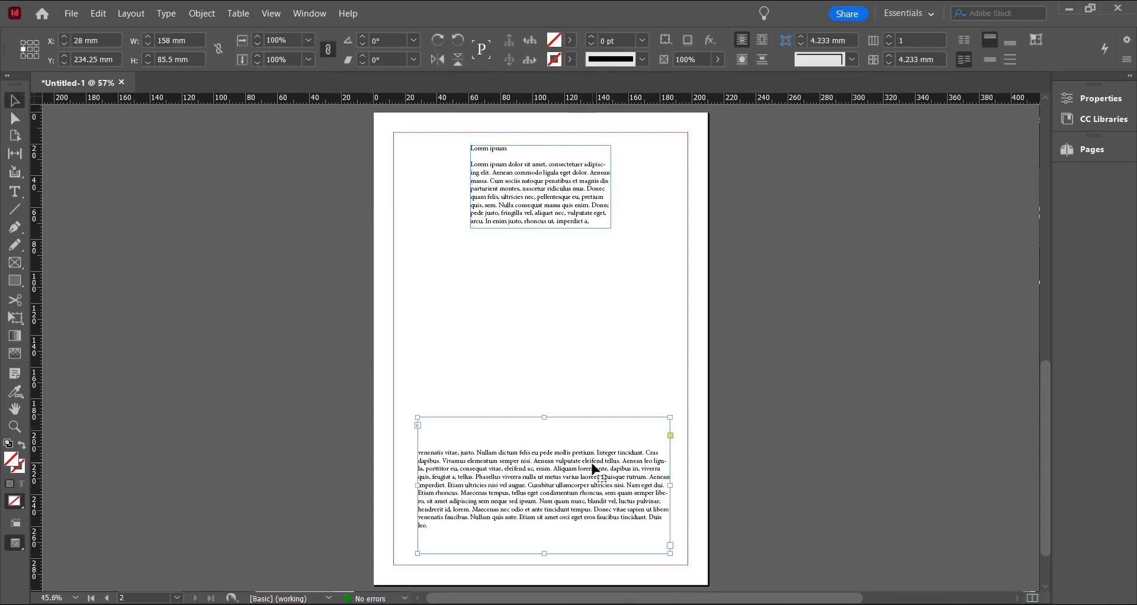
pyautogui.click(265, 23)
pyautogui.moveTo(314, 290)
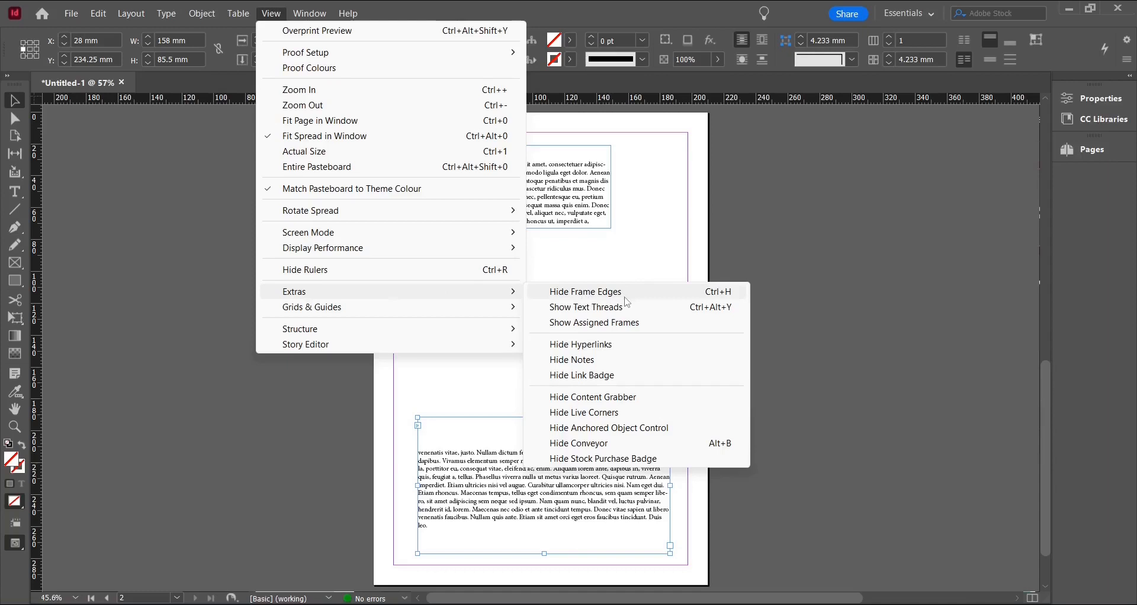
pyautogui.click(574, 306)
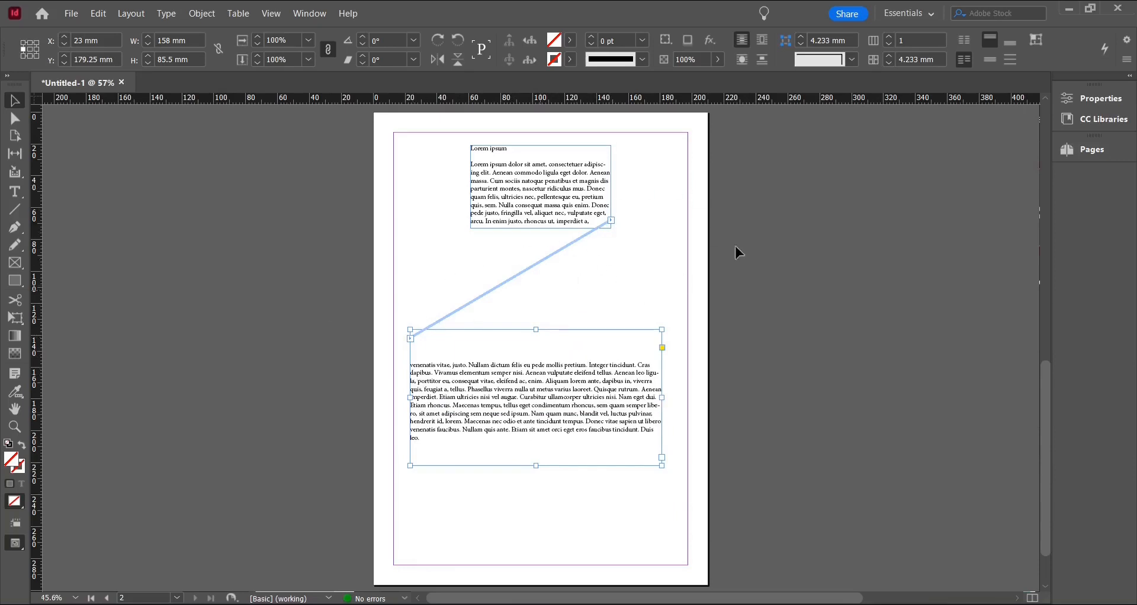
# - Add a page after page 2 to make a facing spread
pyautogui.click(1112, 149)
pyautogui.click(1007, 506)
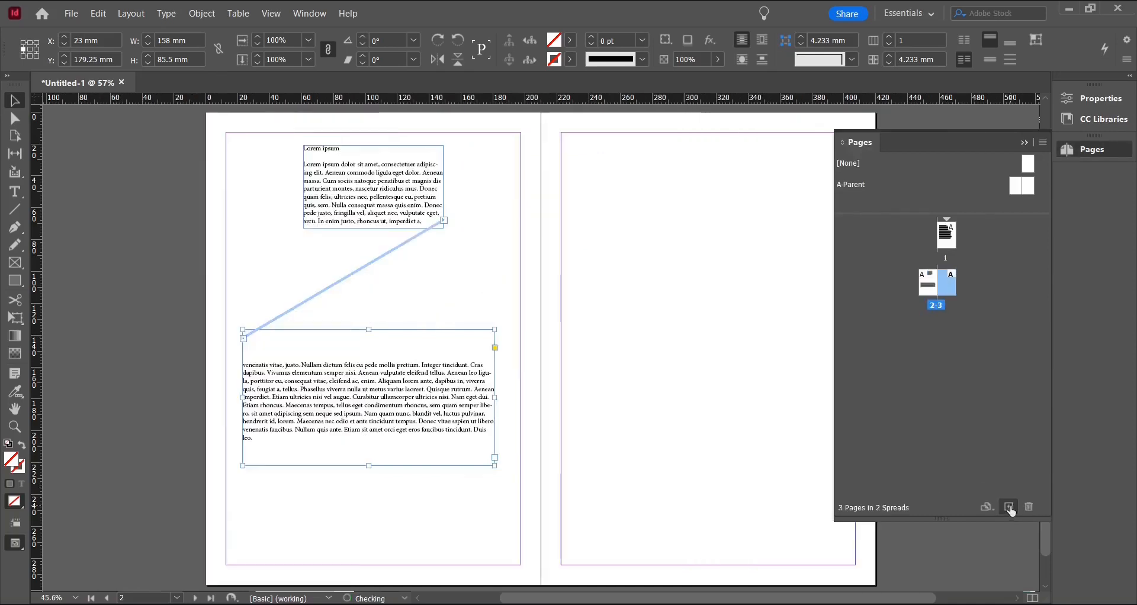
pyautogui.click(1024, 143)
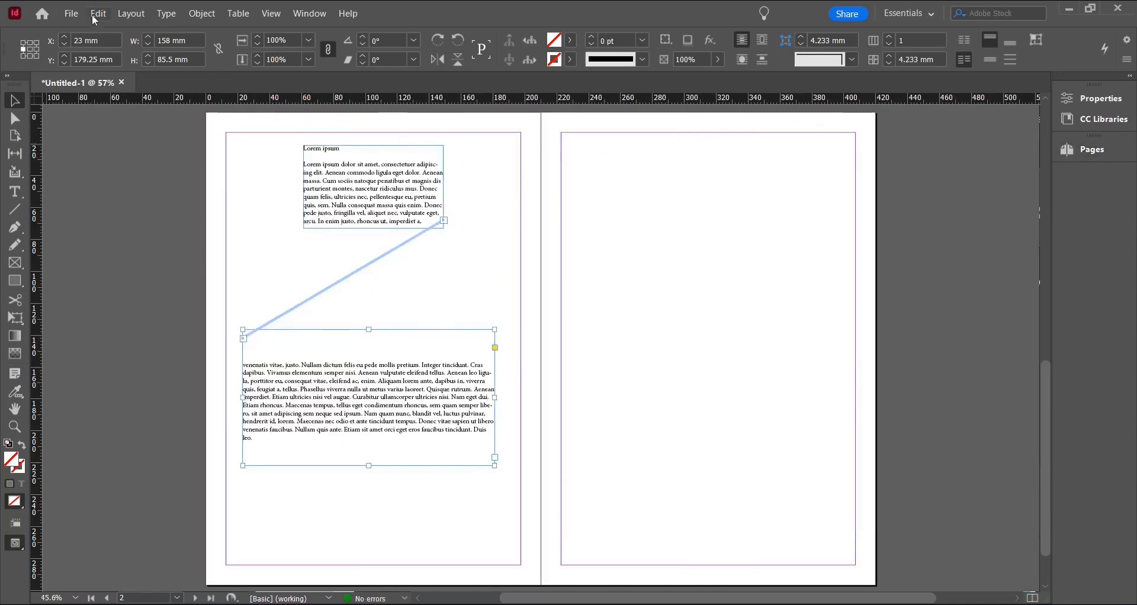
# - Divide both pages of the spread into 2 columns, with column guides inside the margins
pyautogui.click(129, 14)
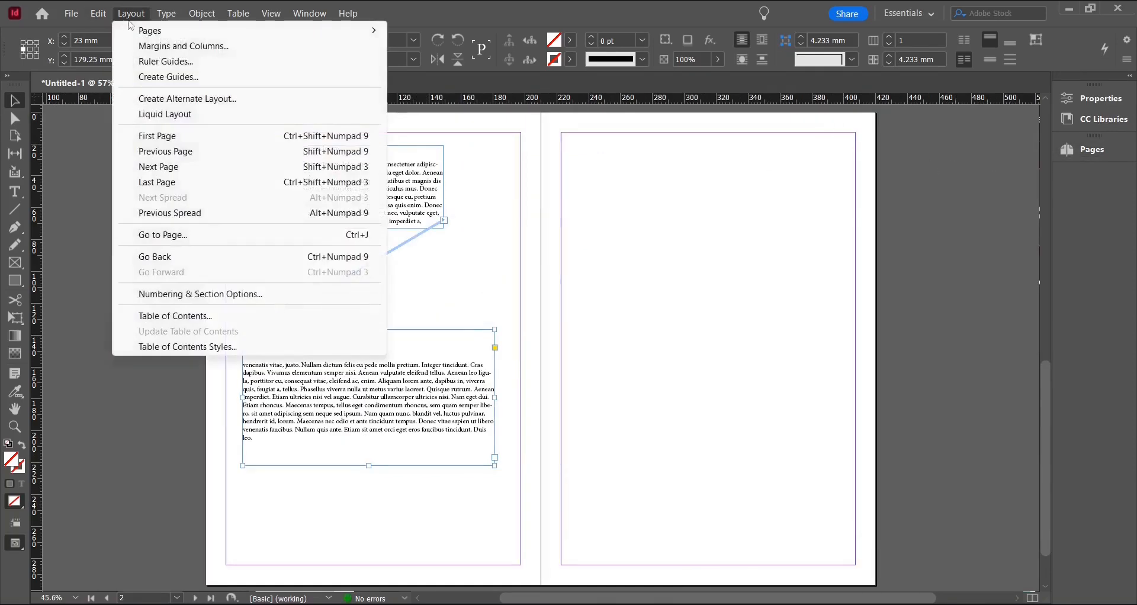
pyautogui.click(148, 46)
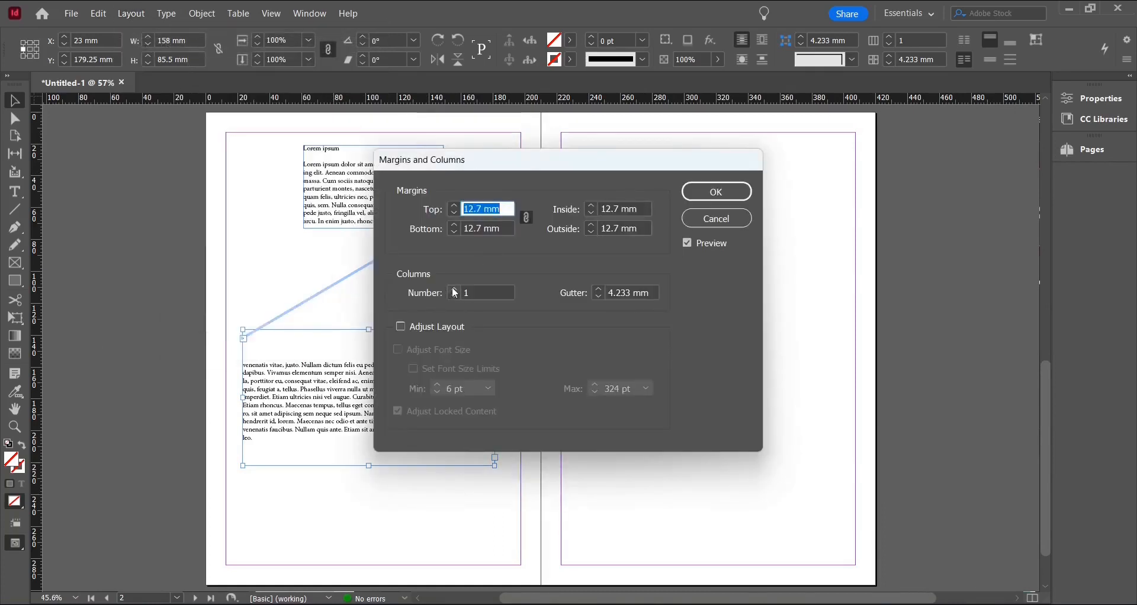
pyautogui.click(454, 291)
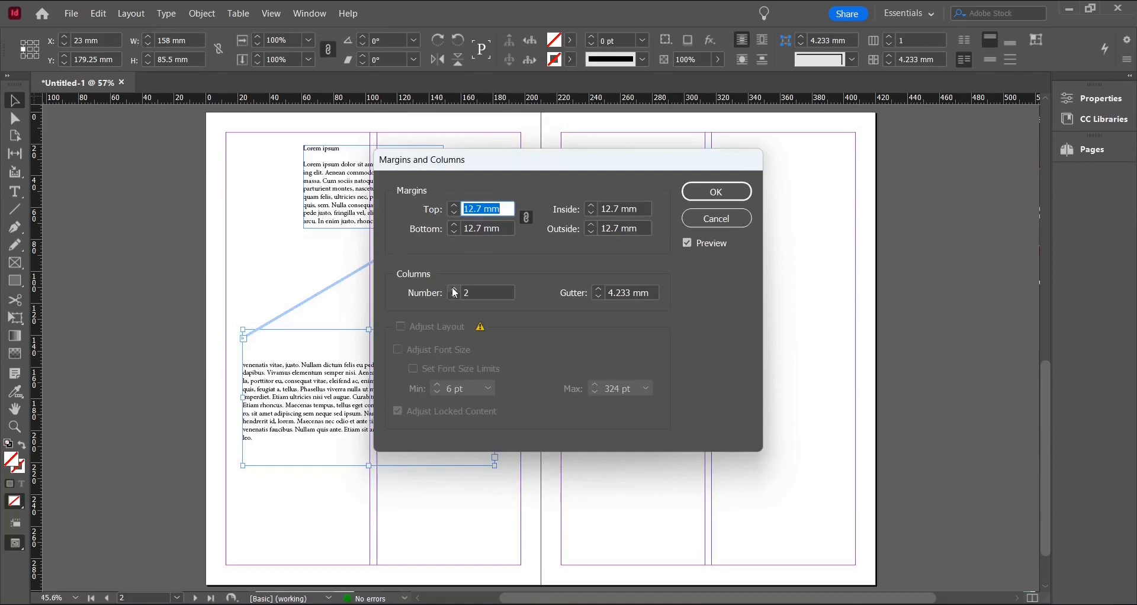
pyautogui.click(716, 191)
pyautogui.click(740, 191)
pyautogui.hscroll(1, 644, 228)
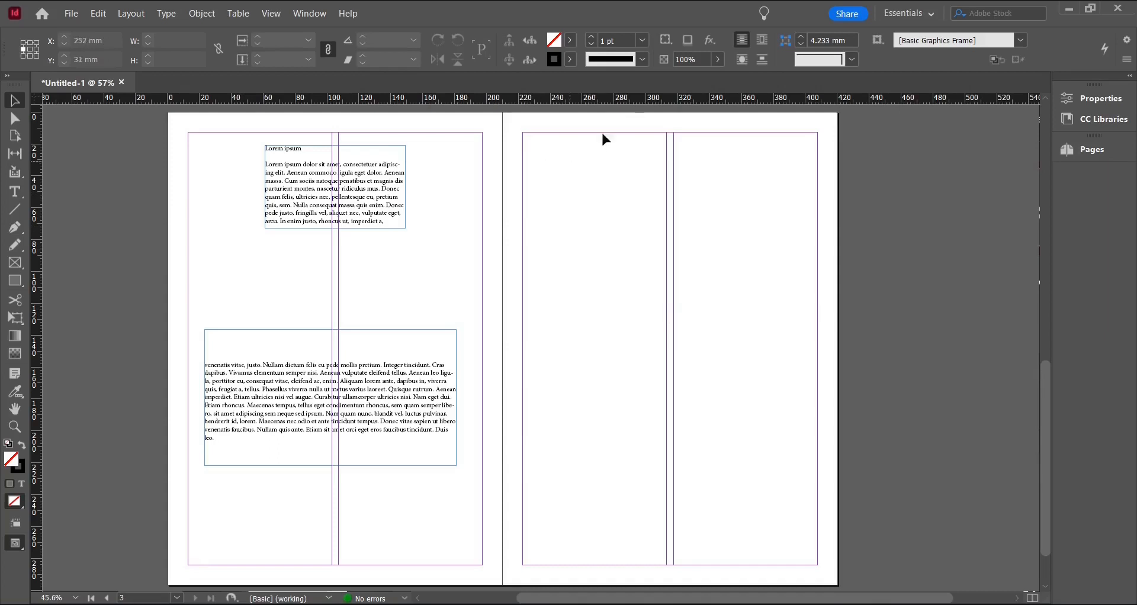
# - Delete both linked text frames from page 2
pyautogui.click(407, 399)
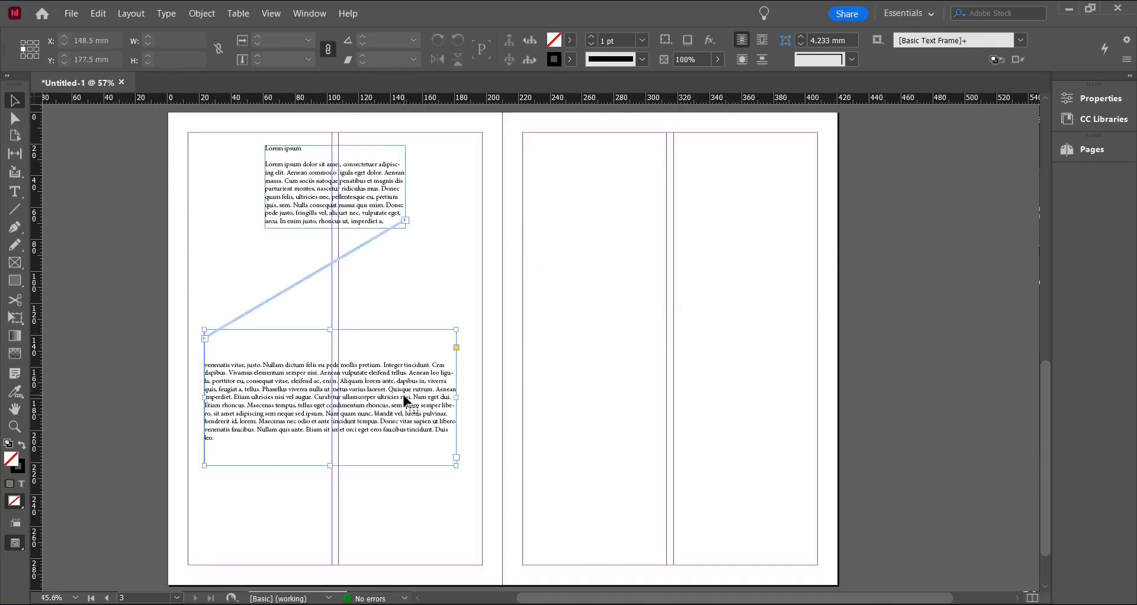
pyautogui.press('Delete')
pyautogui.click(386, 206)
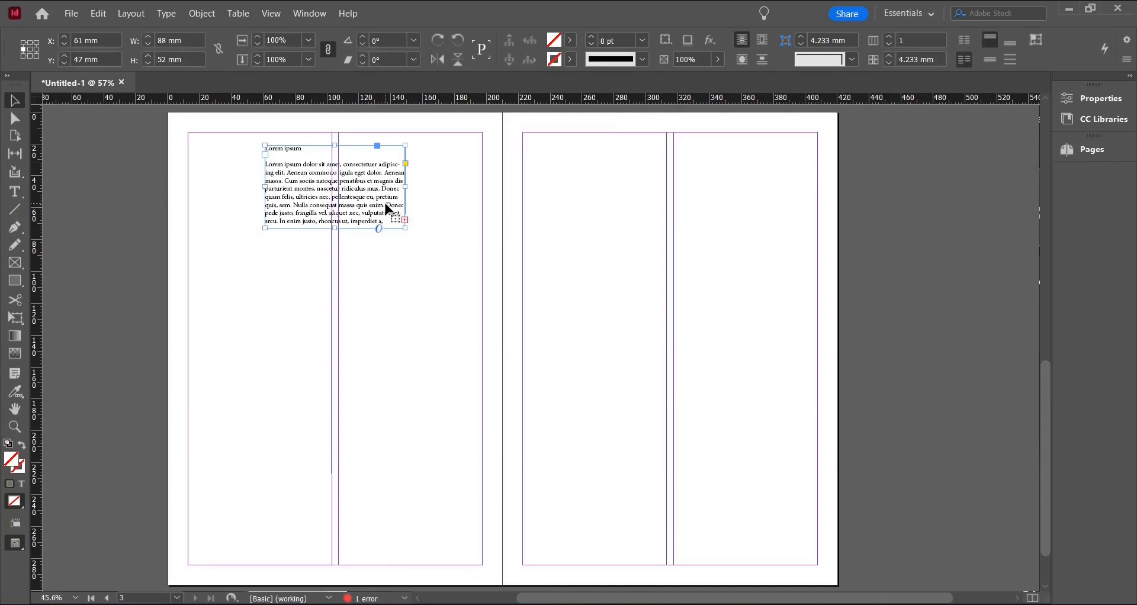
pyautogui.press('Delete')
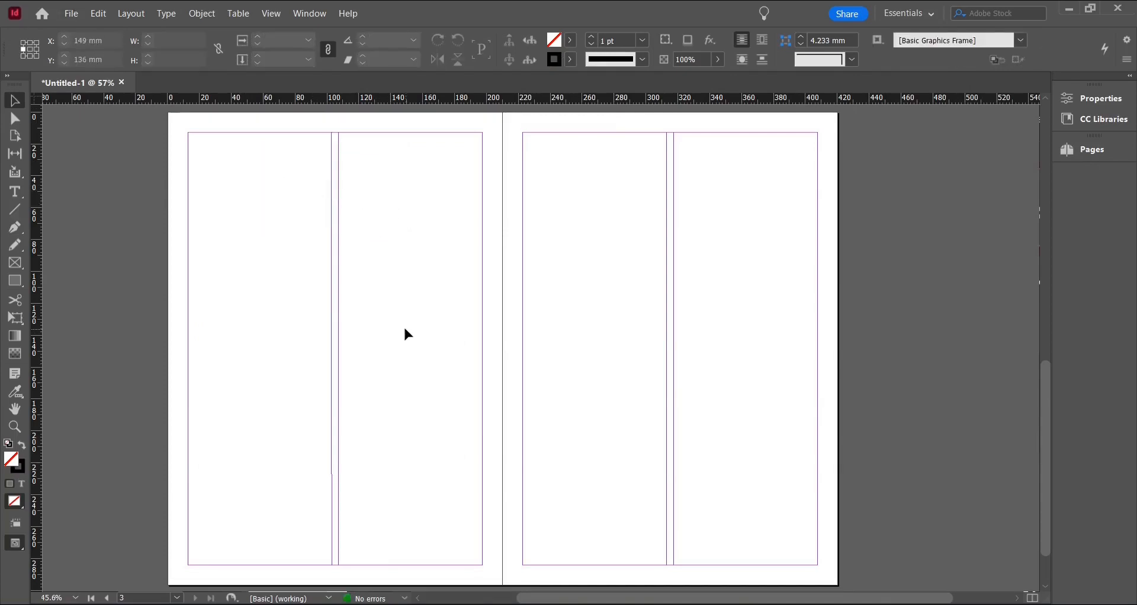
# - Load the Word file "Li Europan lingues" for placing, with its styles and formatting removed from text and tables
pyautogui.click(71, 12)
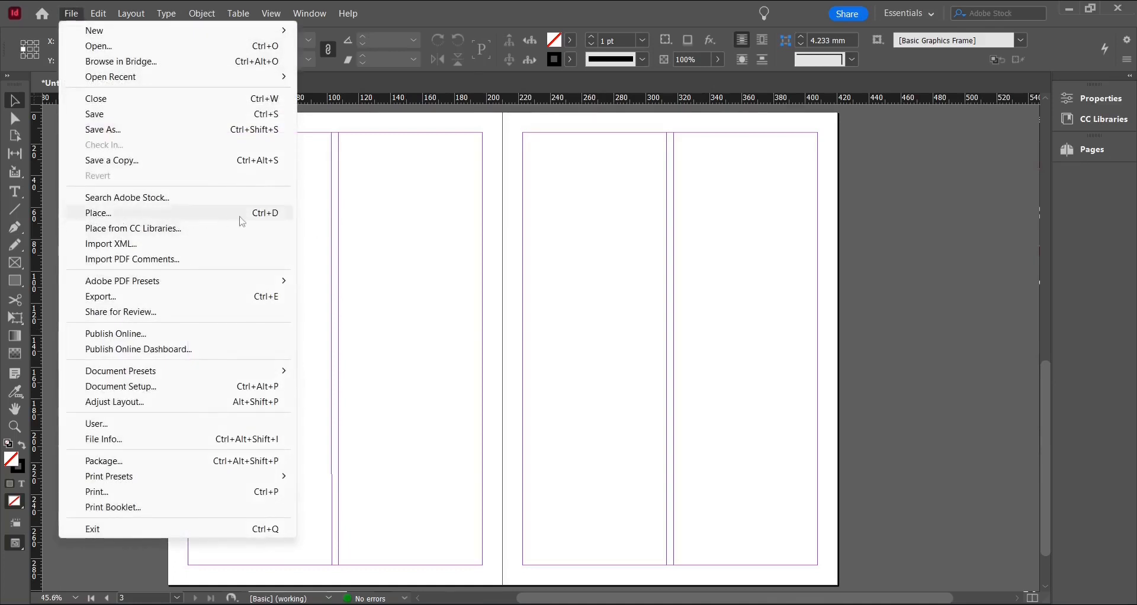
pyautogui.click(431, 246)
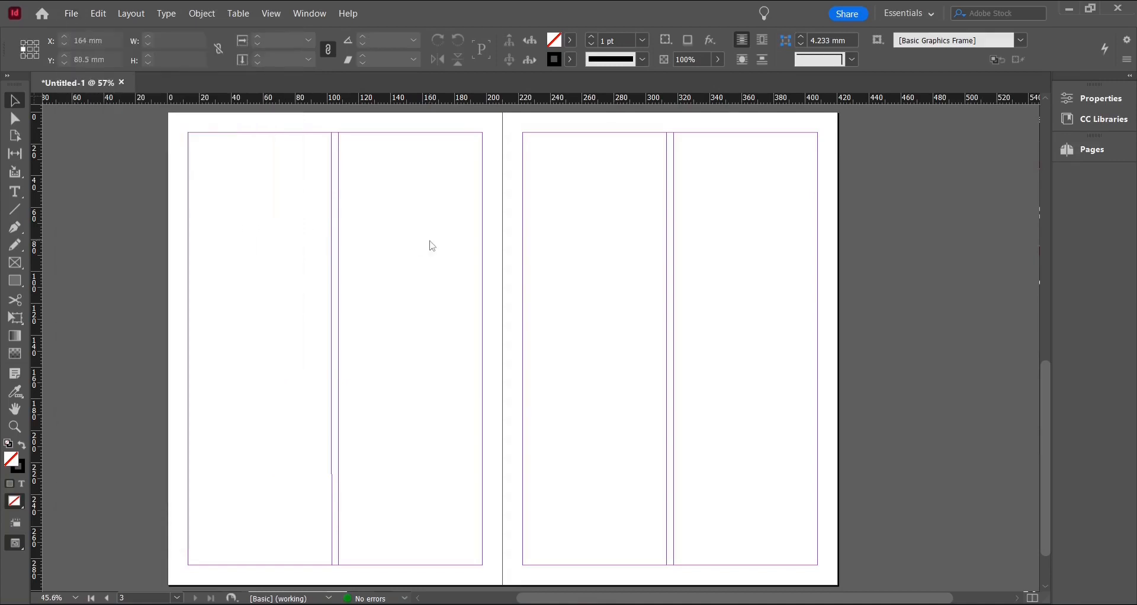
pyautogui.hotkey('ctrl', 'd')
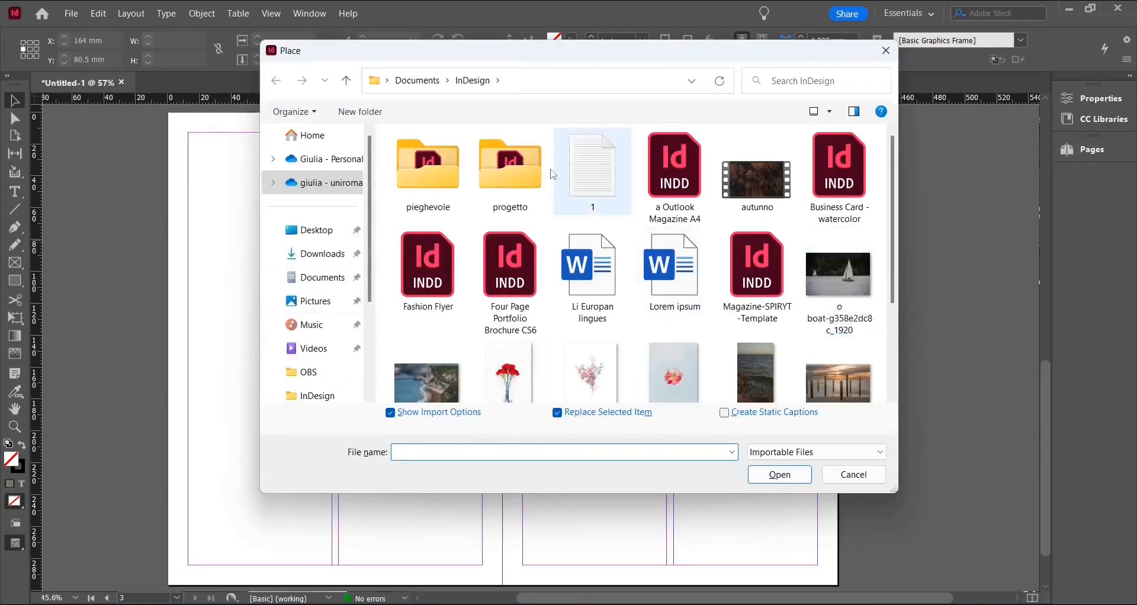
pyautogui.click(592, 281)
pyautogui.click(780, 474)
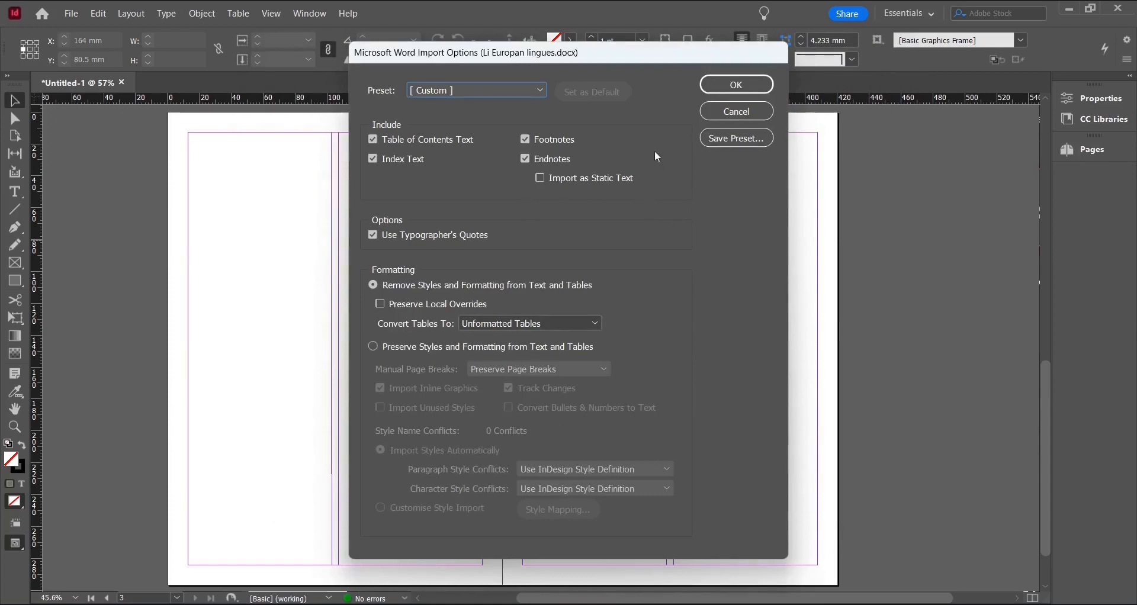
pyautogui.click(736, 84)
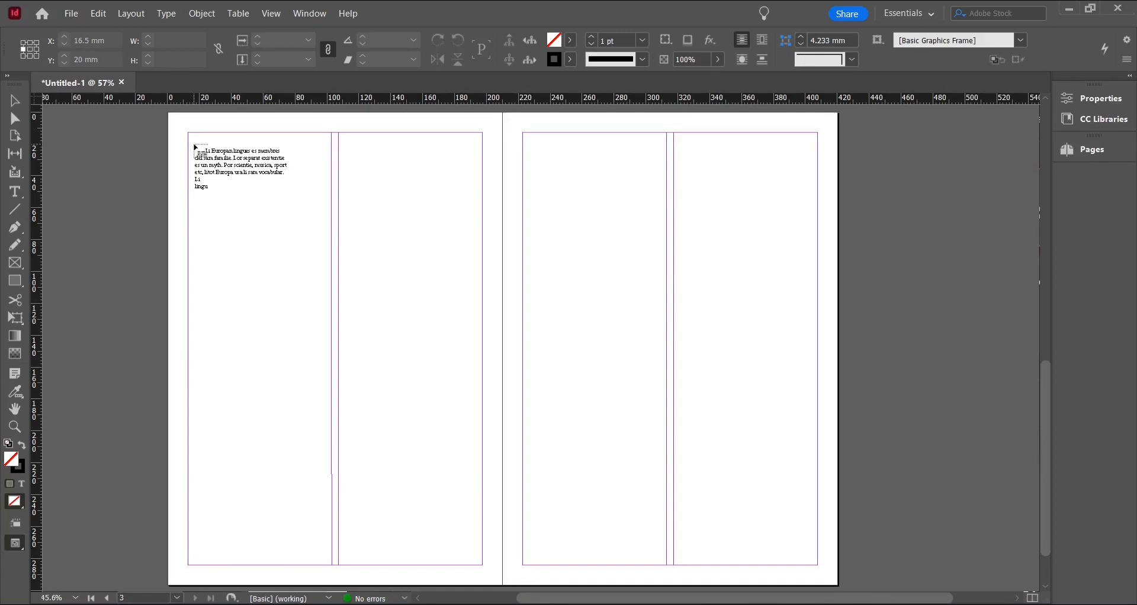
# - Autoflow the loaded text from the first column of page 2 across the spread, and inspect the threads between its frames
pyautogui.press('Escape')
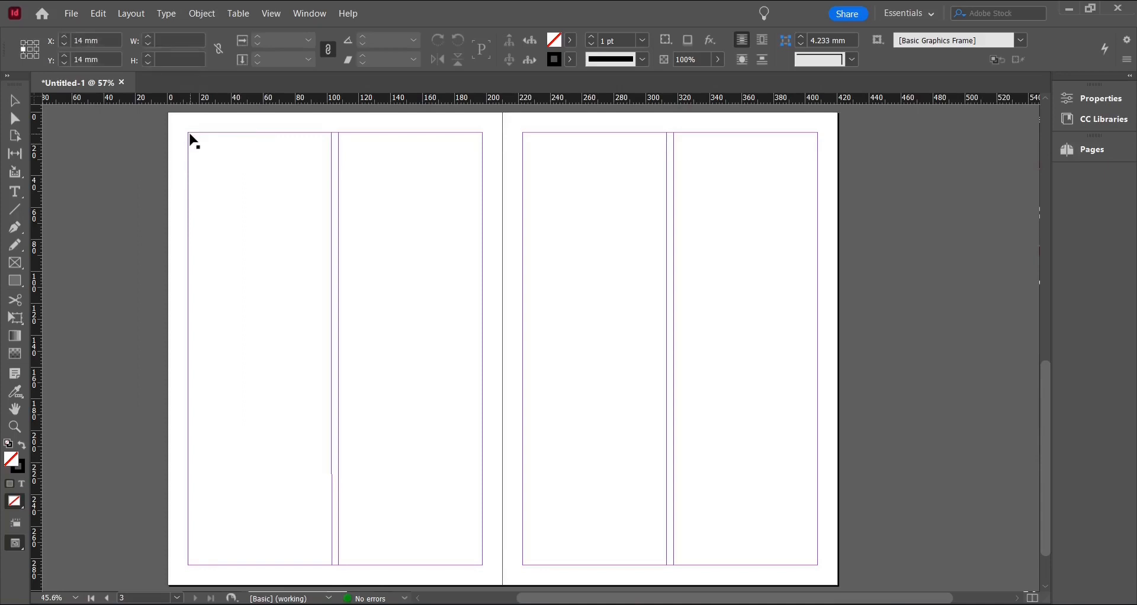
pyautogui.keyDown('shift'); pyautogui.click(191, 138); pyautogui.keyUp('shift')
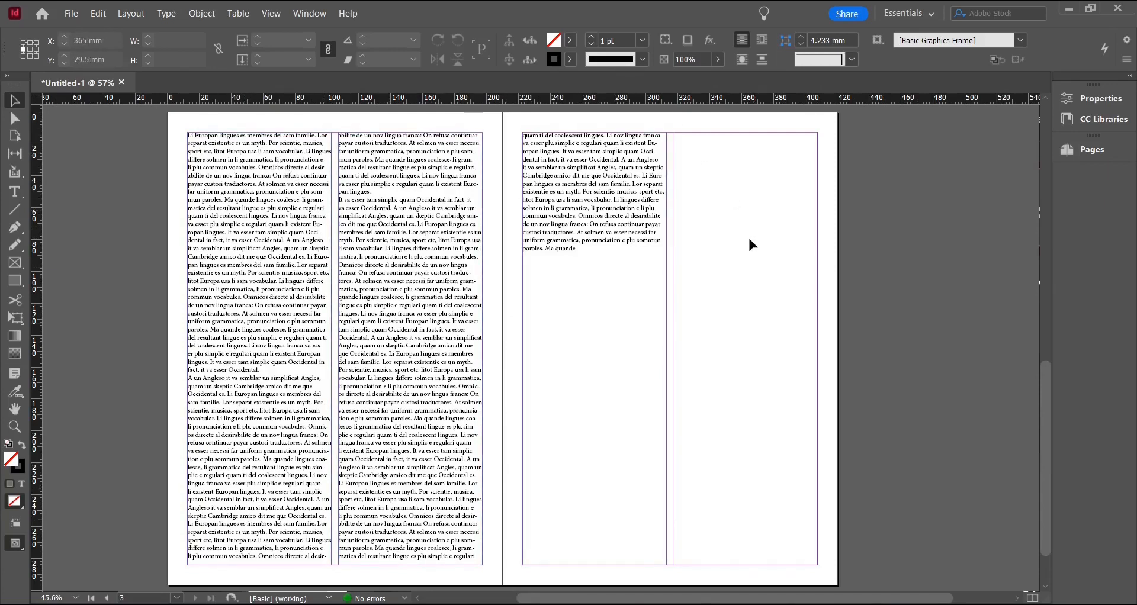
pyautogui.click(280, 322)
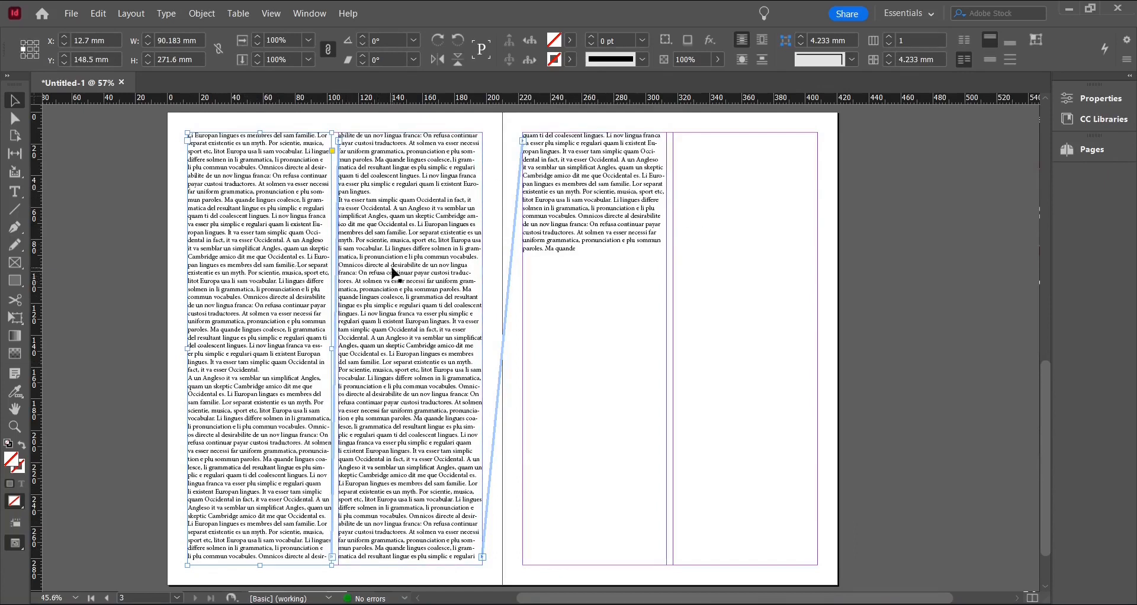
pyautogui.click(602, 215)
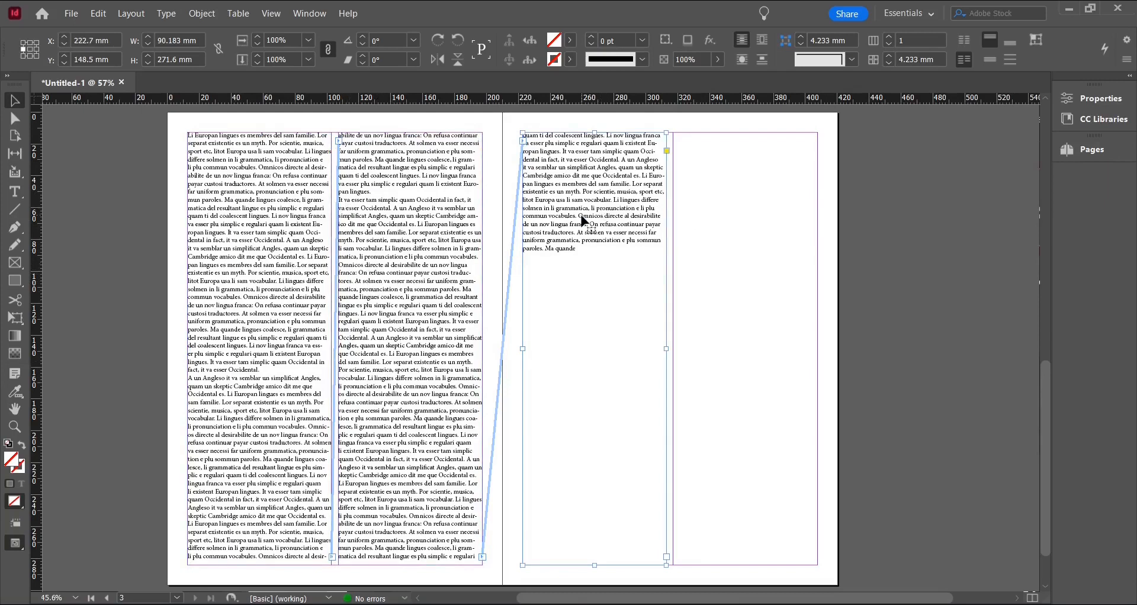
pyautogui.hotkey('ctrl', 'shift', 'a')
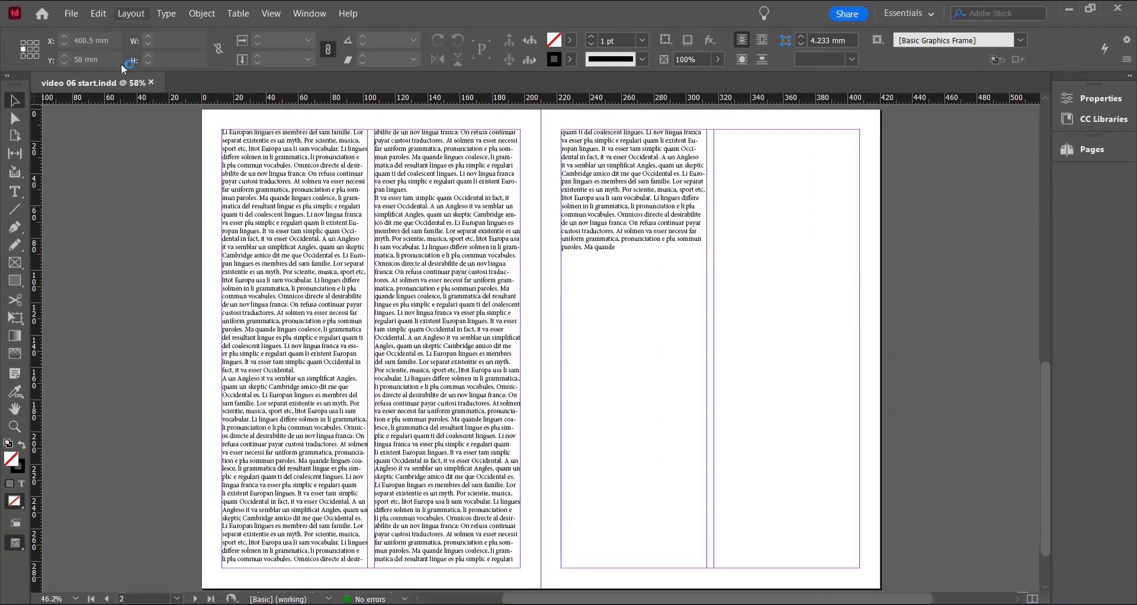
# - Close the open document and create a new 3-page landscape document of 297 by 210 mm
pyautogui.click(152, 83)
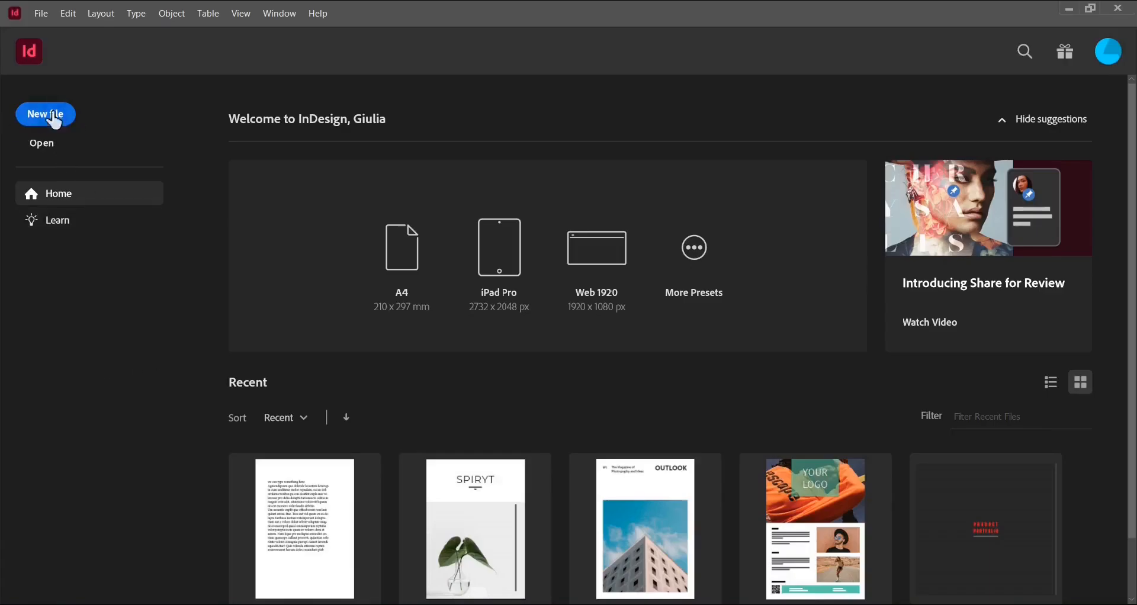
pyautogui.click(71, 120)
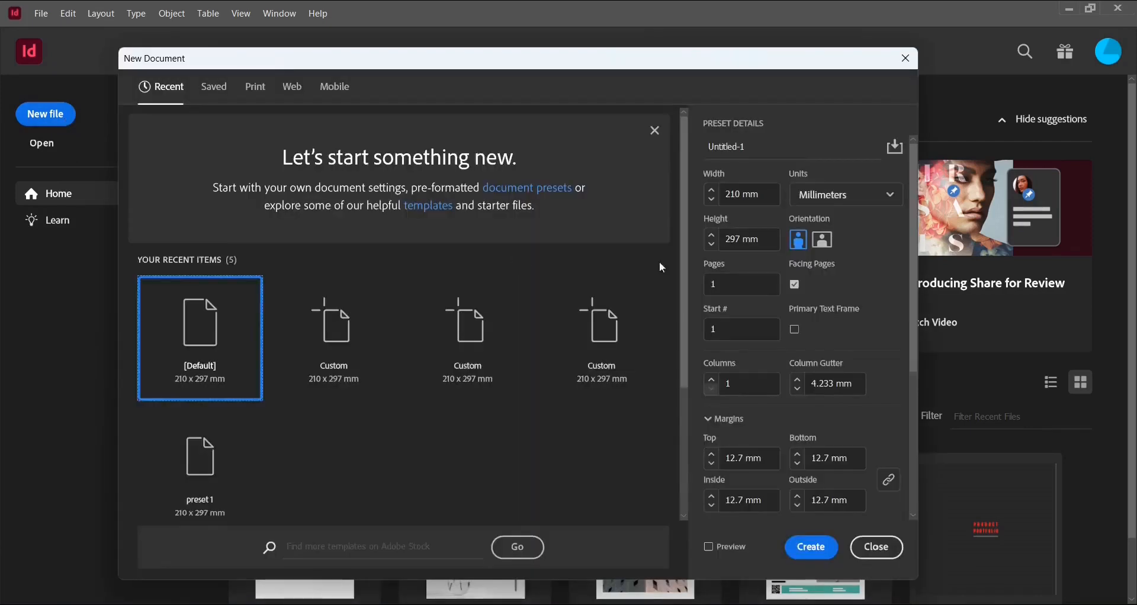
pyautogui.click(736, 283)
pyautogui.write('3')
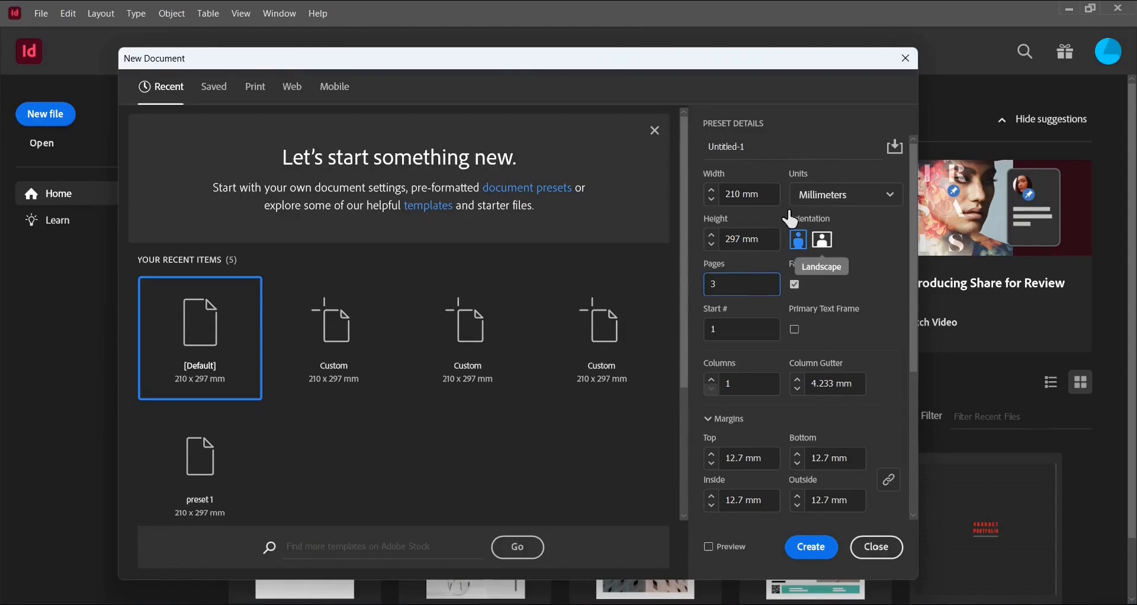
pyautogui.click(826, 248)
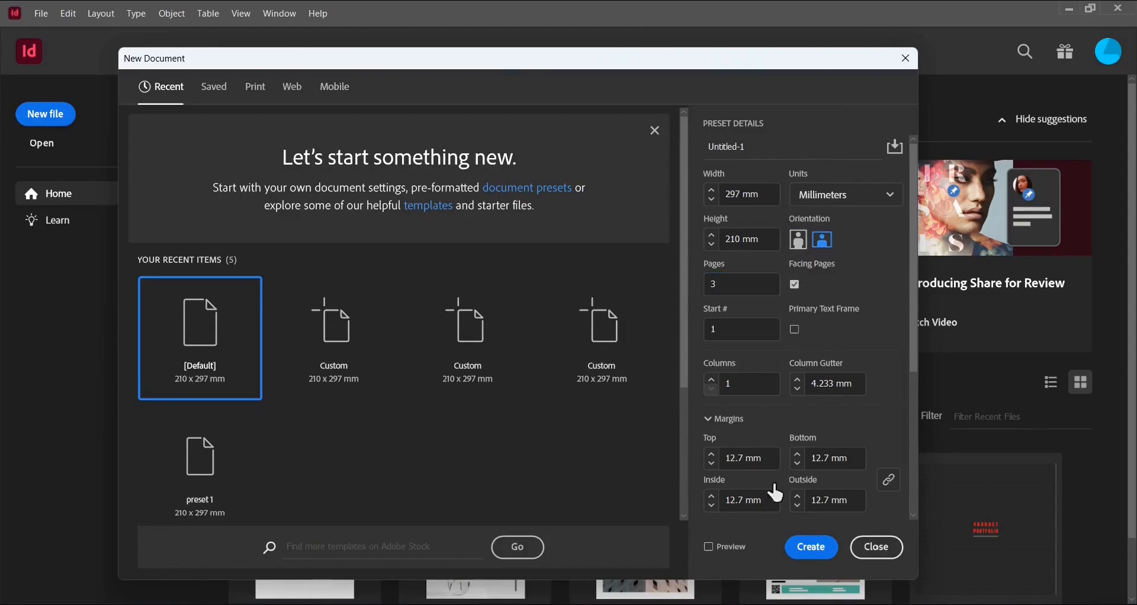
pyautogui.click(812, 549)
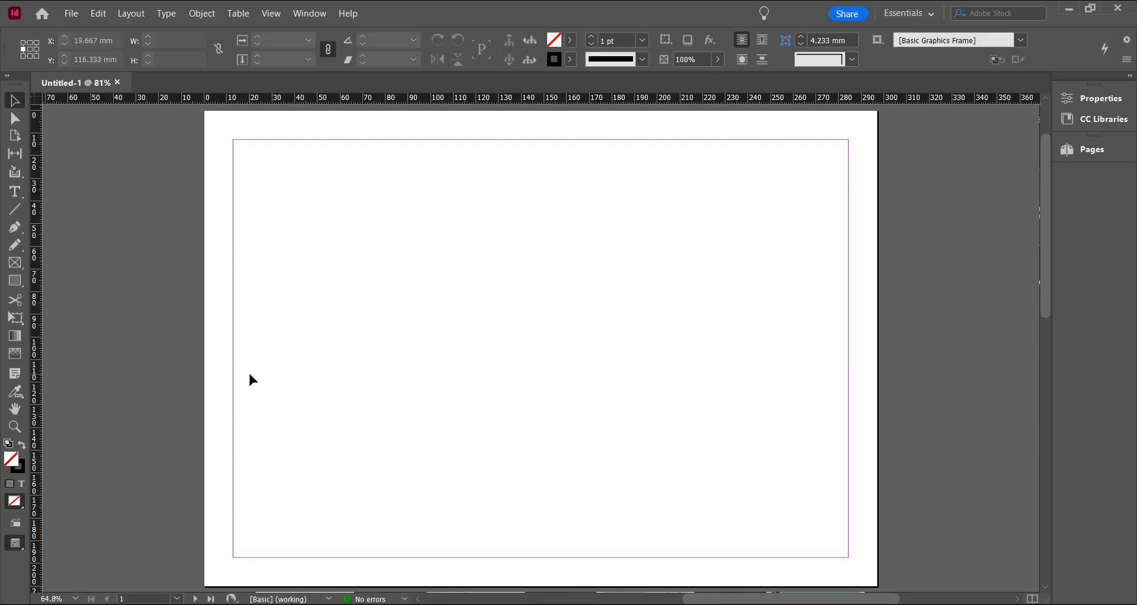
pyautogui.moveTo(15, 191); pyautogui.dragTo(104, 235)
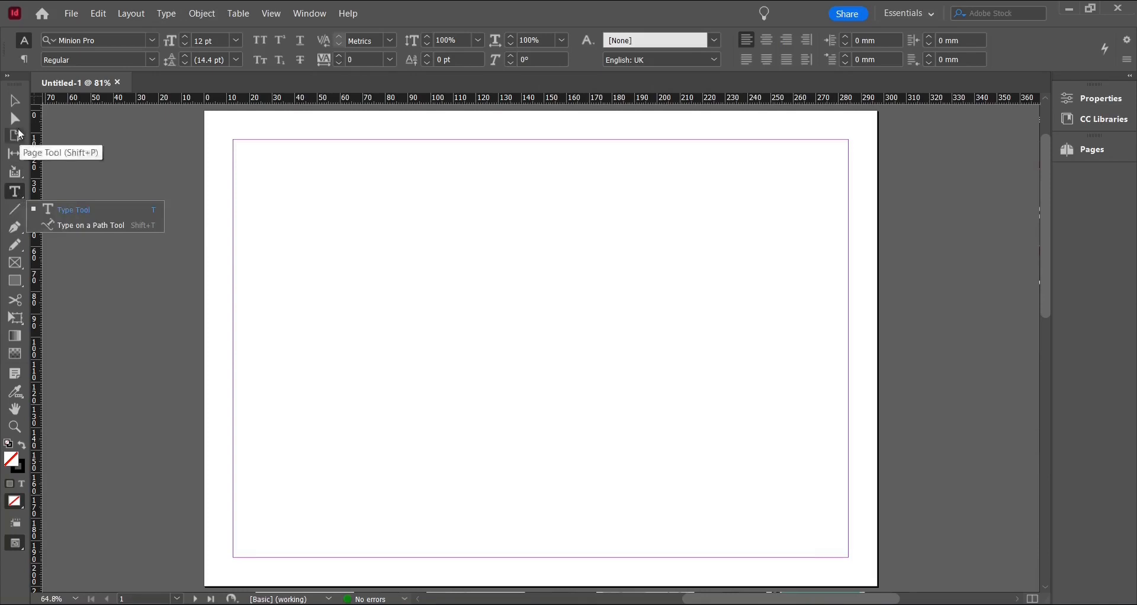
pyautogui.click(124, 225)
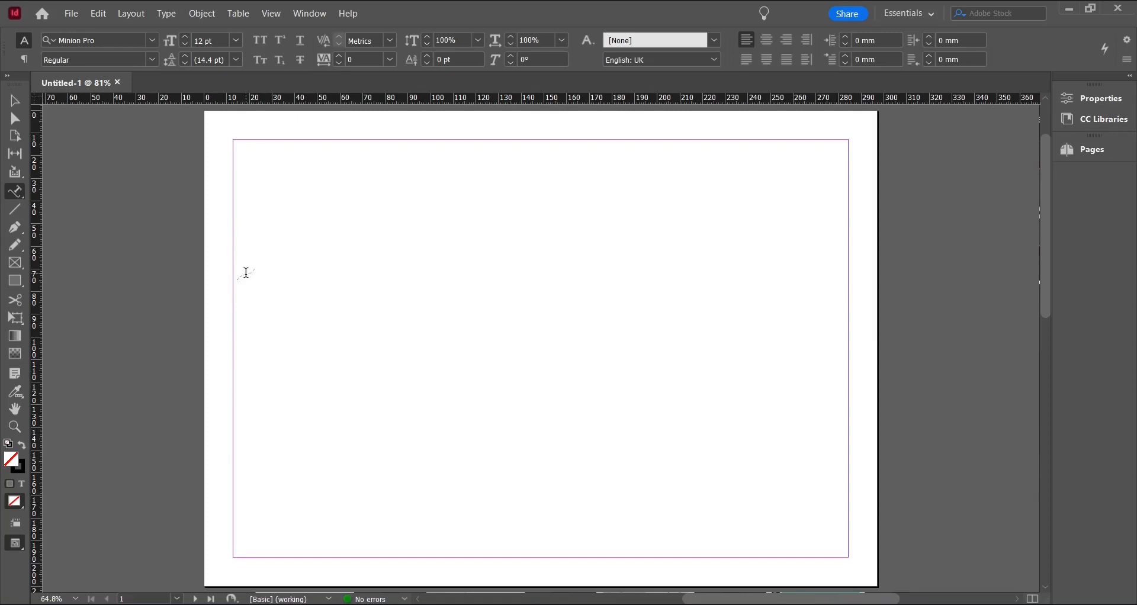
pyautogui.click(15, 281)
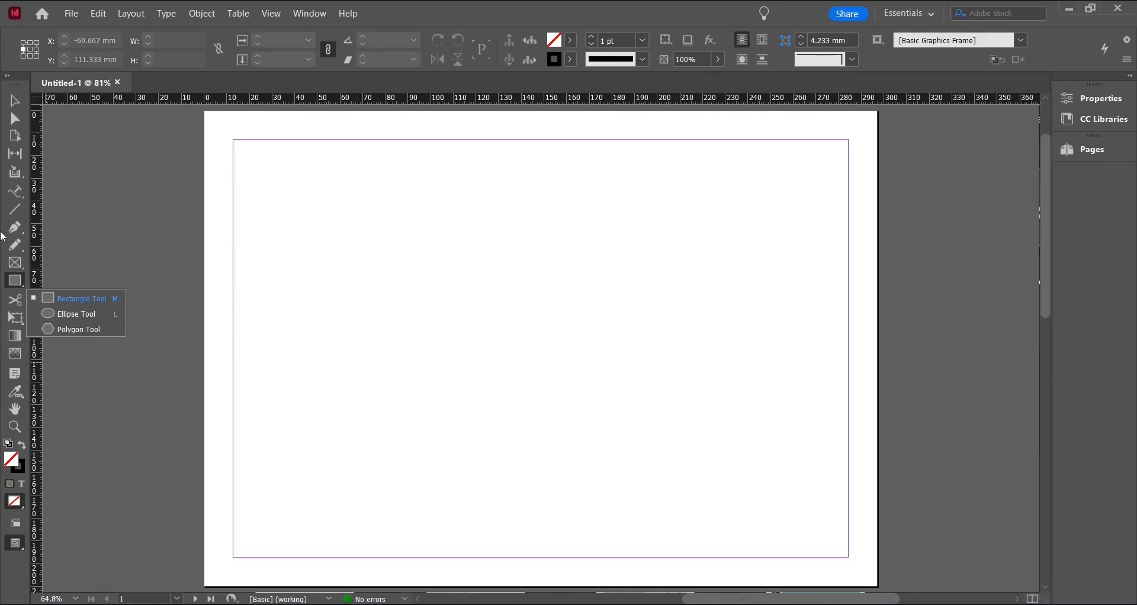
# - Draw a straight diagonal line descending to the right near the page middle and extend it to about 129 mm long
pyautogui.click(14, 210)
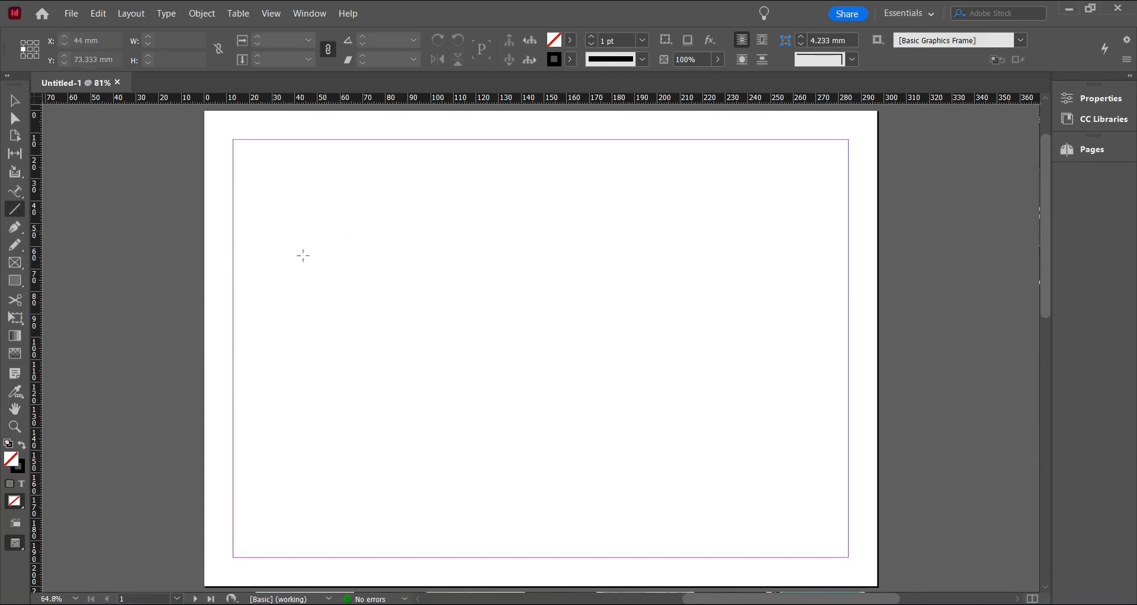
pyautogui.moveTo(303, 255); pyautogui.dragTo(370, 258)
pyautogui.moveTo(424, 266)
pyautogui.mouseDown()
pyautogui.moveTo(443, 281)
pyautogui.moveTo(586, 294)
pyautogui.moveTo(615, 230)
pyautogui.moveTo(604, 279)
pyautogui.moveTo(585, 297)
pyautogui.moveTo(587, 272)
pyautogui.moveTo(546, 207)
pyautogui.moveTo(510, 165)
pyautogui.moveTo(462, 152)
pyautogui.moveTo(524, 276)
pyautogui.moveTo(520, 326)
pyautogui.moveTo(431, 404)
pyautogui.moveTo(531, 275)
pyautogui.moveTo(365, 251)
pyautogui.moveTo(551, 251)
pyautogui.moveTo(469, 367)
pyautogui.moveTo(463, 403)
pyautogui.moveTo(291, 459)
pyautogui.moveTo(274, 137)
pyautogui.moveTo(305, 416)
pyautogui.moveTo(108, 424)
pyautogui.moveTo(110, 293)
pyautogui.moveTo(336, 188)
pyautogui.moveTo(497, 409)
pyautogui.mouseUp()
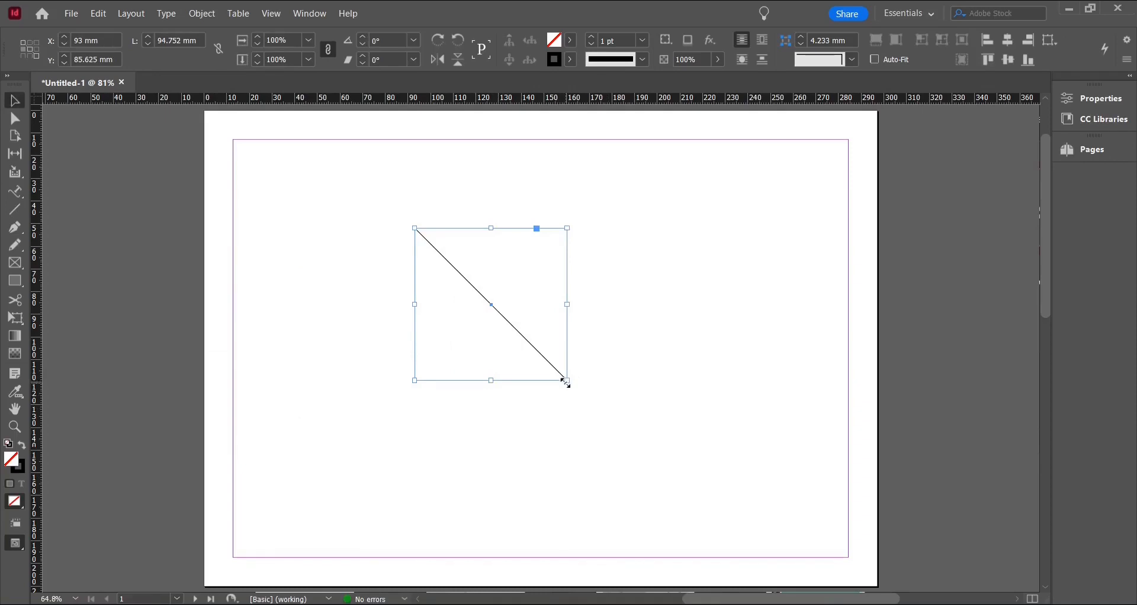
pyautogui.moveTo(566, 383); pyautogui.dragTo(619, 437)
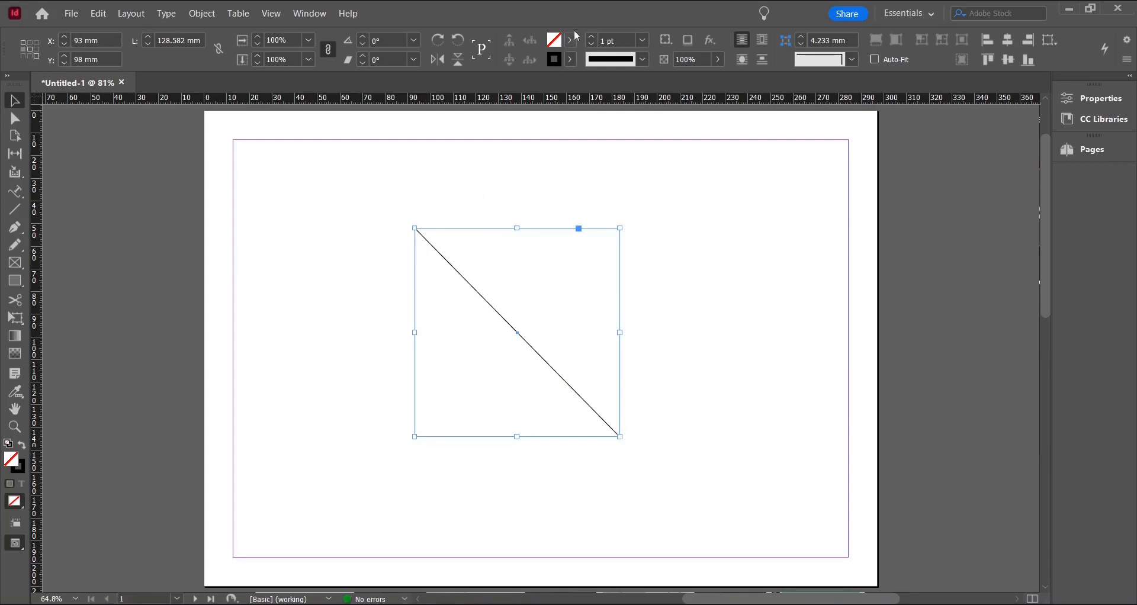
# - Try a heavier stroke weight on the diagonal line and undo the change
pyautogui.click(572, 59)
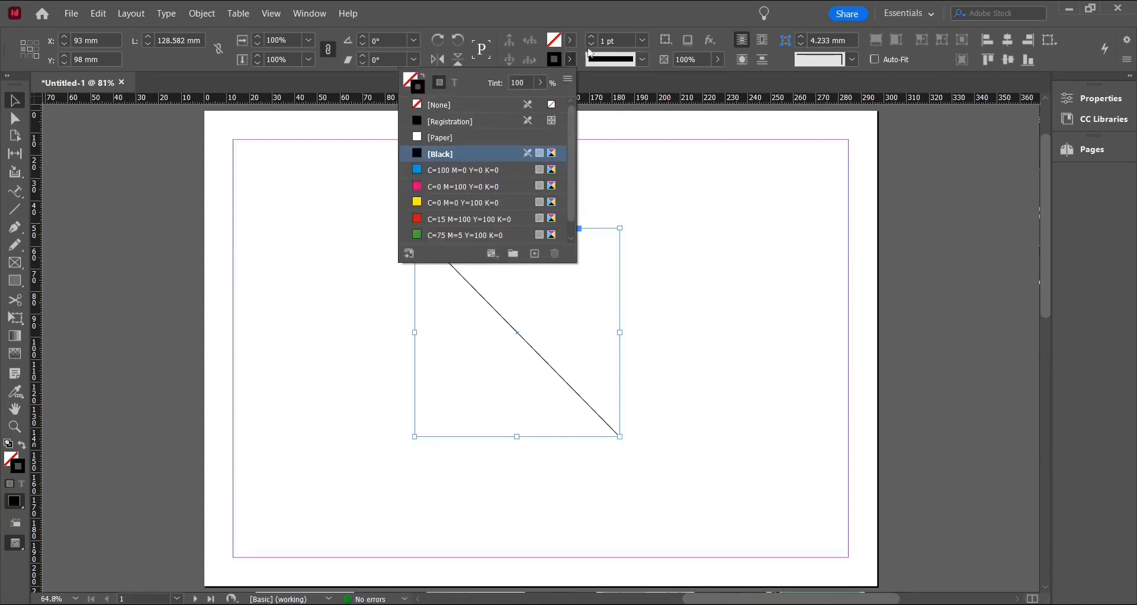
pyautogui.click(590, 37)
pyautogui.hotkey('ctrl', 'z')
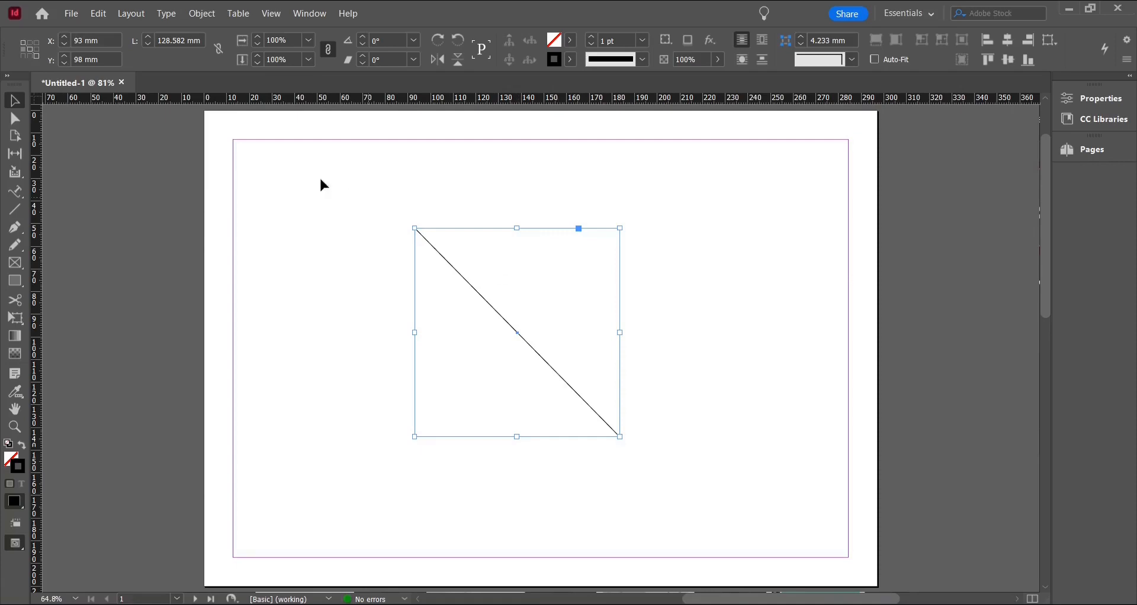
# - Add the text "HELLO EVERYBODY !!" along the diagonal line with the Type on a Path tool
pyautogui.click(12, 195)
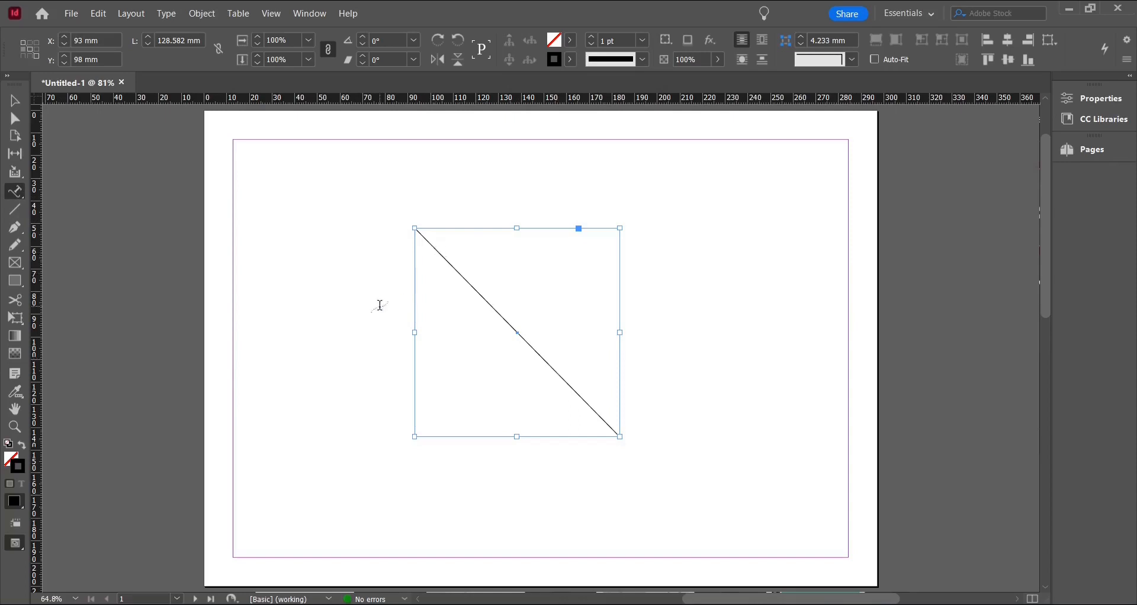
pyautogui.click(428, 238)
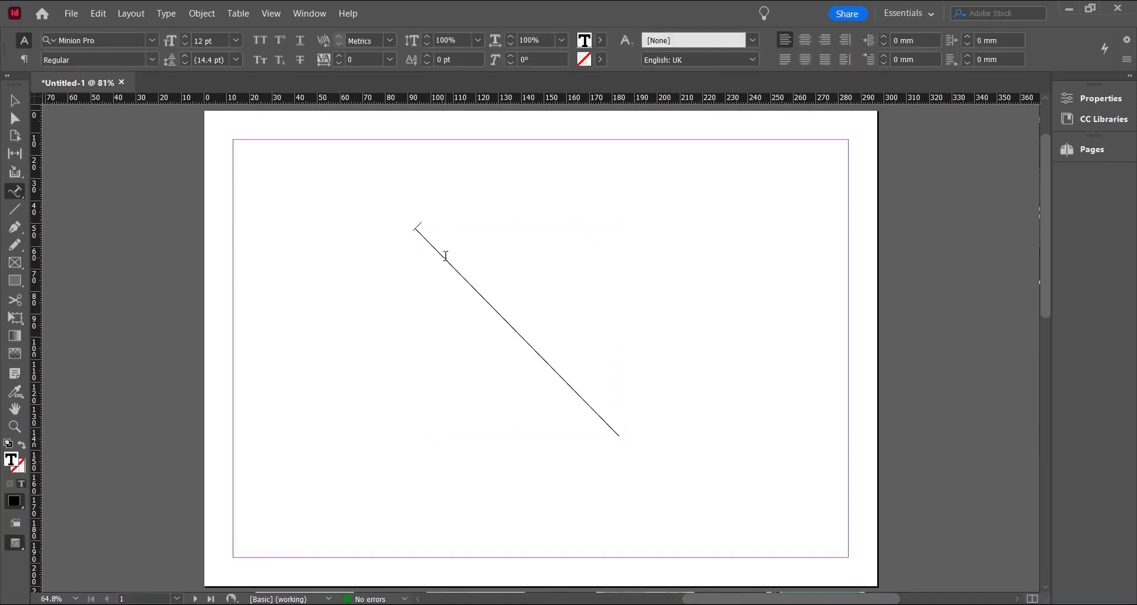
pyautogui.write('HELLO EVERYBODY !!')
pyautogui.press('Escape')
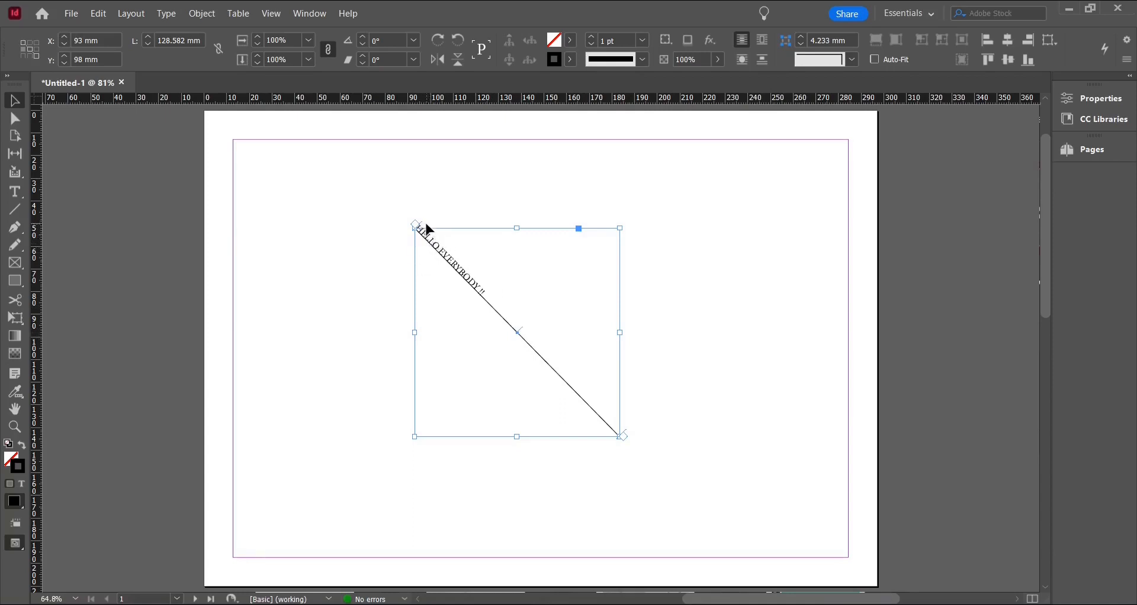
# - Shift the path text's start further down the diagonal line, then try flipping the text across the line and undo the flip
pyautogui.moveTo(421, 230); pyautogui.dragTo(472, 277)
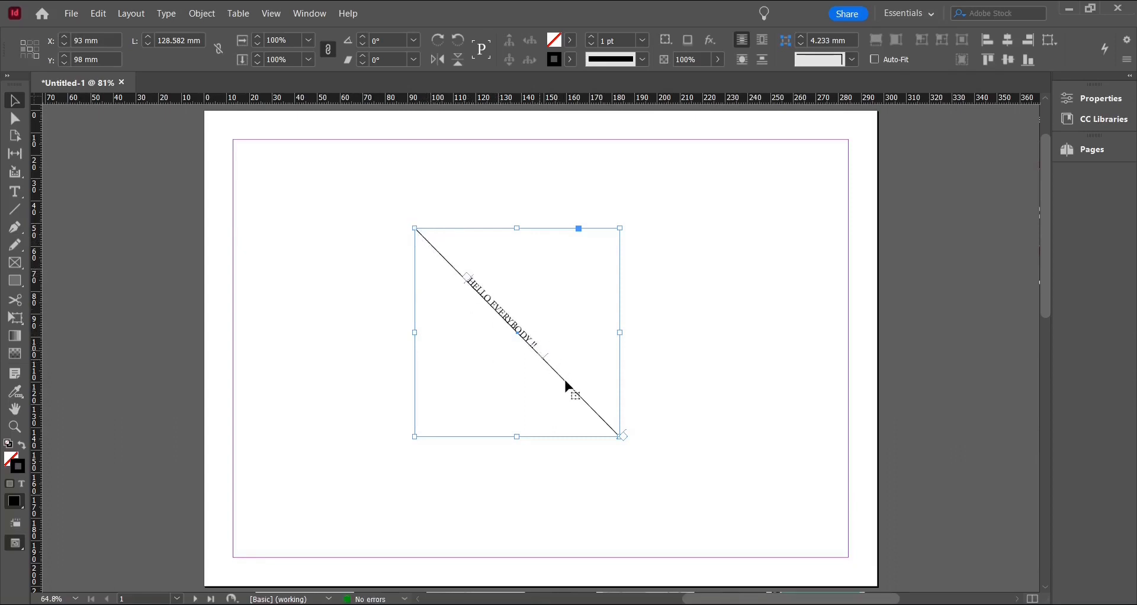
pyautogui.click(535, 361)
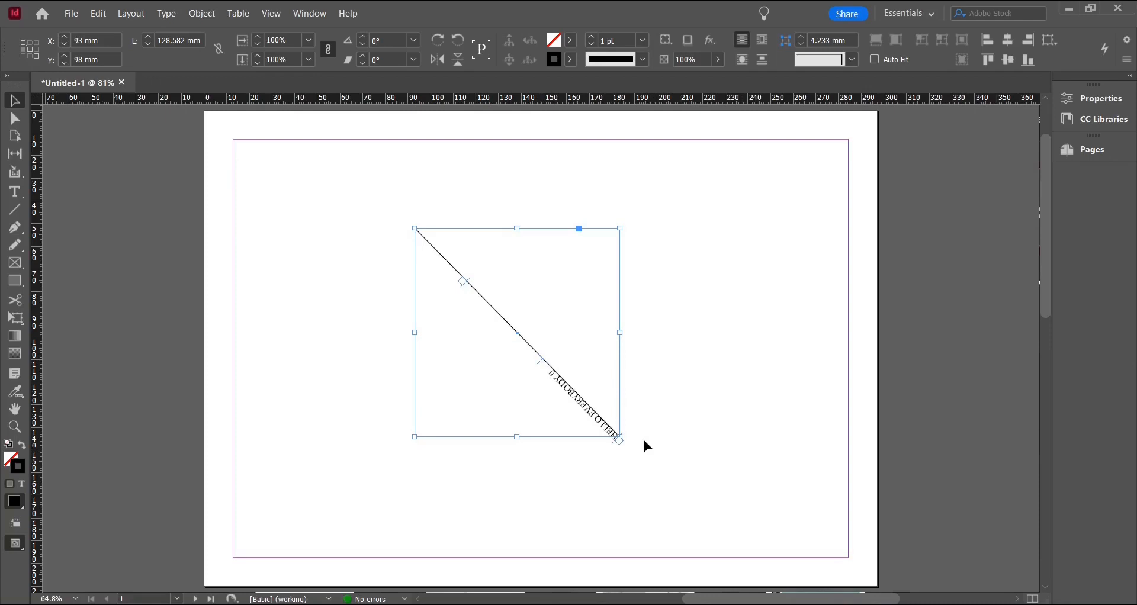
pyautogui.hotkey('ctrl', 'z')
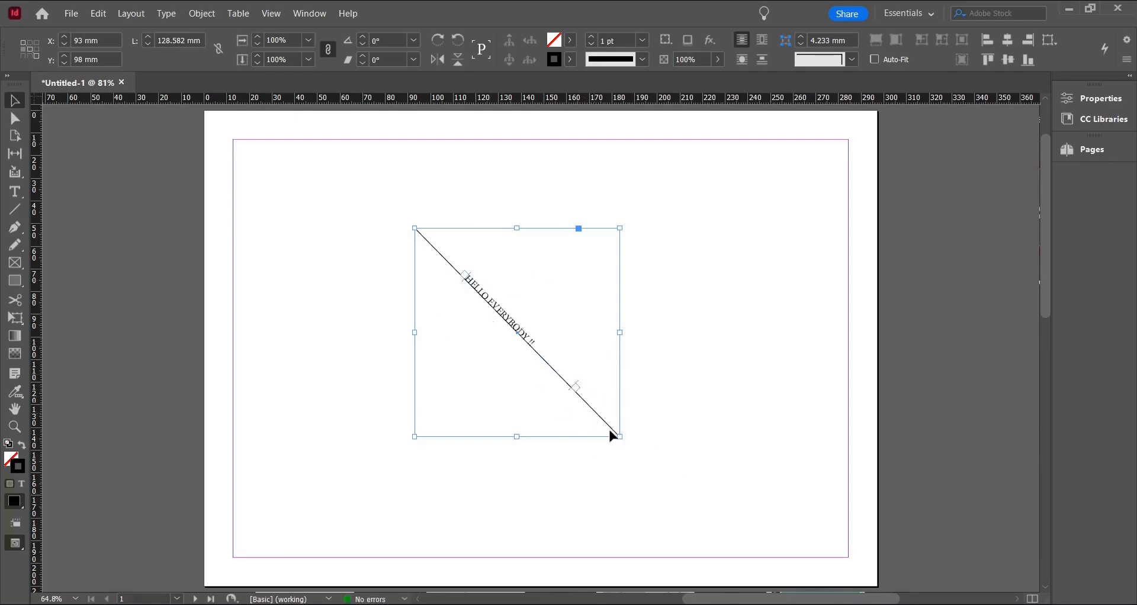
# - Move the diagonal text line to the page's upper-left area and shorten it to about 102 mm long
pyautogui.moveTo(508, 325); pyautogui.dragTo(367, 232)
pyautogui.moveTo(486, 357); pyautogui.dragTo(448, 306)
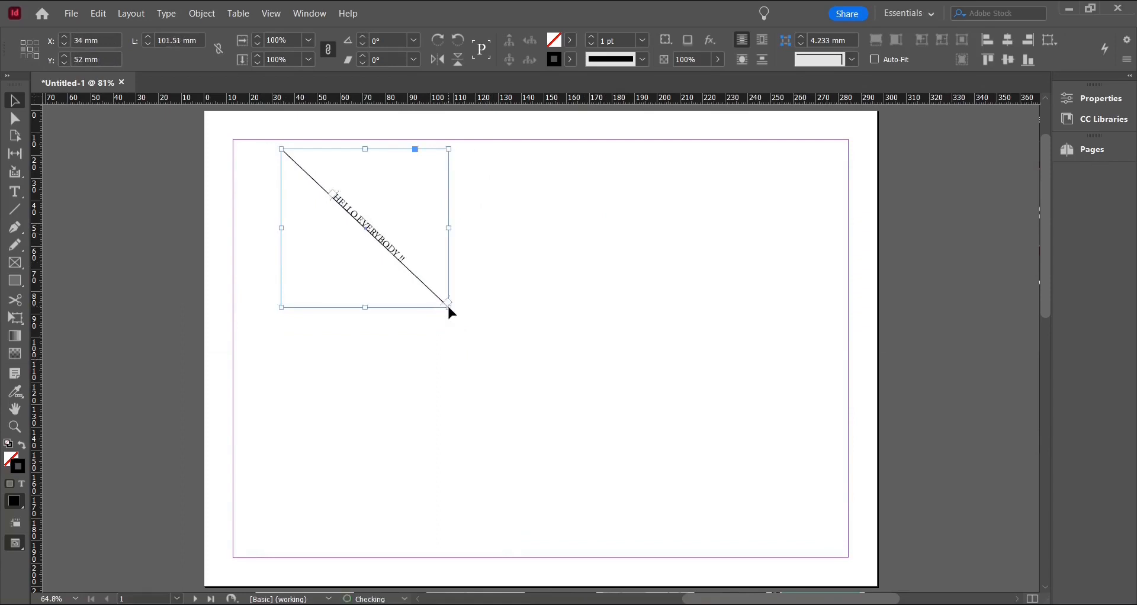
pyautogui.click(449, 340)
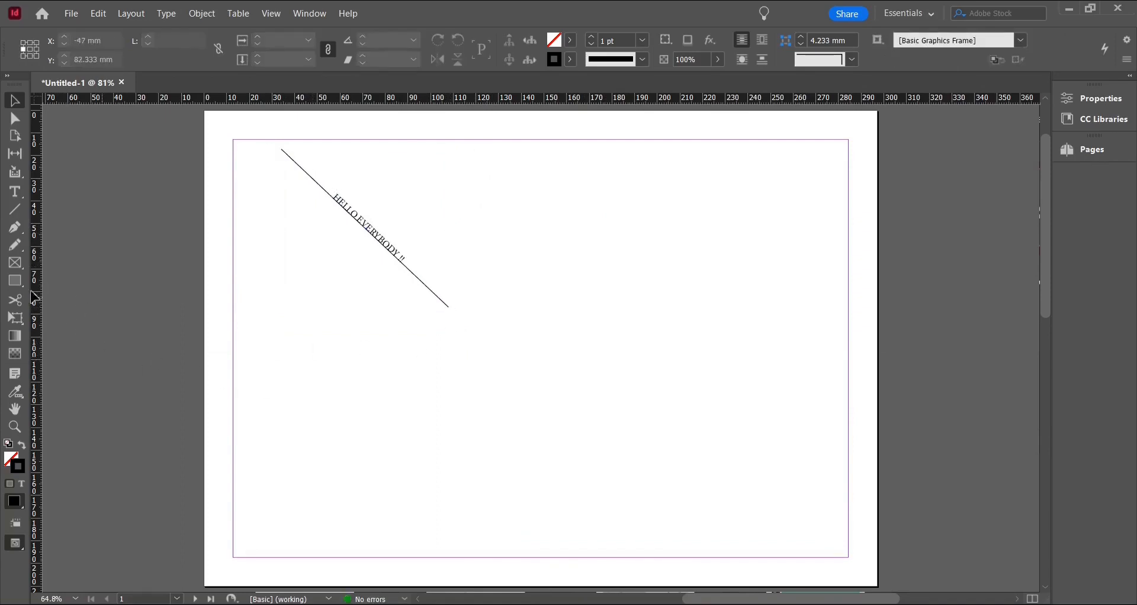
# - Draw a trial path of zigzag segments ending in a curve across the page with the Pen tool, and delete it
pyautogui.click(14, 227)
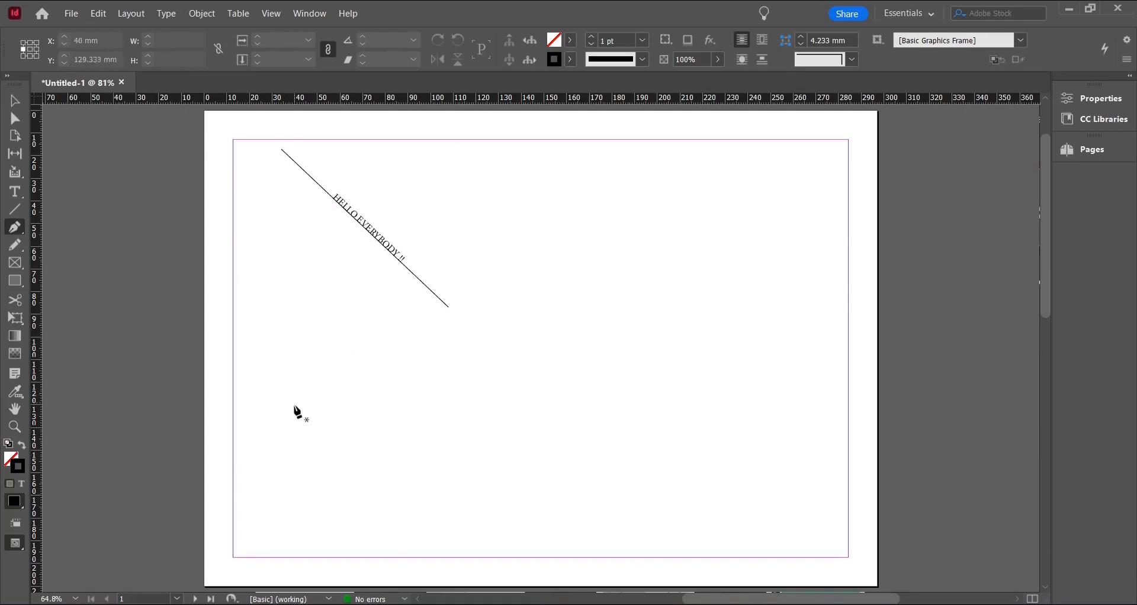
pyautogui.click(295, 405)
pyautogui.click(348, 456)
pyautogui.click(419, 410)
pyautogui.click(464, 455)
pyautogui.click(519, 392)
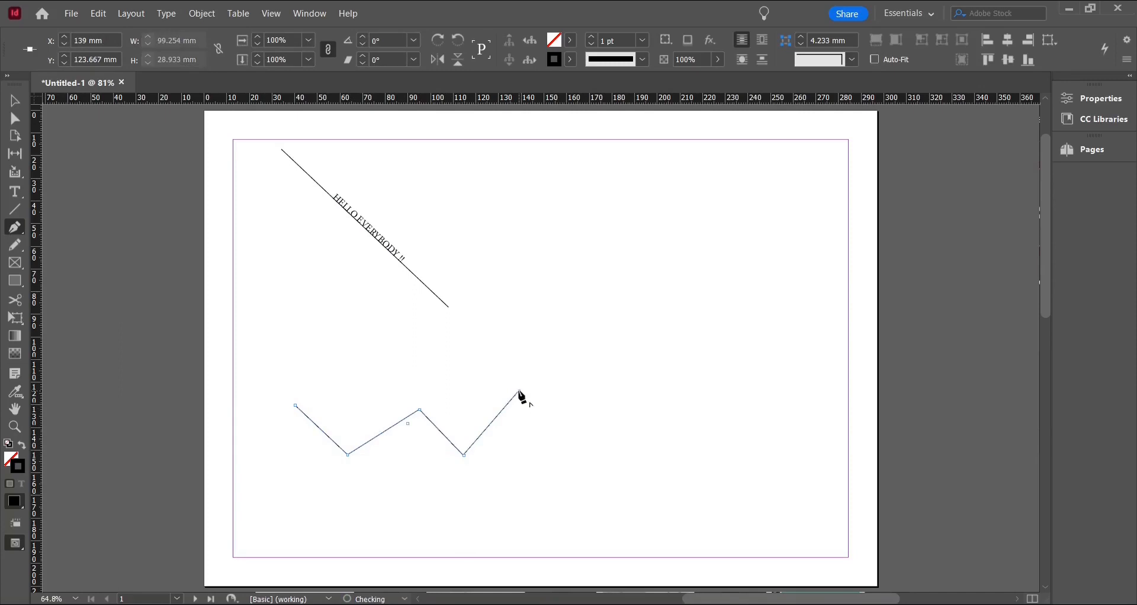
pyautogui.click(584, 359)
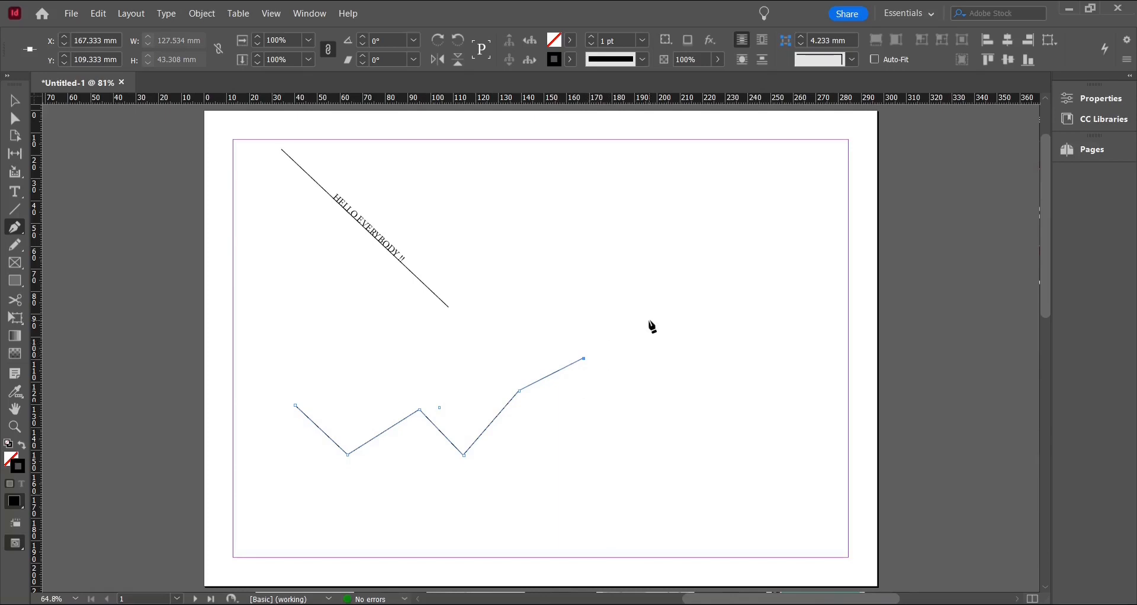
pyautogui.click(662, 315)
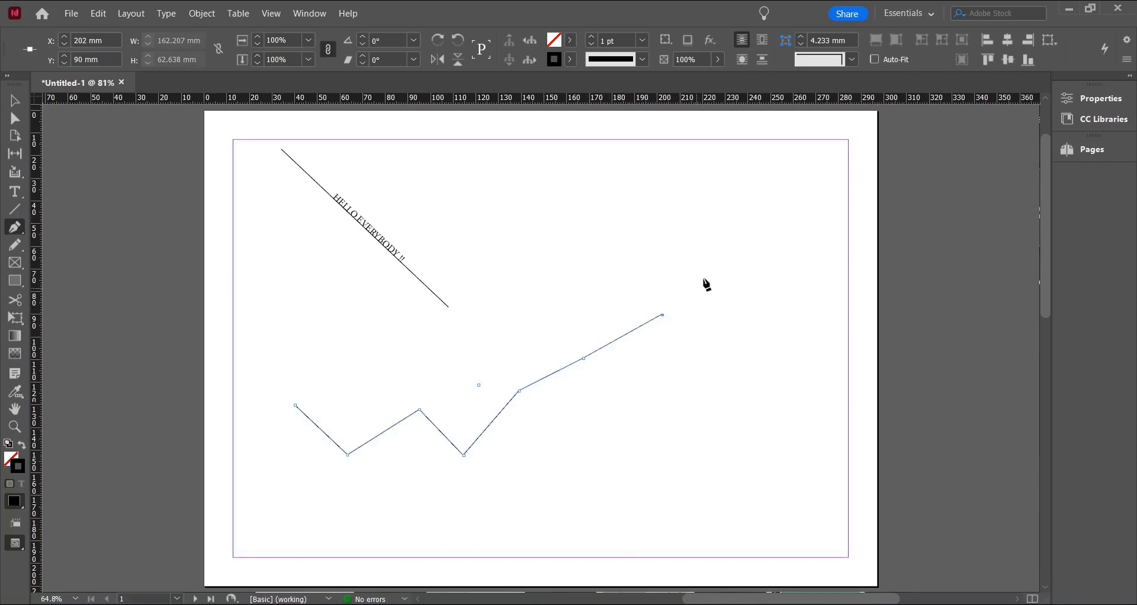
pyautogui.click(715, 245)
pyautogui.moveTo(713, 235); pyautogui.dragTo(732, 176)
pyautogui.moveTo(606, 184); pyautogui.dragTo(558, 215)
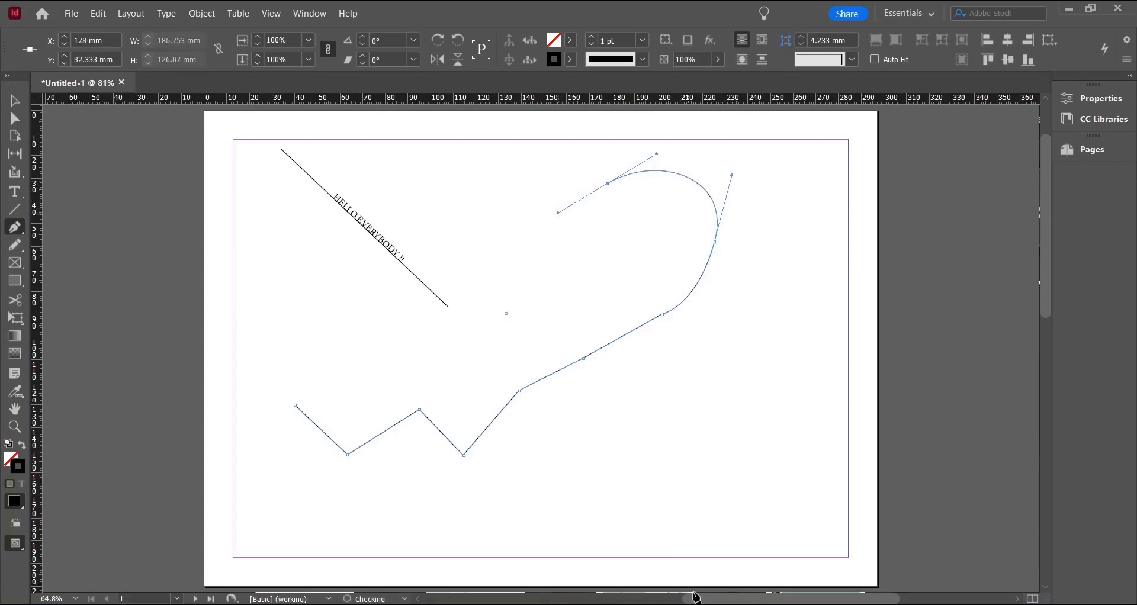
pyautogui.press('v')
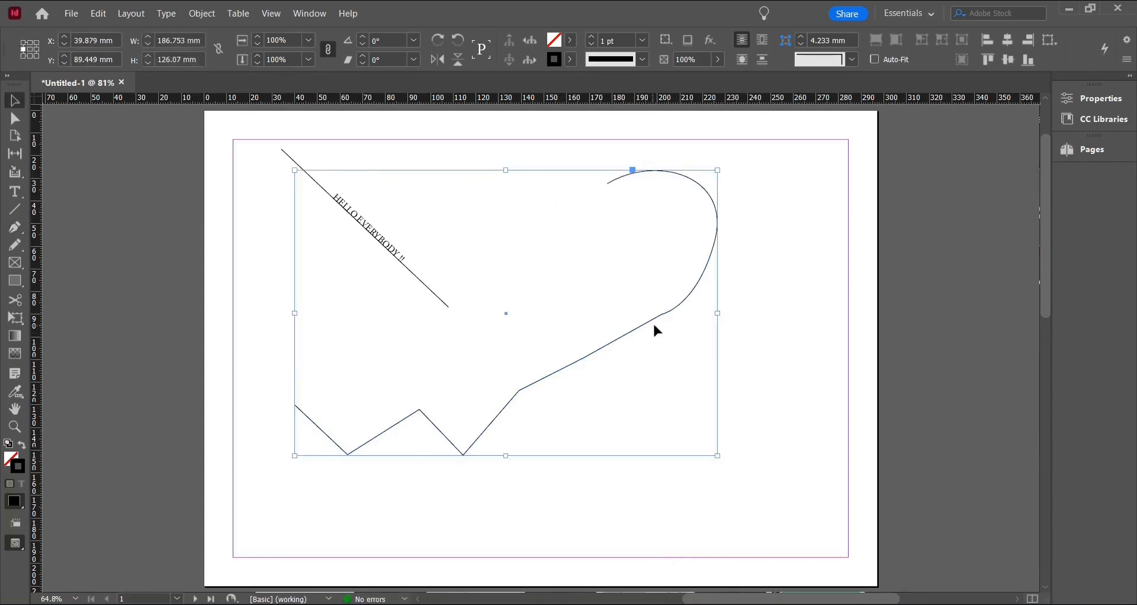
pyautogui.press('Delete')
# - Draw a wavy curve about 238 mm wide and 30 mm high across the lower page and move it inside the margins
pyautogui.click(9, 234)
pyautogui.rightClick(9, 235)
pyautogui.click(323, 391)
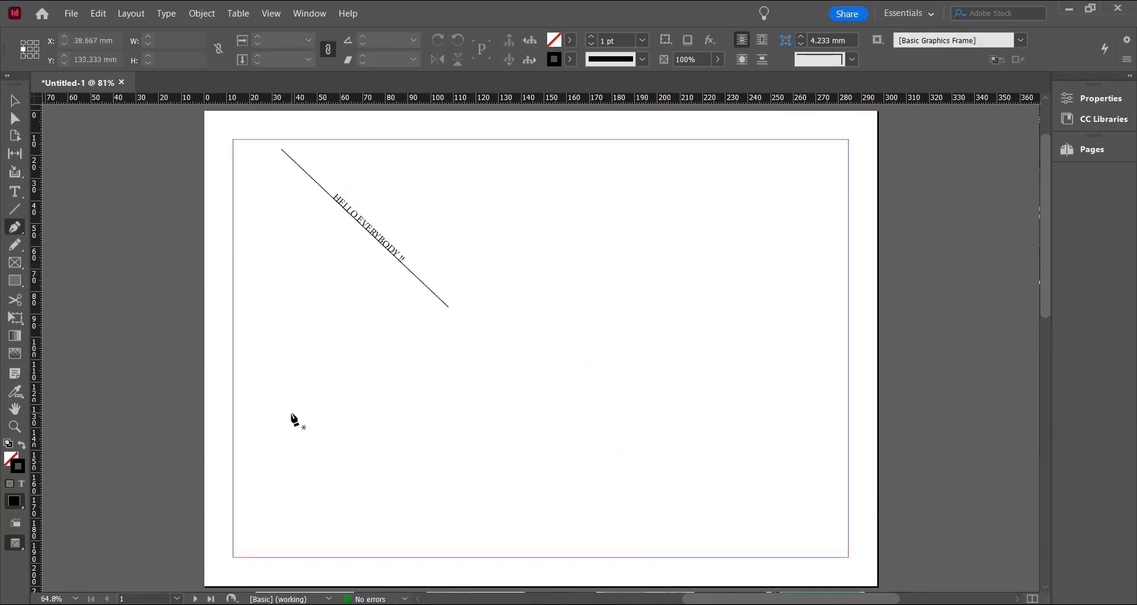
pyautogui.moveTo(292, 421); pyautogui.dragTo(311, 429)
pyautogui.moveTo(428, 415); pyautogui.dragTo(472, 396)
pyautogui.moveTo(530, 421); pyautogui.dragTo(690, 460)
pyautogui.moveTo(737, 415); pyautogui.dragTo(755, 403)
pyautogui.moveTo(829, 436); pyautogui.dragTo(864, 480)
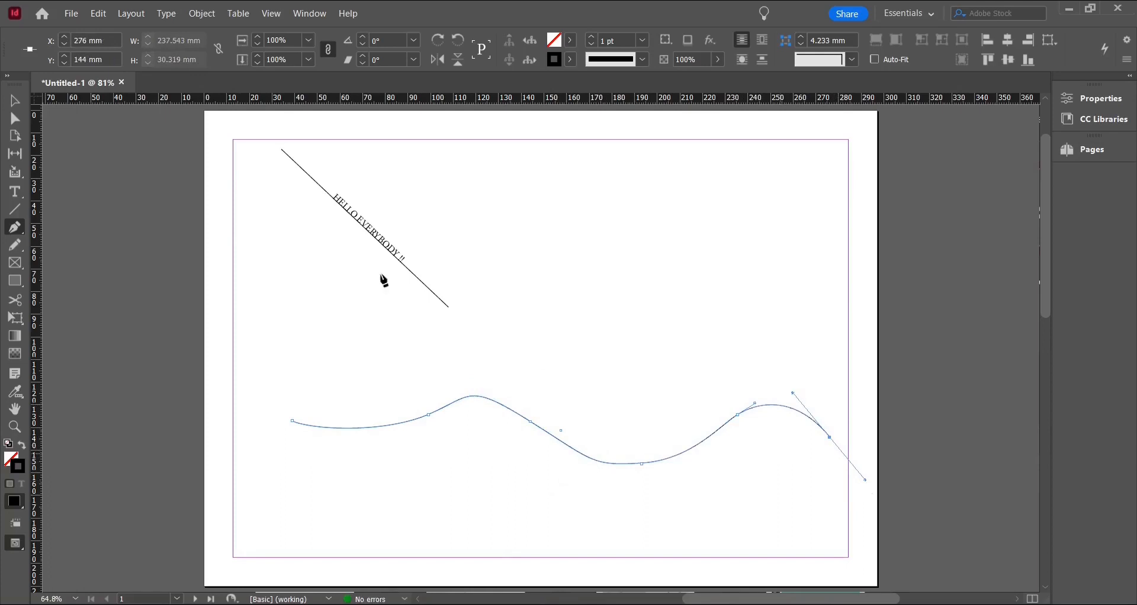
pyautogui.click(15, 101)
pyautogui.moveTo(561, 431); pyautogui.dragTo(528, 426)
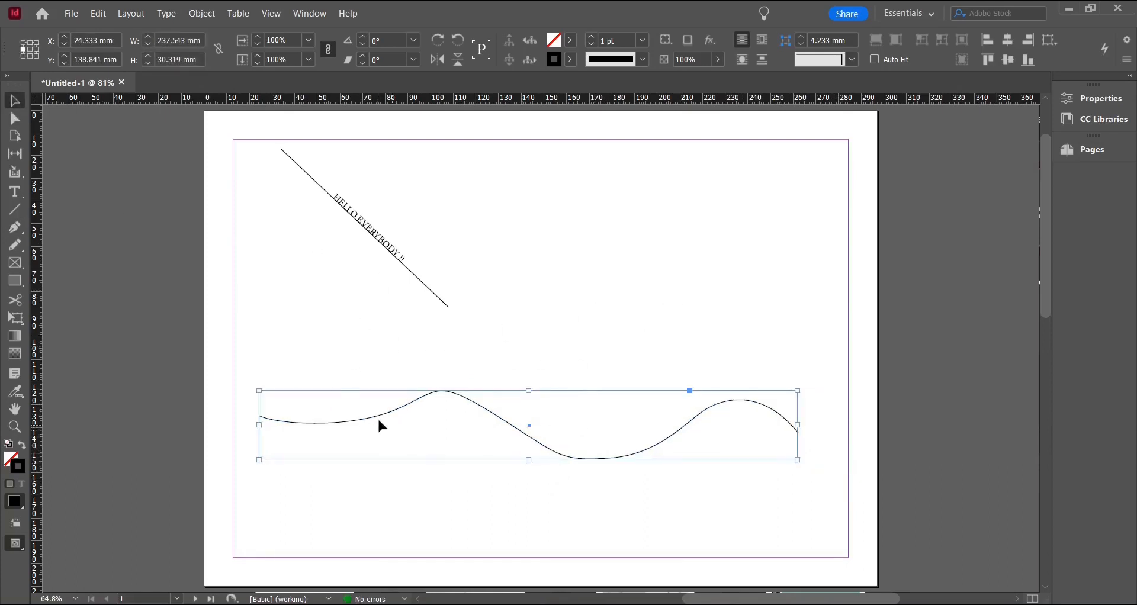
# - Fill the wavy curve with placeholder text along its path and move it up to just below the diagonal line
pyautogui.click(19, 191)
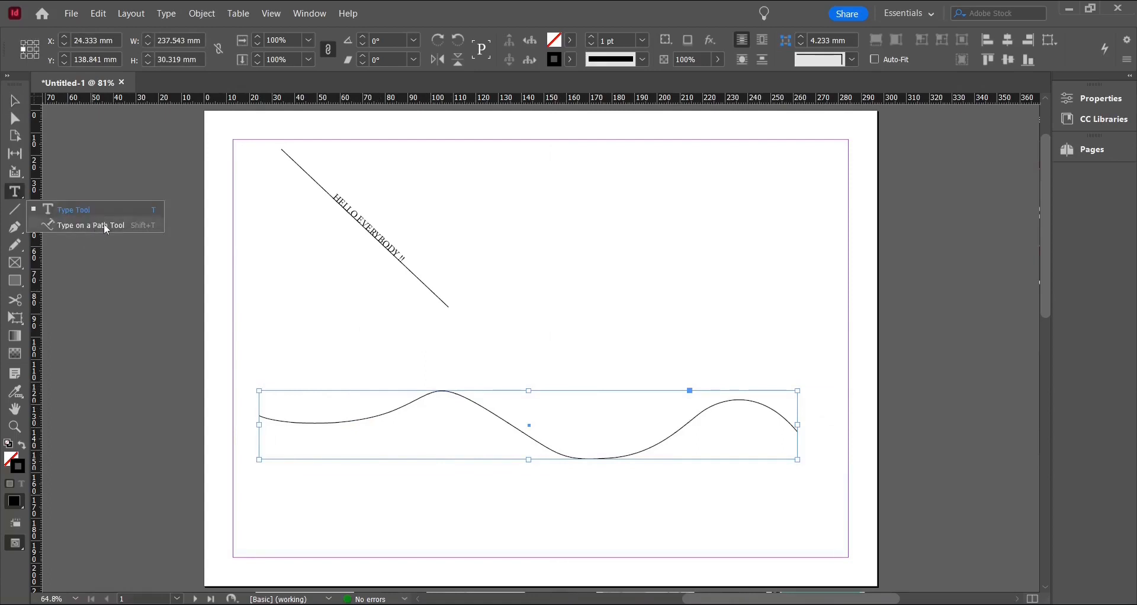
pyautogui.click(70, 226)
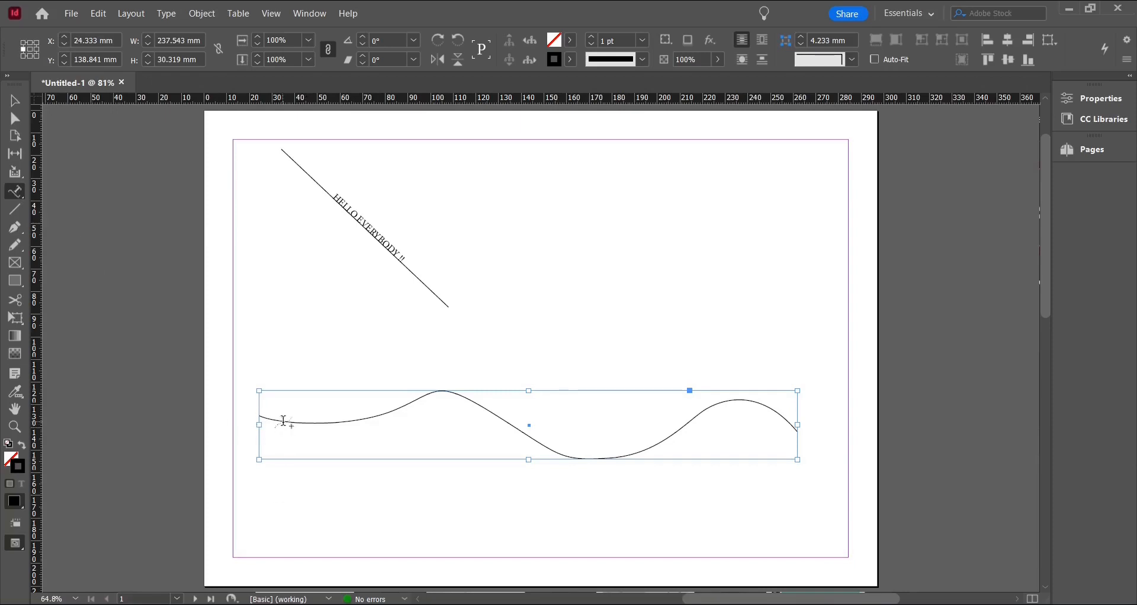
pyautogui.click(283, 421)
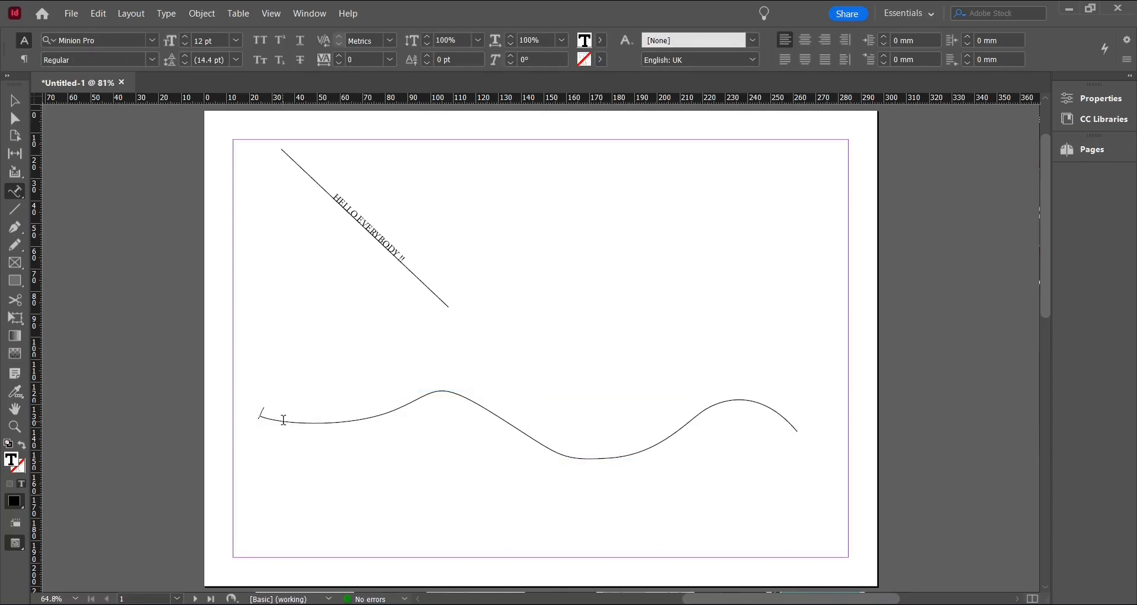
pyautogui.rightClick(279, 421)
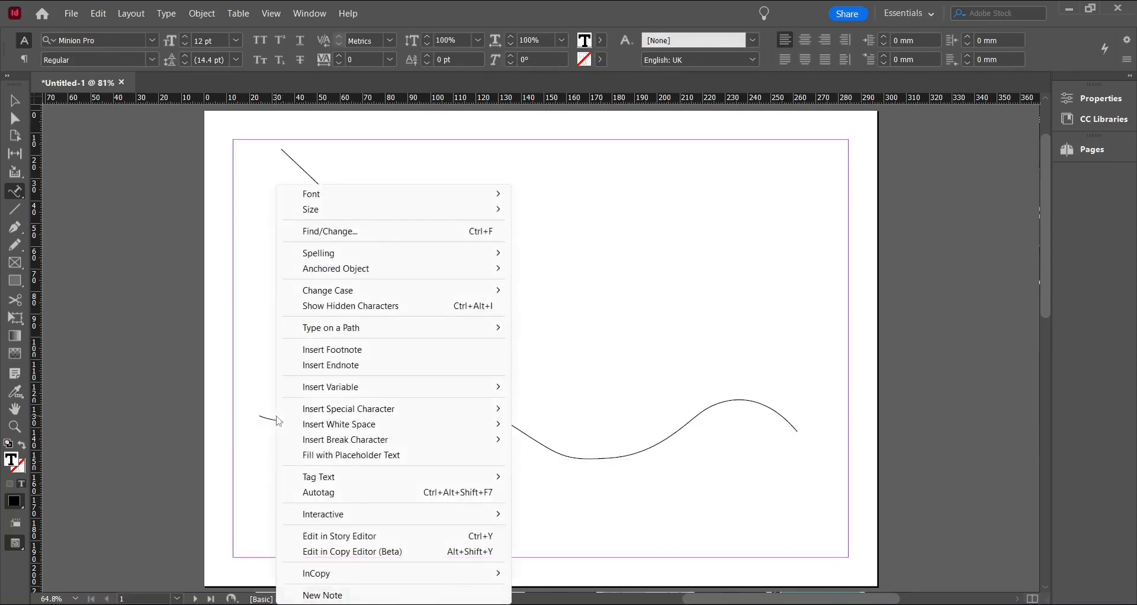
pyautogui.click(370, 457)
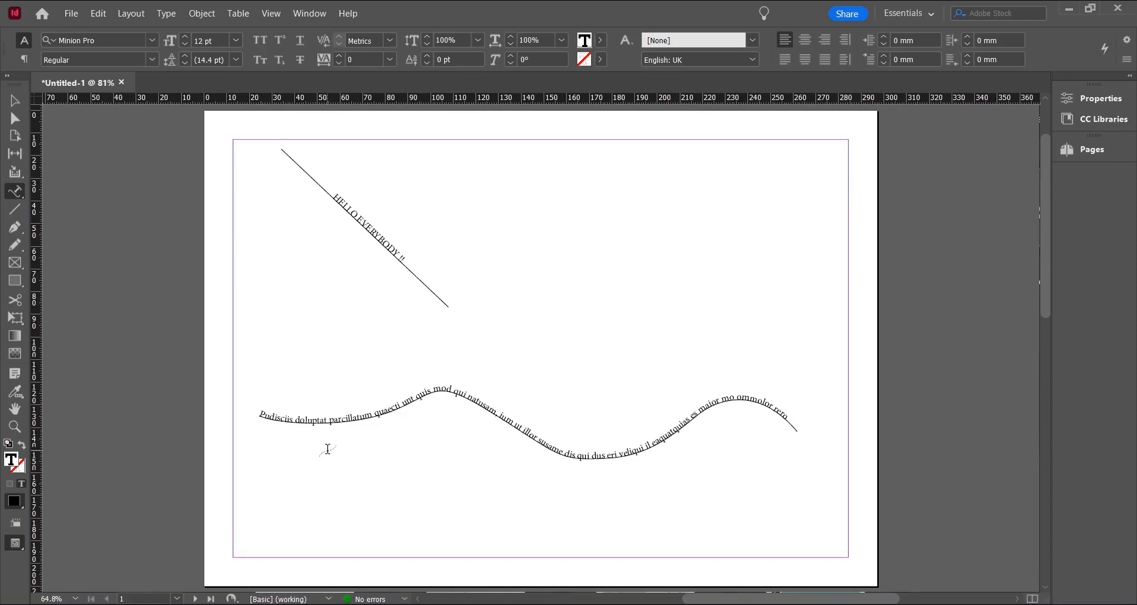
pyautogui.press('v')
pyautogui.moveTo(445, 389); pyautogui.dragTo(493, 301)
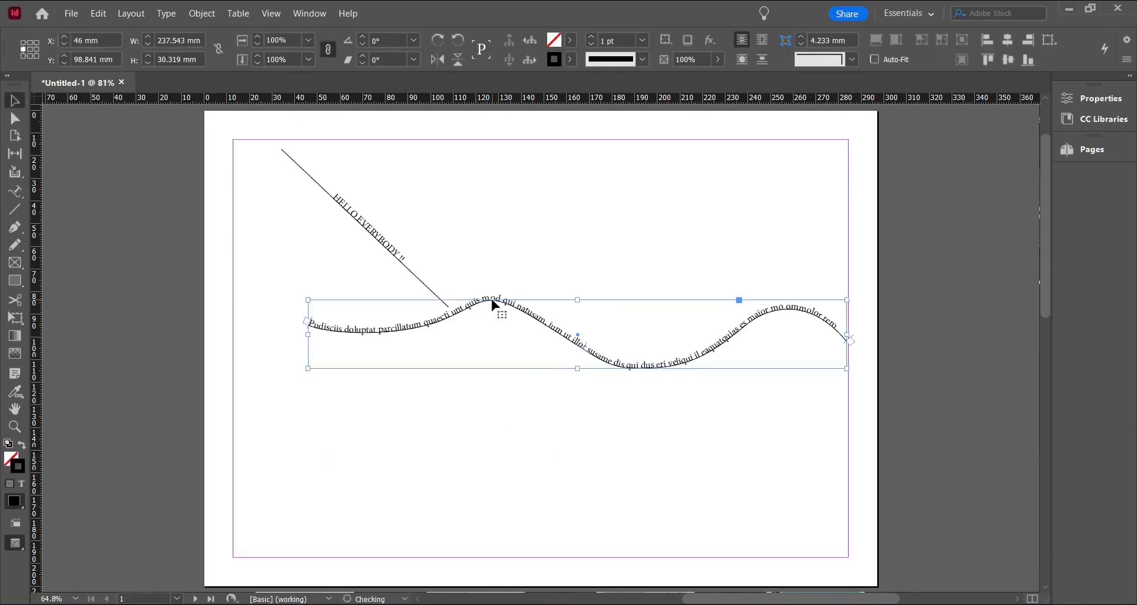
# - Configure the Polygon tool for 5 sides with a star inset of 20%
pyautogui.click(15, 284)
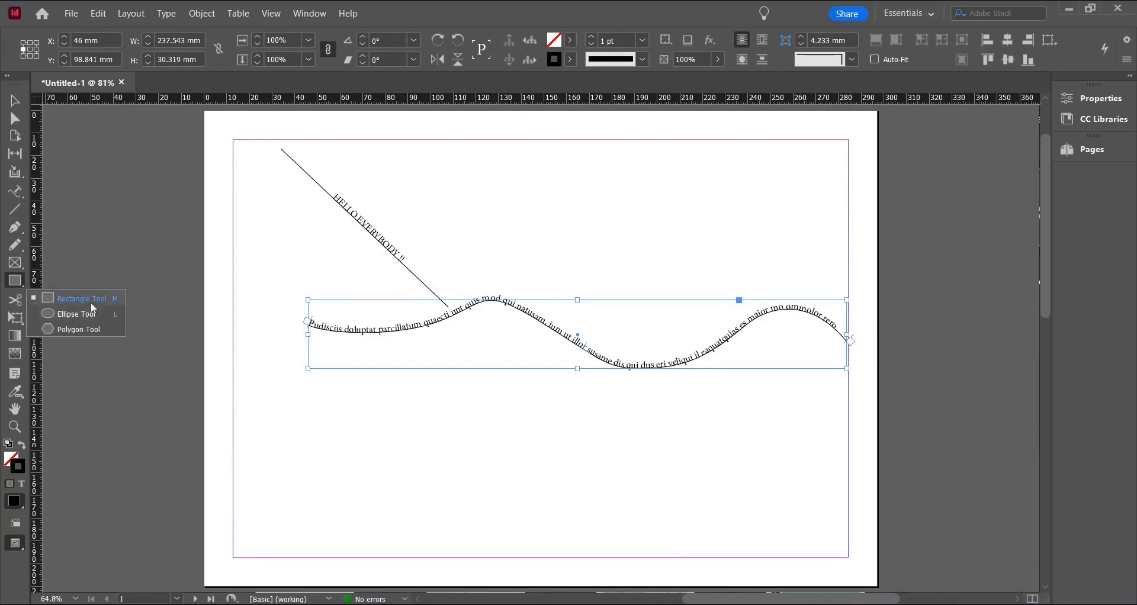
pyautogui.click(79, 331)
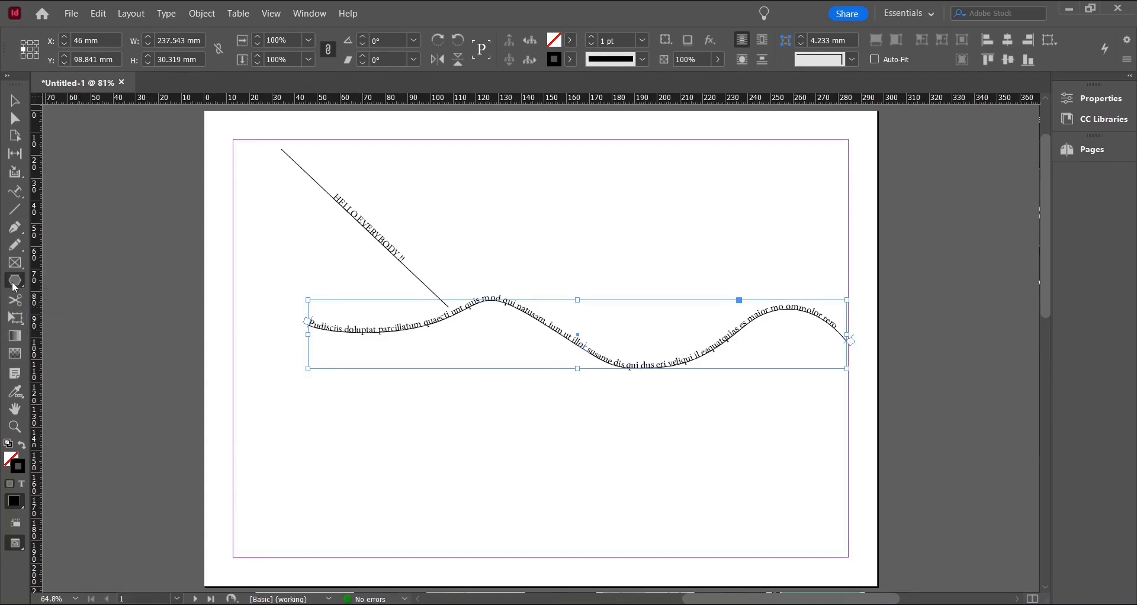
pyautogui.doubleClick(15, 284)
pyautogui.moveTo(516, 261); pyautogui.dragTo(449, 333)
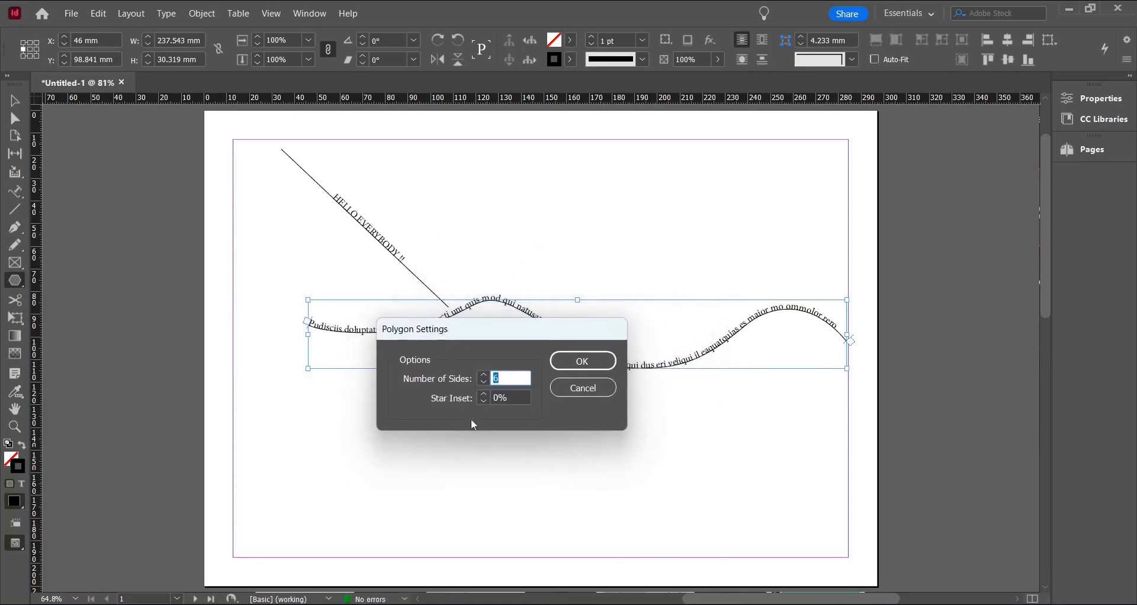
pyautogui.click(484, 386)
pyautogui.click(483, 385)
pyautogui.click(485, 394)
pyautogui.click(485, 394)
pyautogui.moveTo(494, 397); pyautogui.dragTo(546, 403)
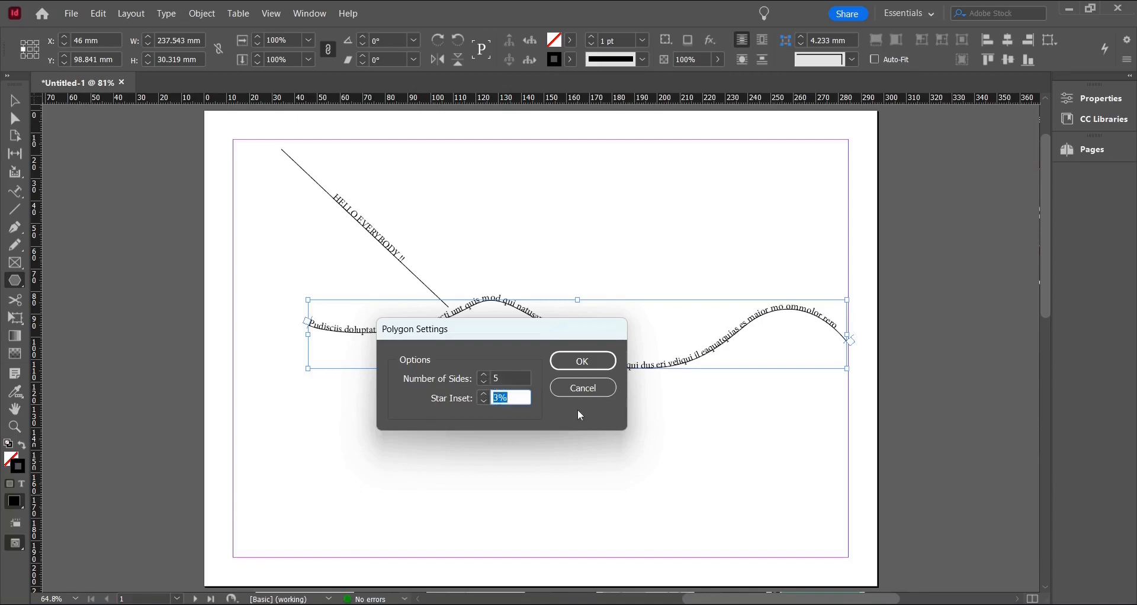
pyautogui.write('20 %')
pyautogui.click(571, 359)
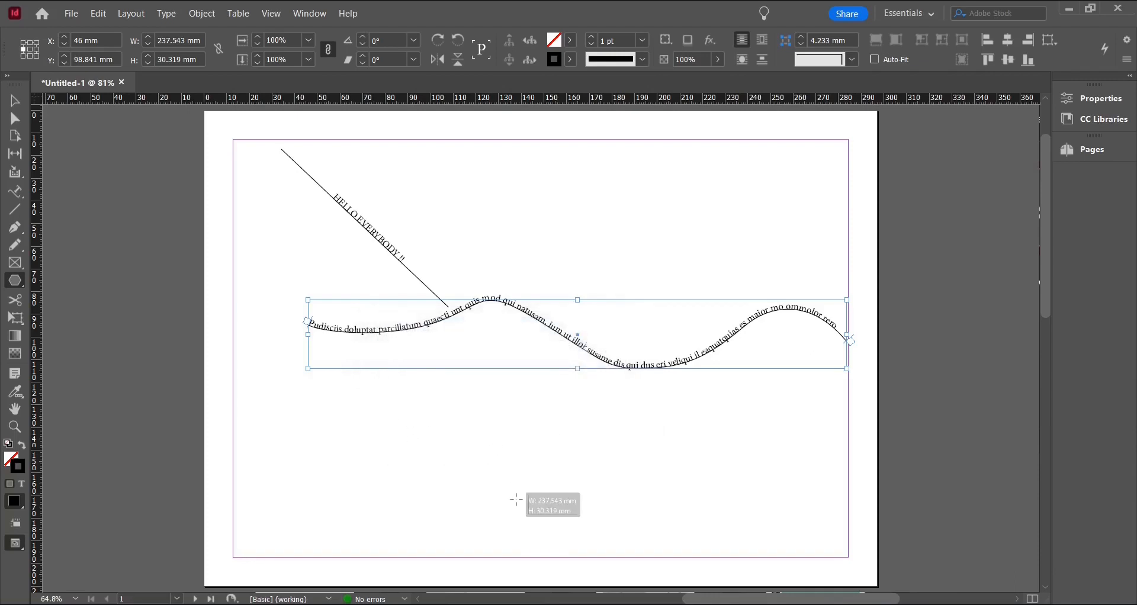
# - Draw a five-pointed star about 100 by 95 mm below the path text and place it near the middle of page 3
pyautogui.moveTo(521, 508); pyautogui.dragTo(621, 531)
pyautogui.moveTo(492, 395); pyautogui.dragTo(833, 553)
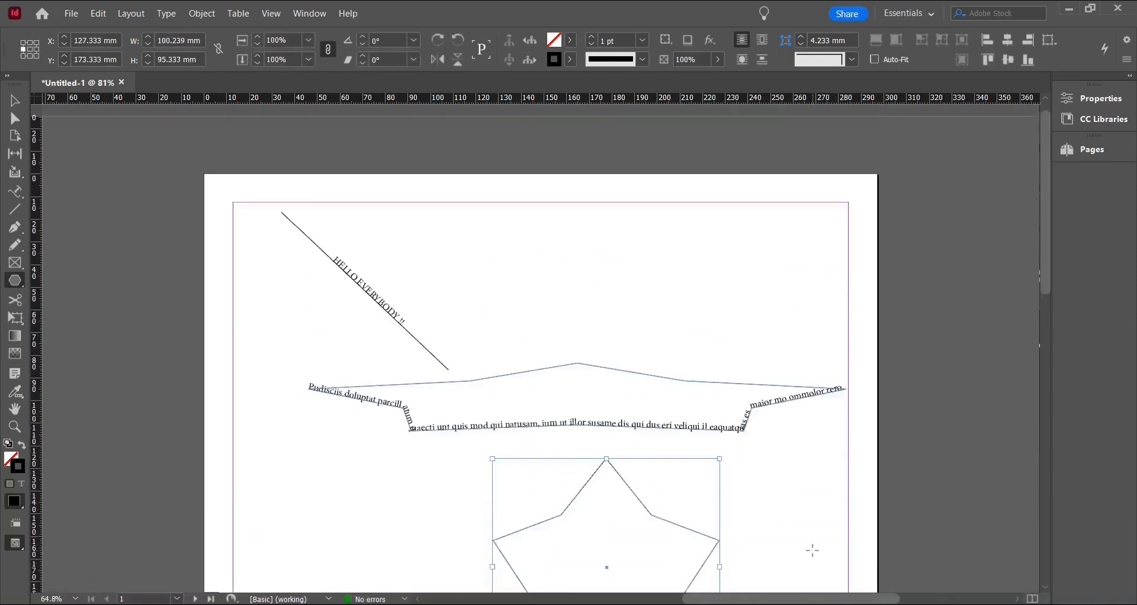
pyautogui.click(15, 101)
pyautogui.scroll(-1, 499, 310)
pyautogui.scroll(-13, 499, 304)
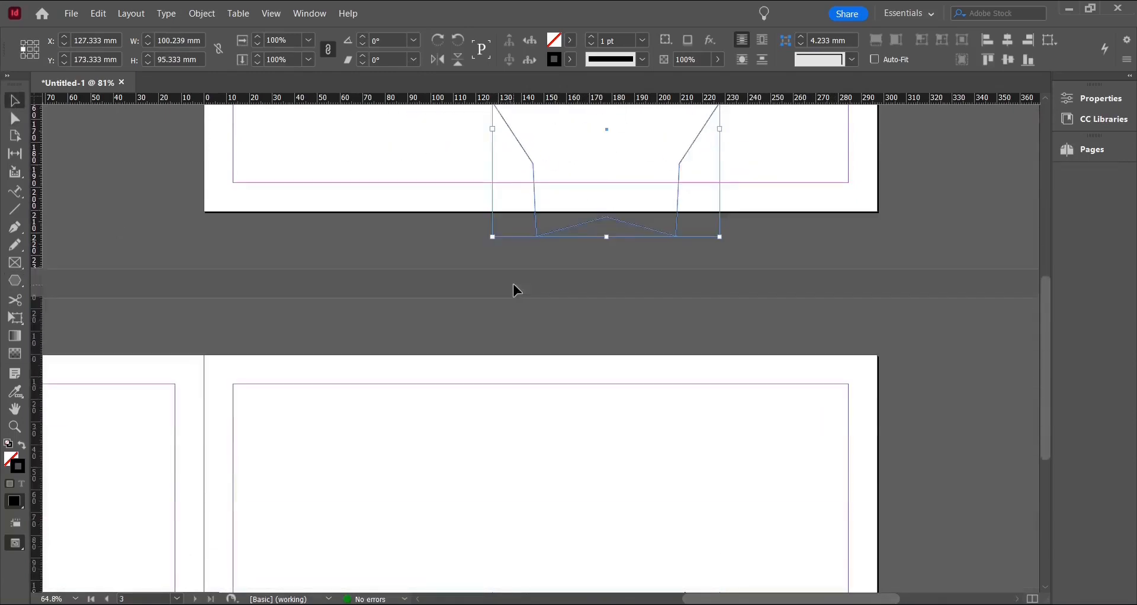
pyautogui.hotkey('ctrl', 'v')
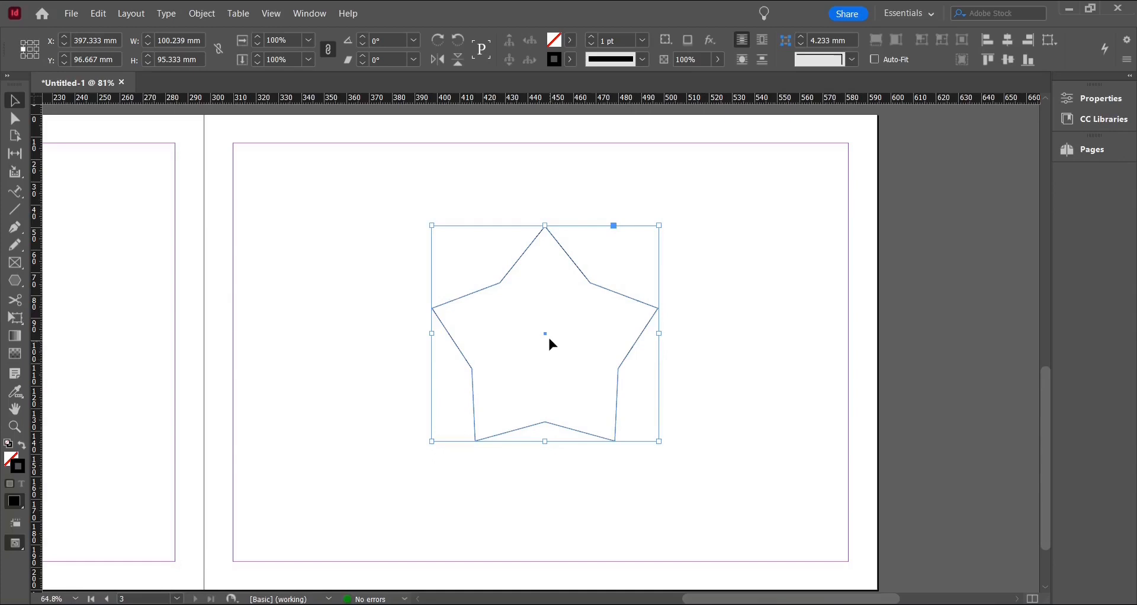
pyautogui.moveTo(541, 329); pyautogui.dragTo(531, 323)
pyautogui.click(766, 382)
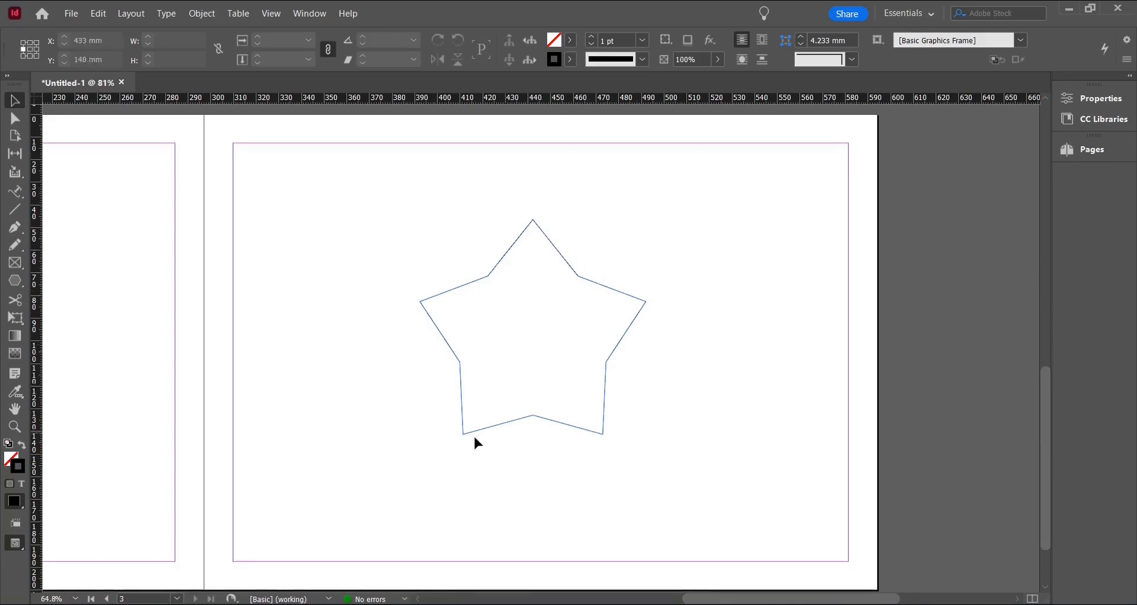
# - Fill the star's outline with placeholder text along its path using the Type on a Path tool
pyautogui.hotkey('shift', 't')
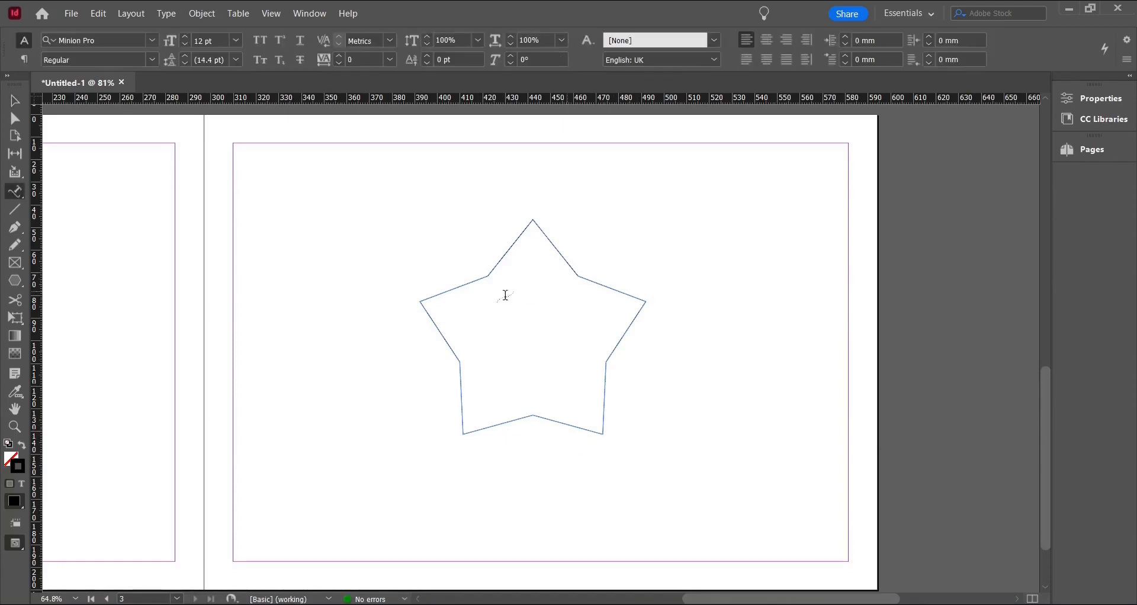
pyautogui.click(434, 296)
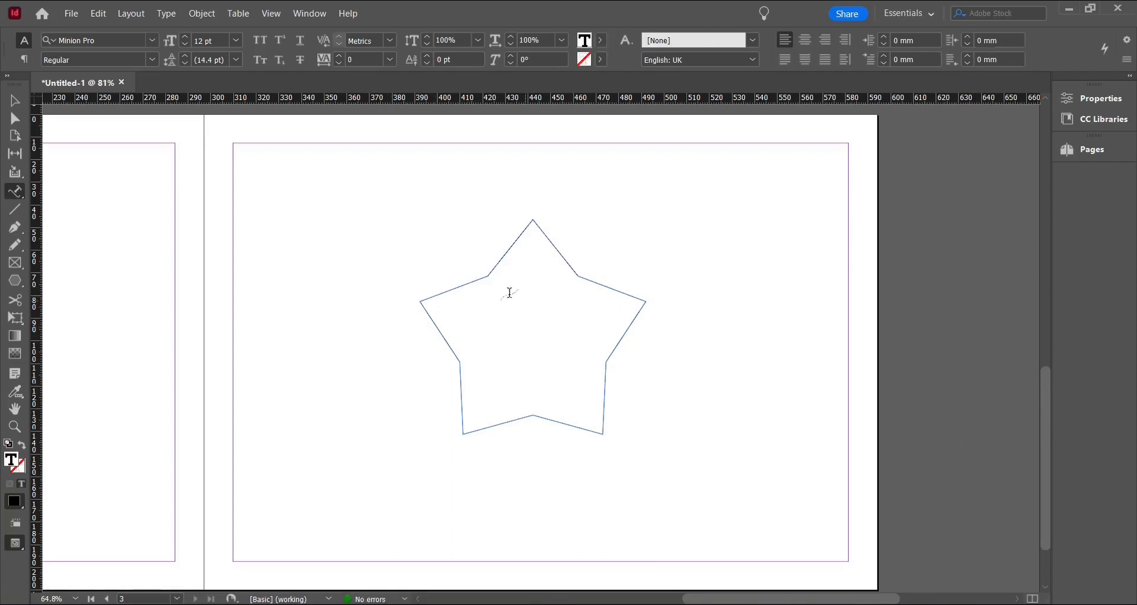
pyautogui.rightClick(437, 293)
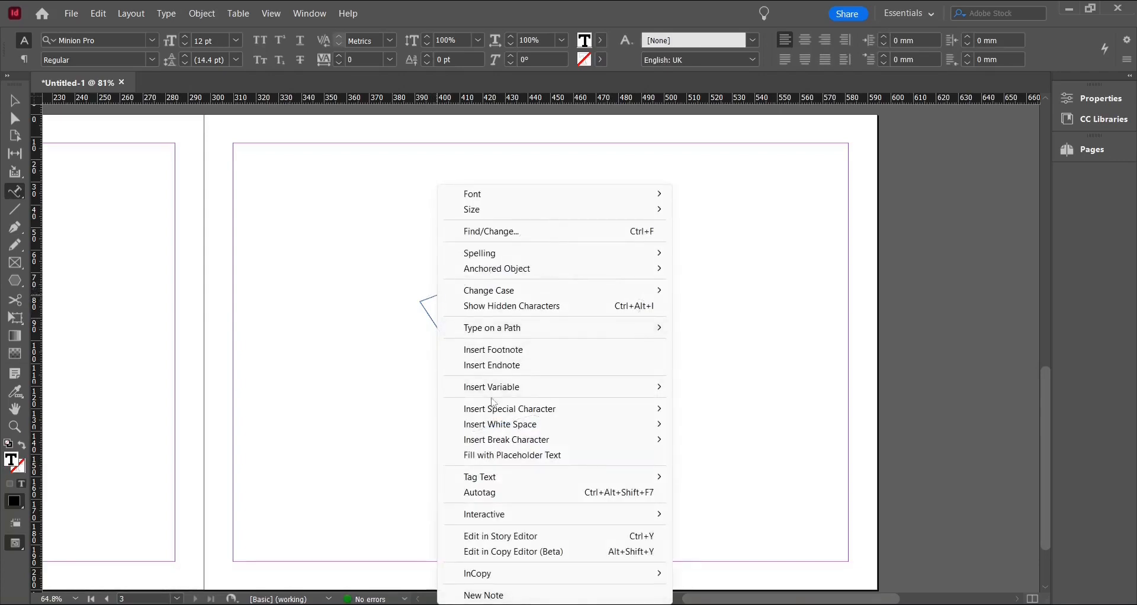
pyautogui.click(505, 452)
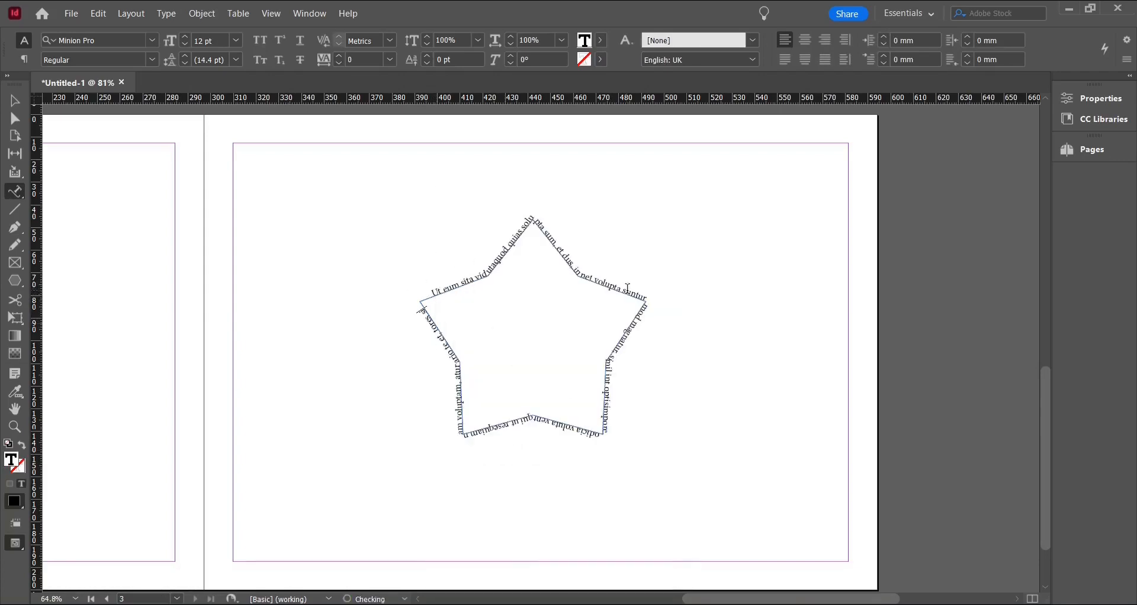
# - Add centred text inside the star with the Type tool, reading "now we can type our text here inside of the star"
pyautogui.click(16, 191)
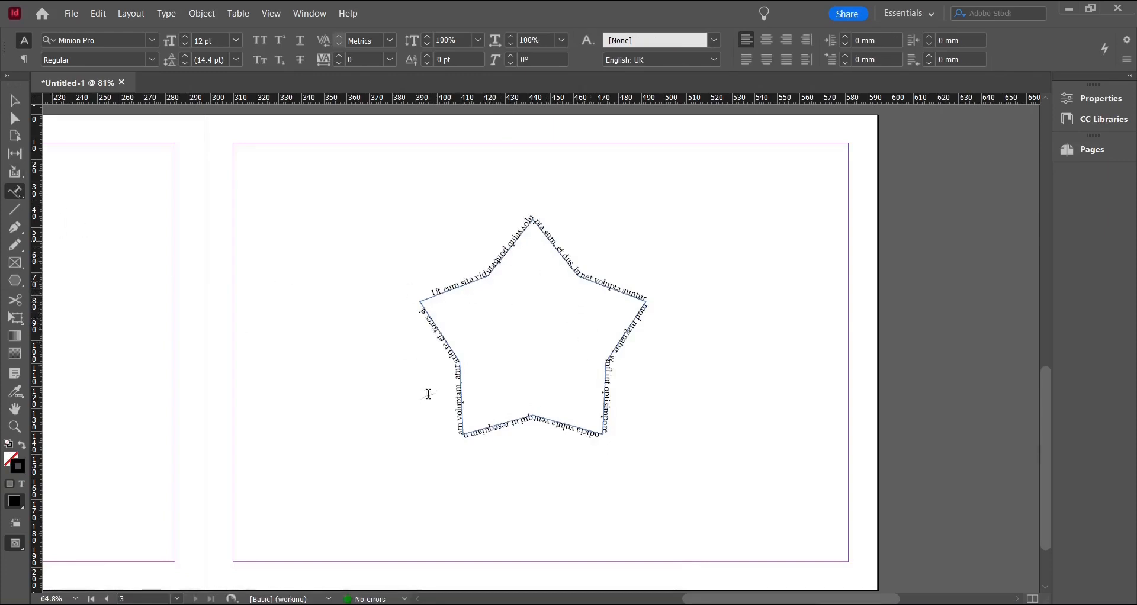
pyautogui.rightClick(15, 188)
pyautogui.click(76, 174)
pyautogui.rightClick(16, 195)
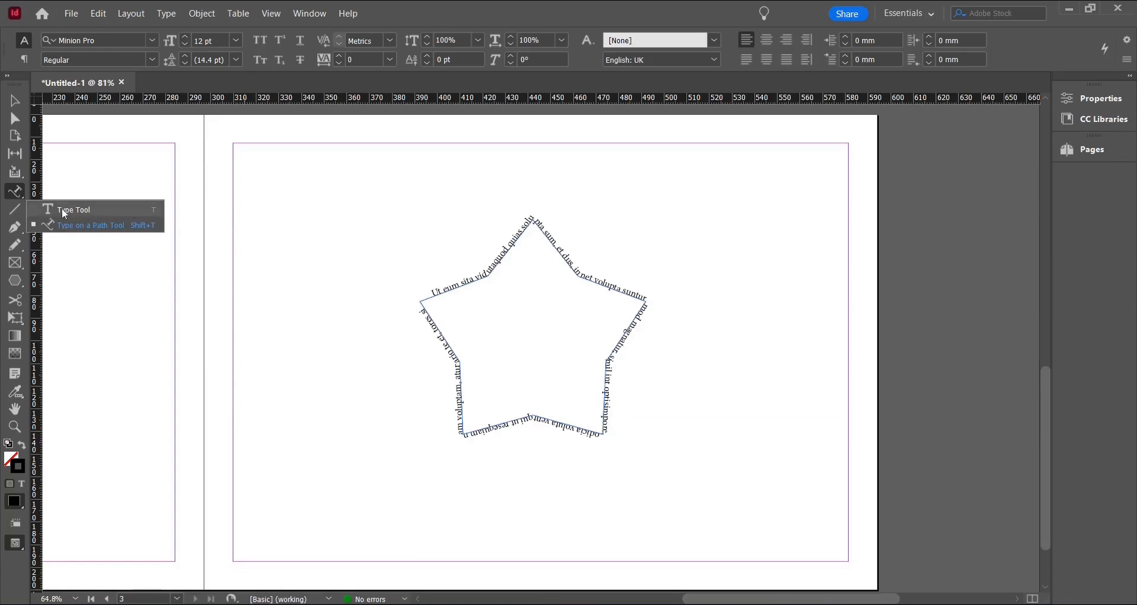
pyautogui.click(80, 212)
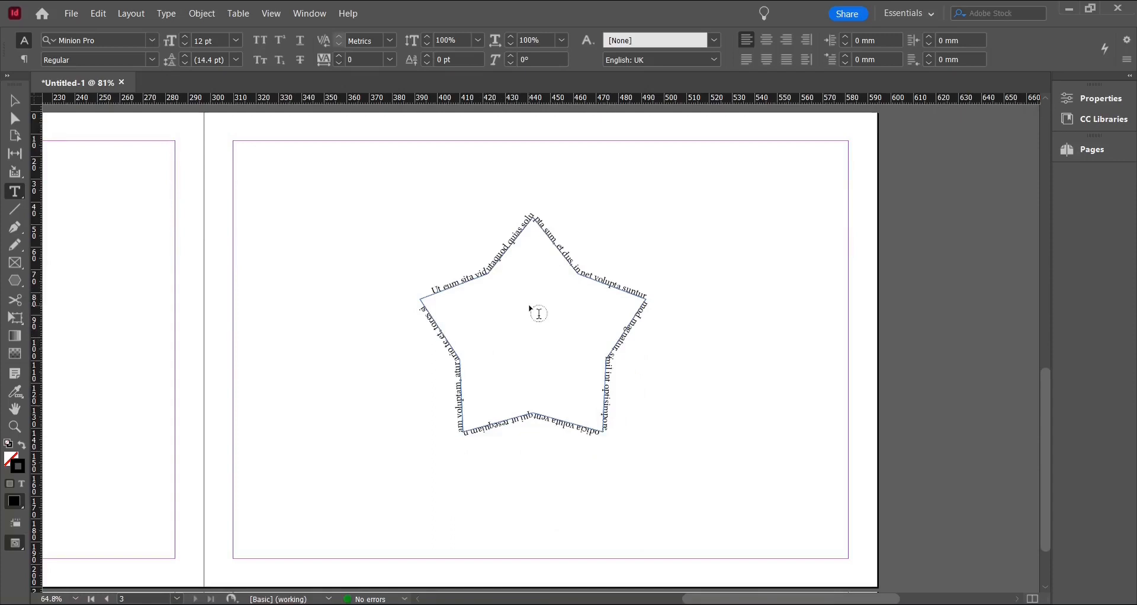
pyautogui.click(523, 302)
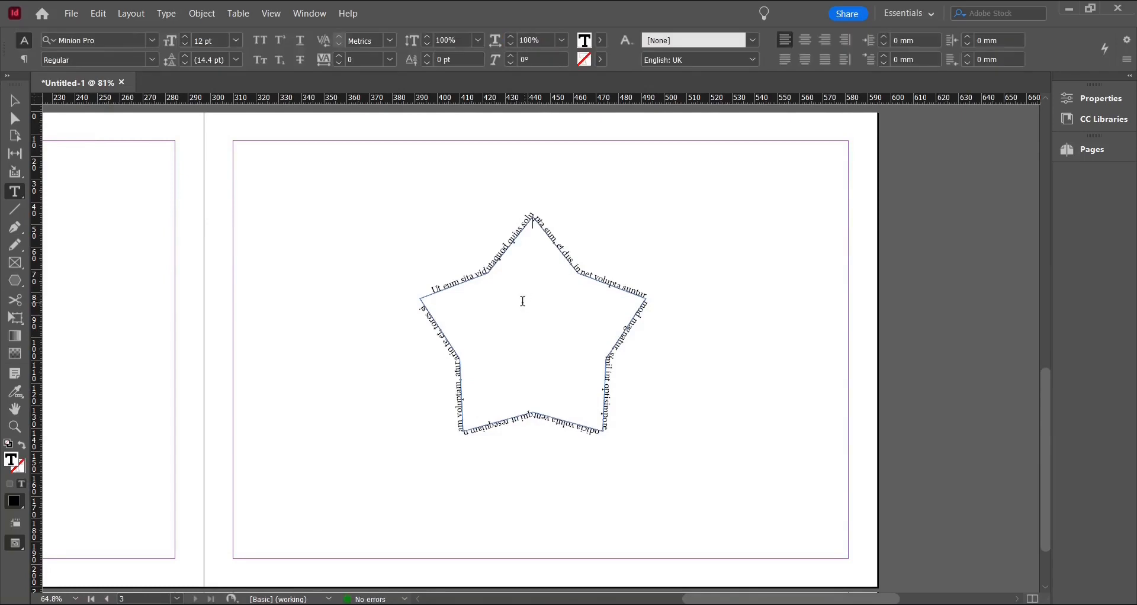
pyautogui.click(805, 41)
pyautogui.write('now we can ty')
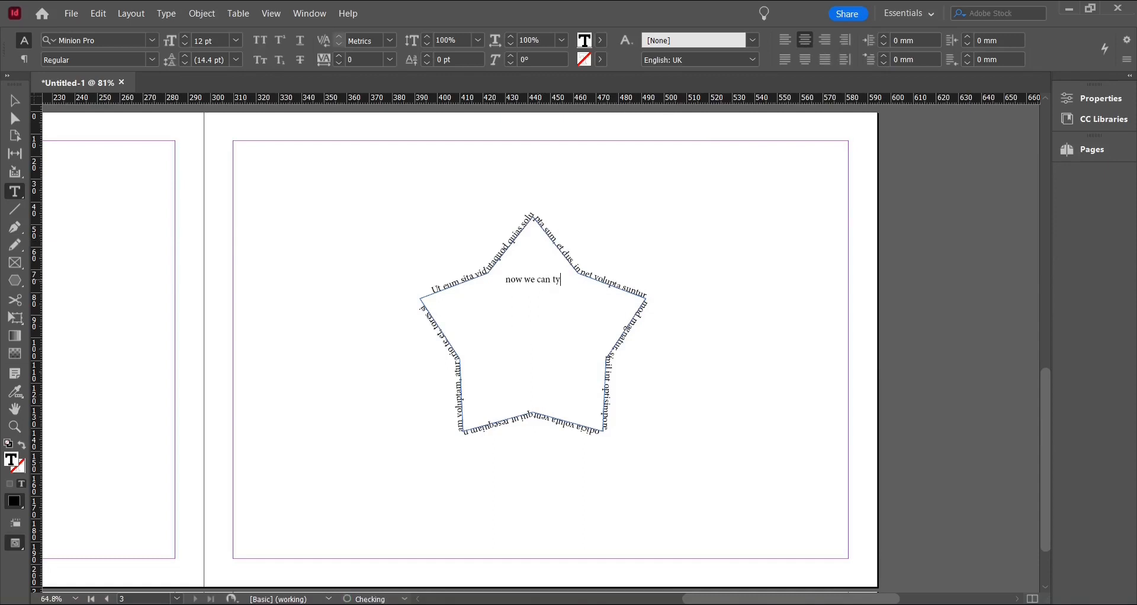
pyautogui.write('pe our text here insi')
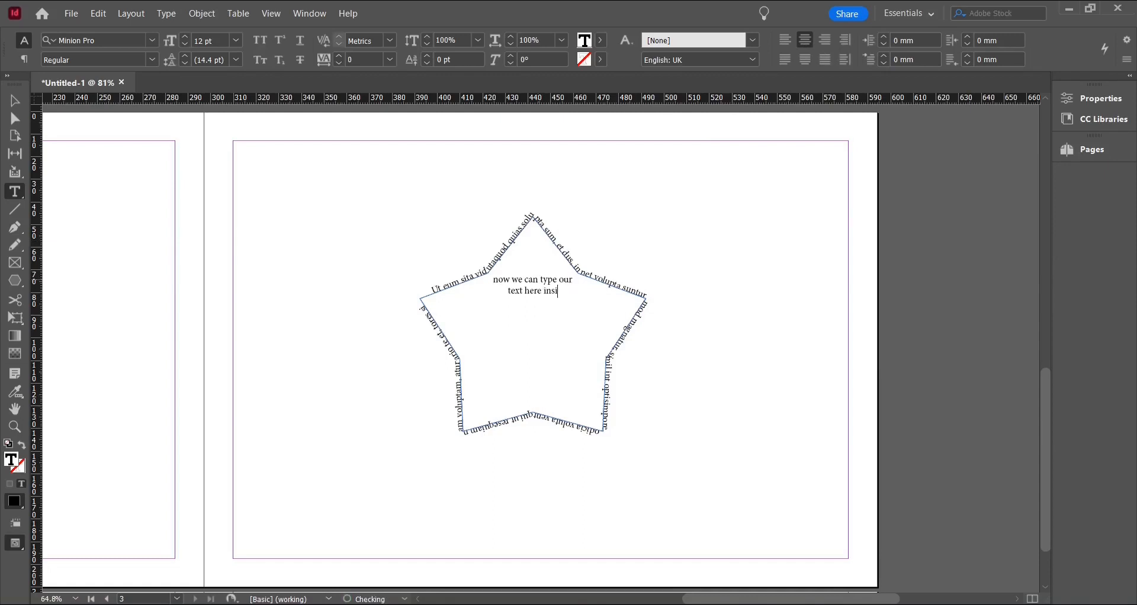
pyautogui.write('de of the star')
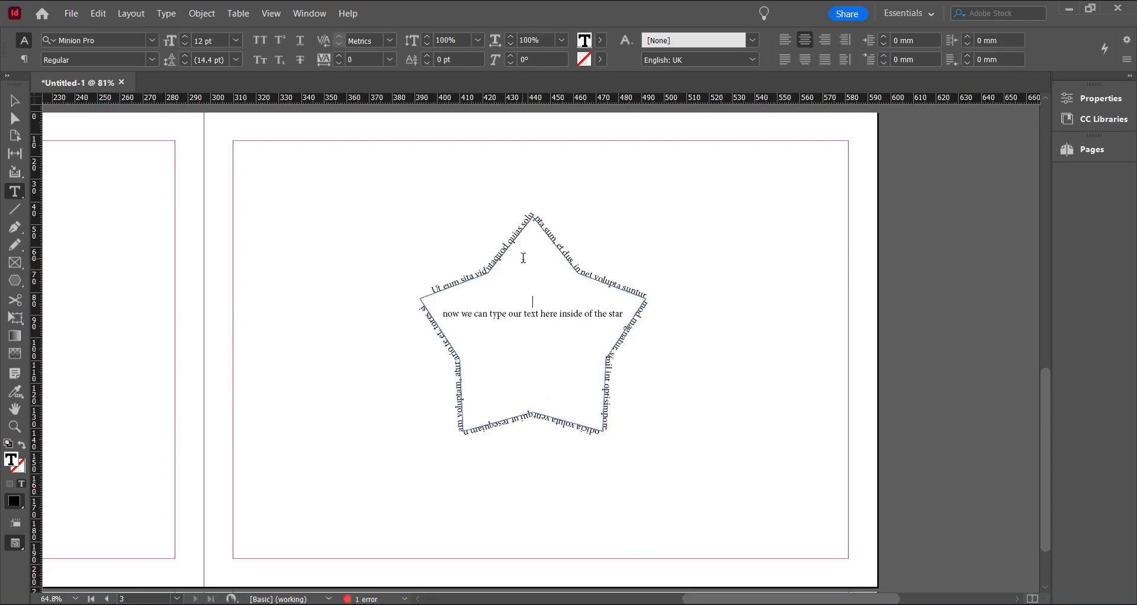
# - Select the star with its text and move it into the upper-left corner of page 3's margins
pyautogui.click(14, 101)
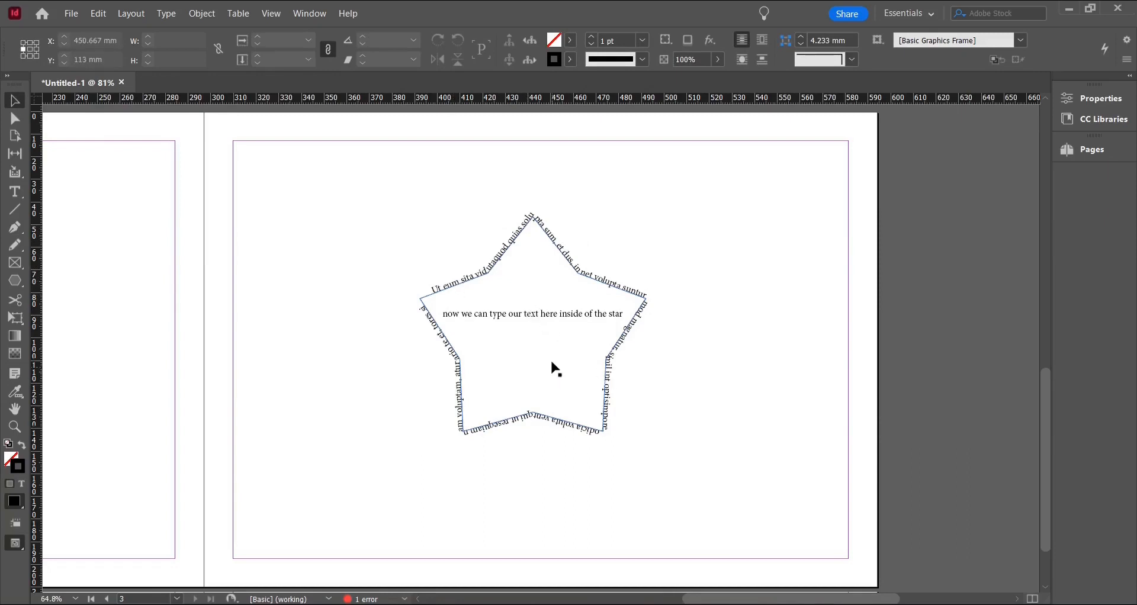
pyautogui.moveTo(634, 459); pyautogui.dragTo(357, 180)
pyautogui.moveTo(500, 256); pyautogui.dragTo(322, 186)
pyautogui.click(418, 538)
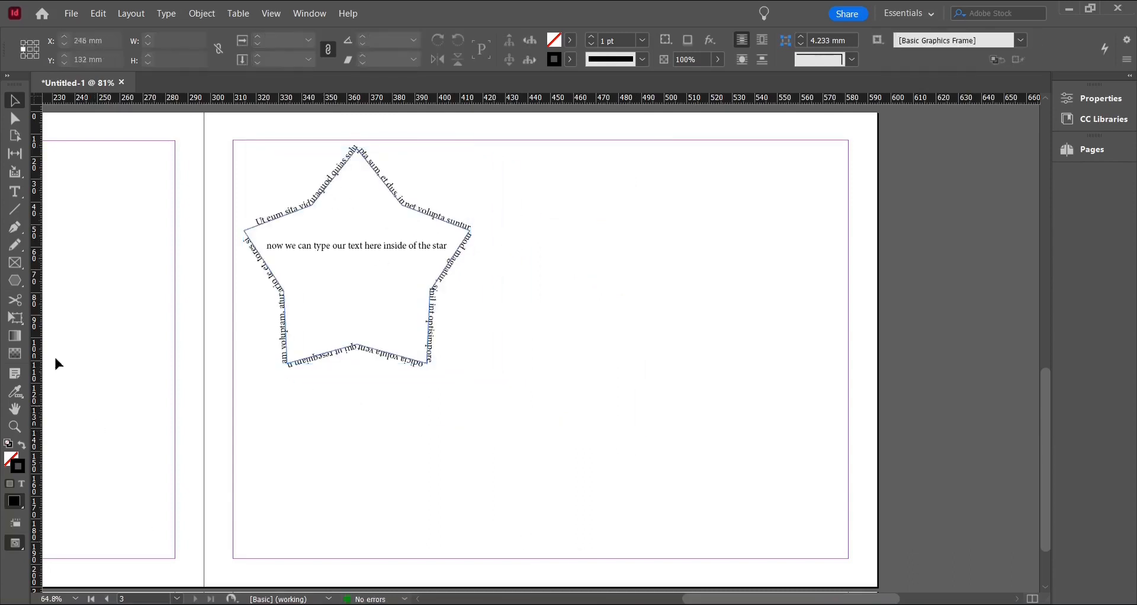
# - Draw a rectangle about 116 by 57 mm in the right half of page 3, beside the star
pyautogui.click(14, 289)
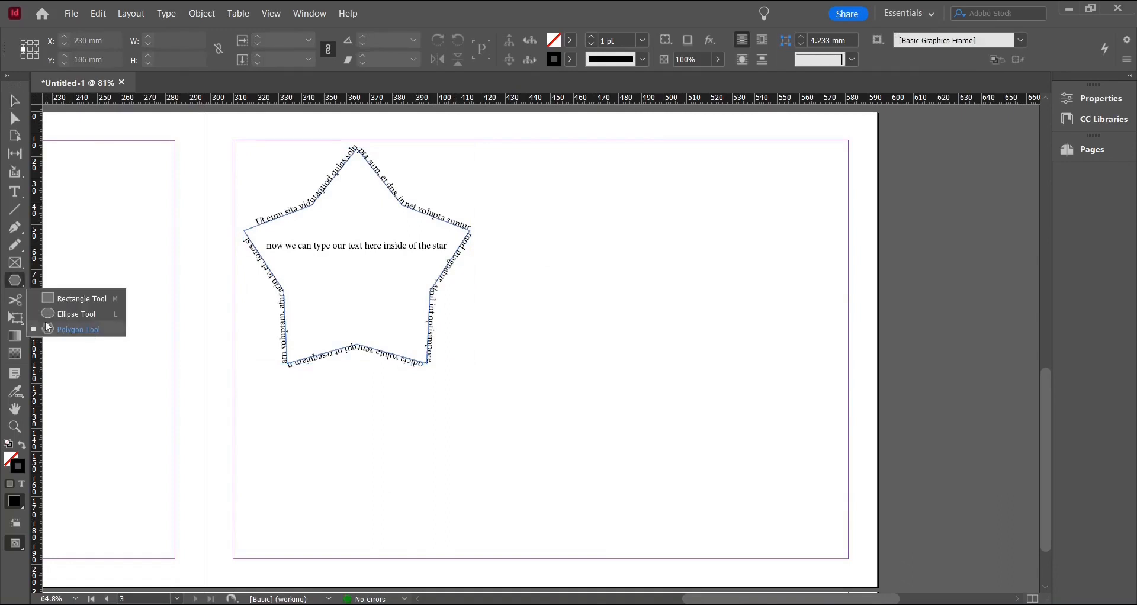
pyautogui.click(68, 300)
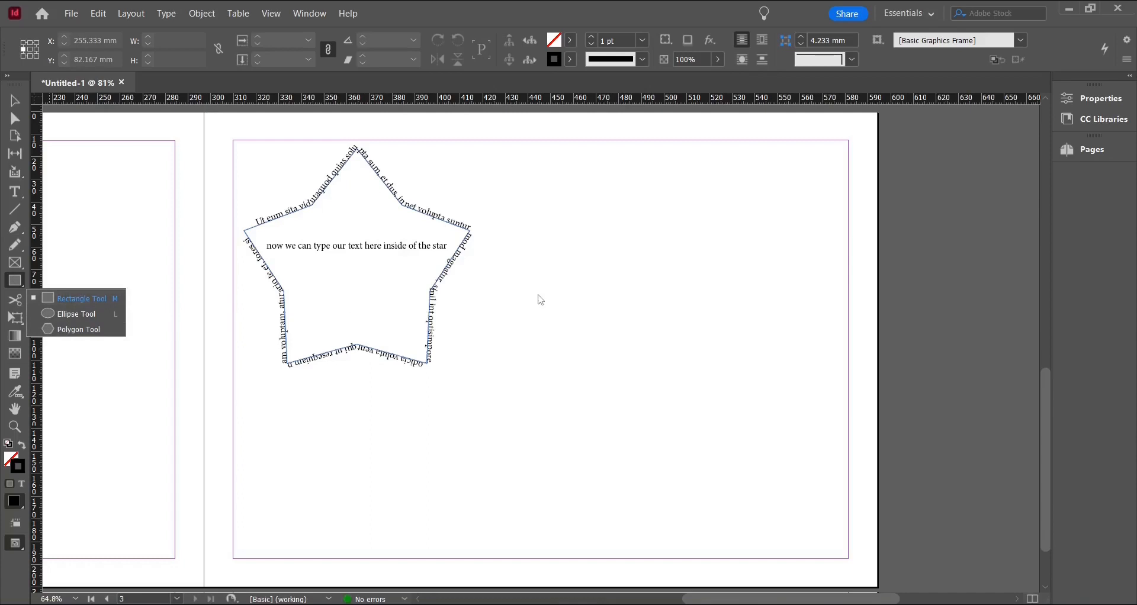
pyautogui.moveTo(525, 298); pyautogui.dragTo(788, 427)
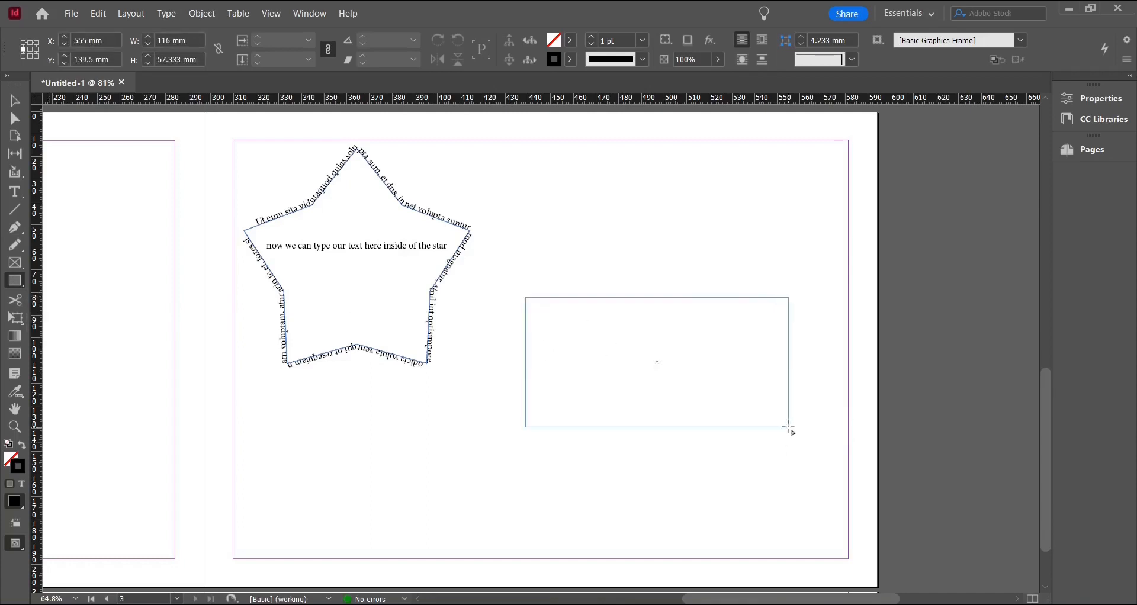
# - Give the rectangle a green C=75 M=5 Y=100 K=0 stroke with a 2 pt weight
pyautogui.click(570, 62)
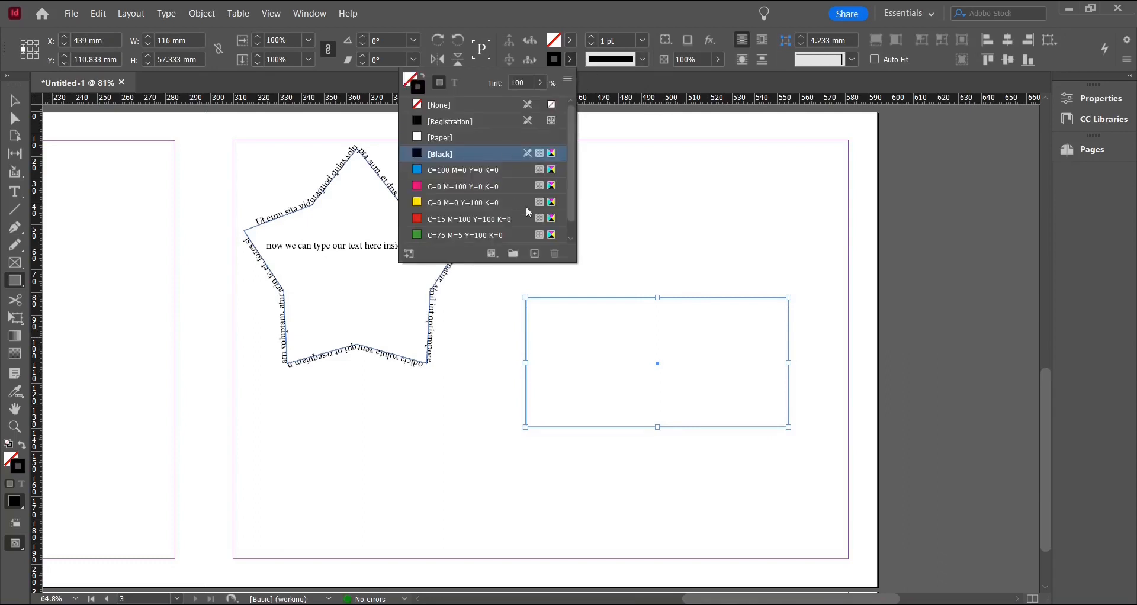
pyautogui.scroll(-1, 510, 207)
pyautogui.click(451, 220)
pyautogui.click(593, 38)
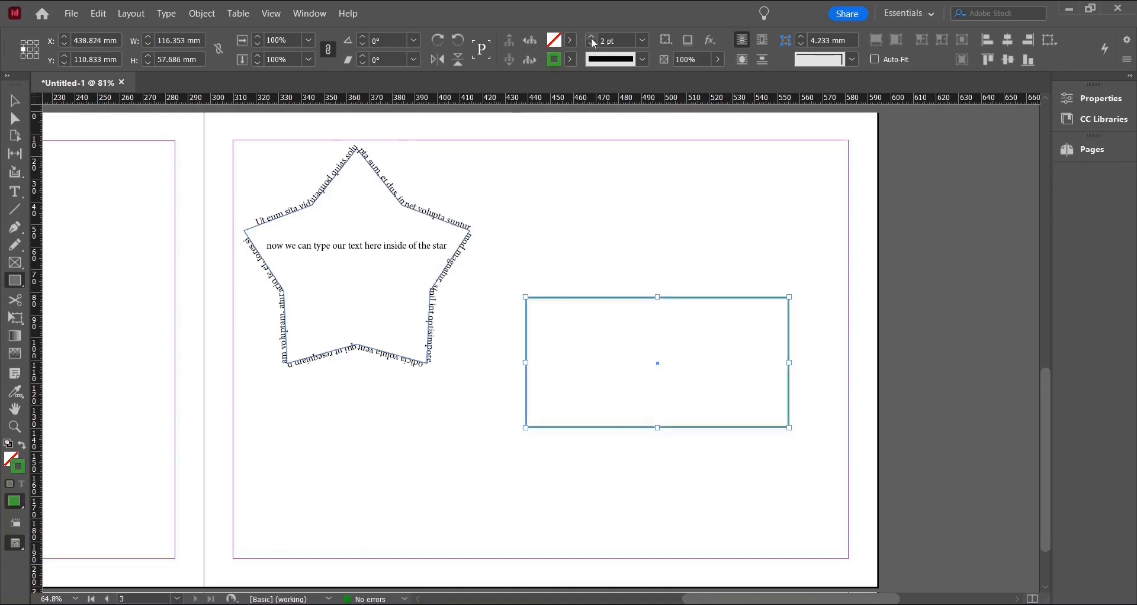
pyautogui.press('v')
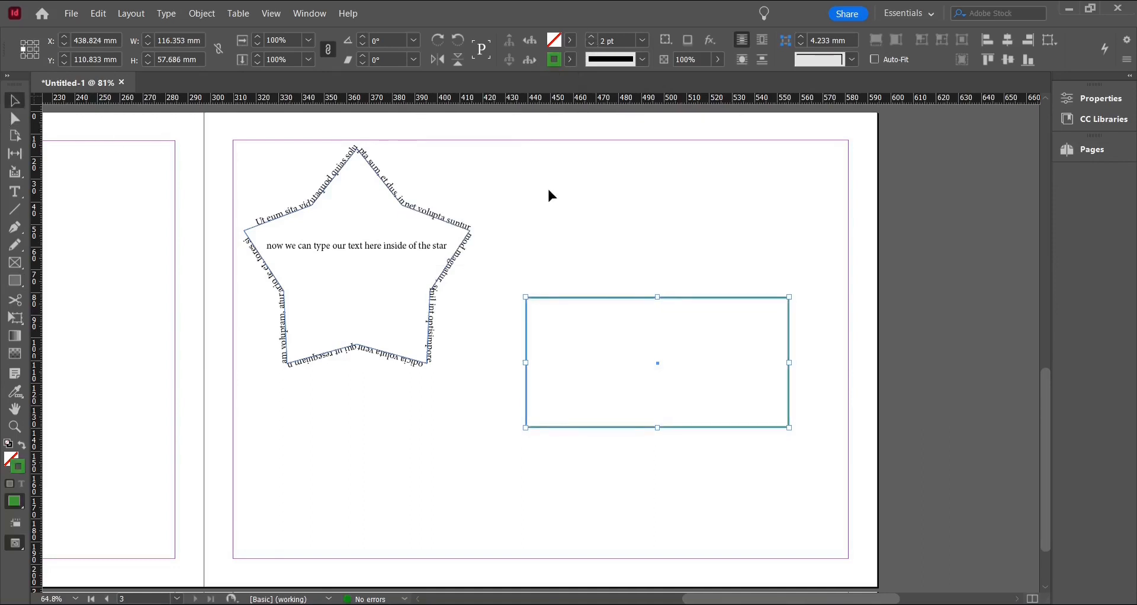
pyautogui.click(547, 186)
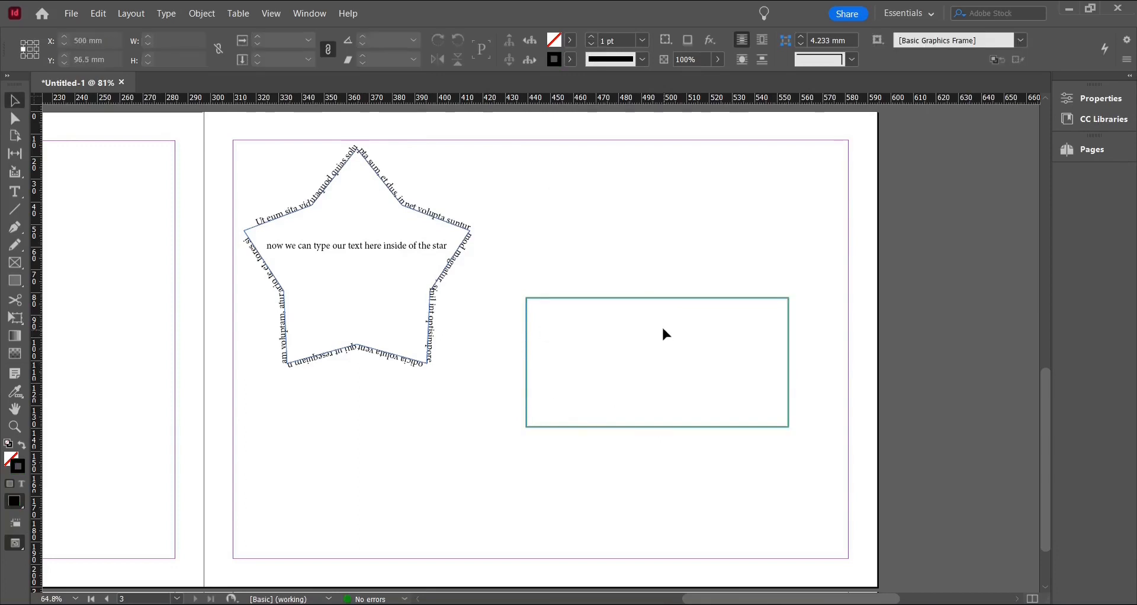
# - Fill the rectangle's outline with placeholder text along its path using the Type on a Path tool
pyautogui.click(13, 200)
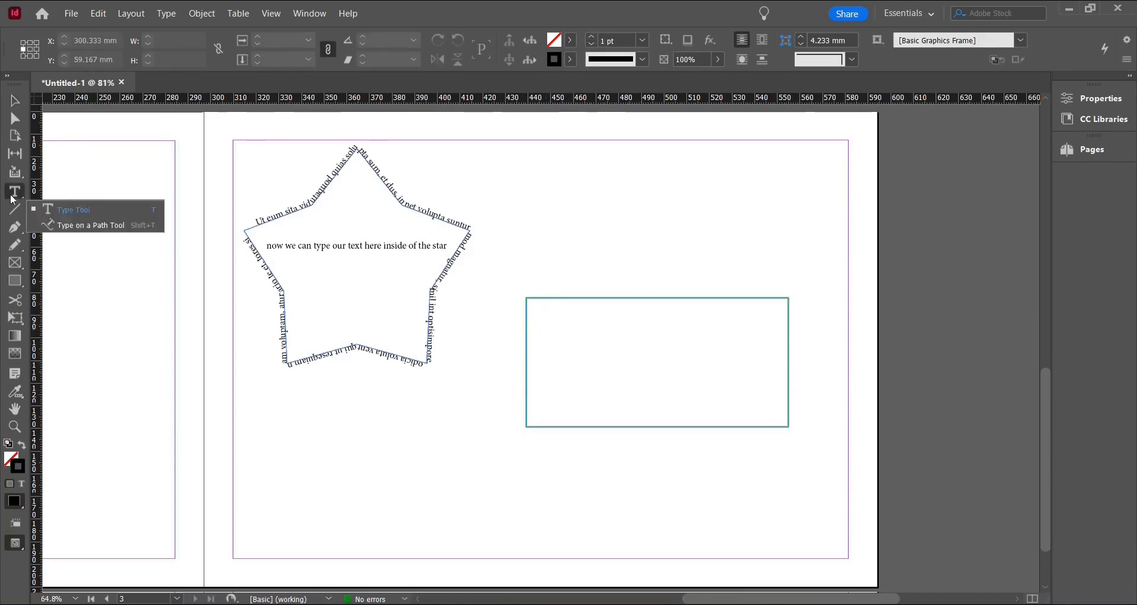
pyautogui.click(83, 225)
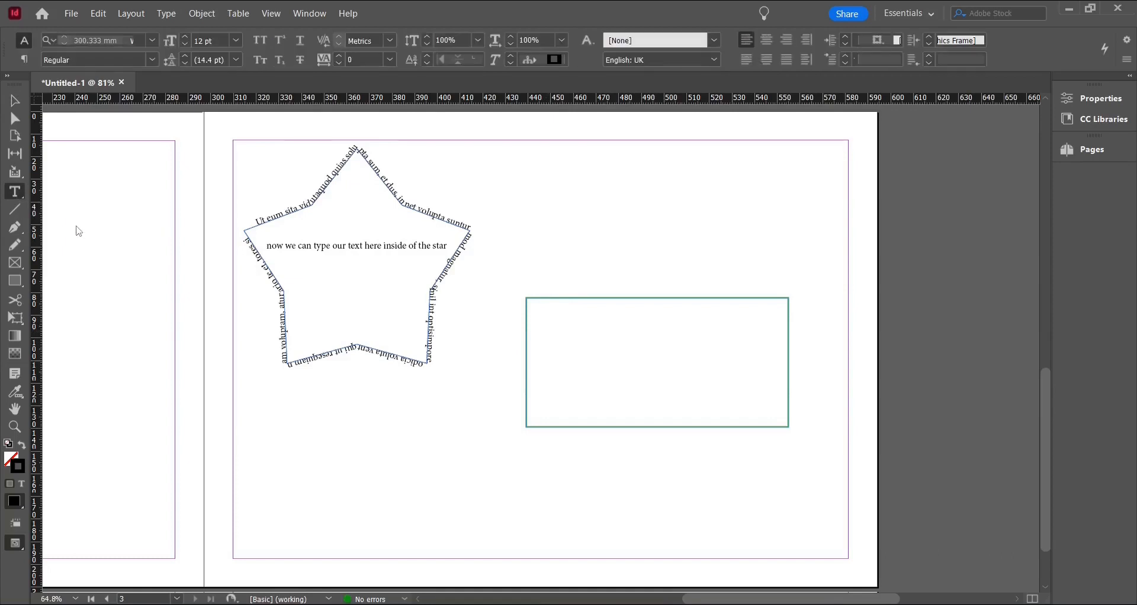
pyautogui.rightClick(537, 298)
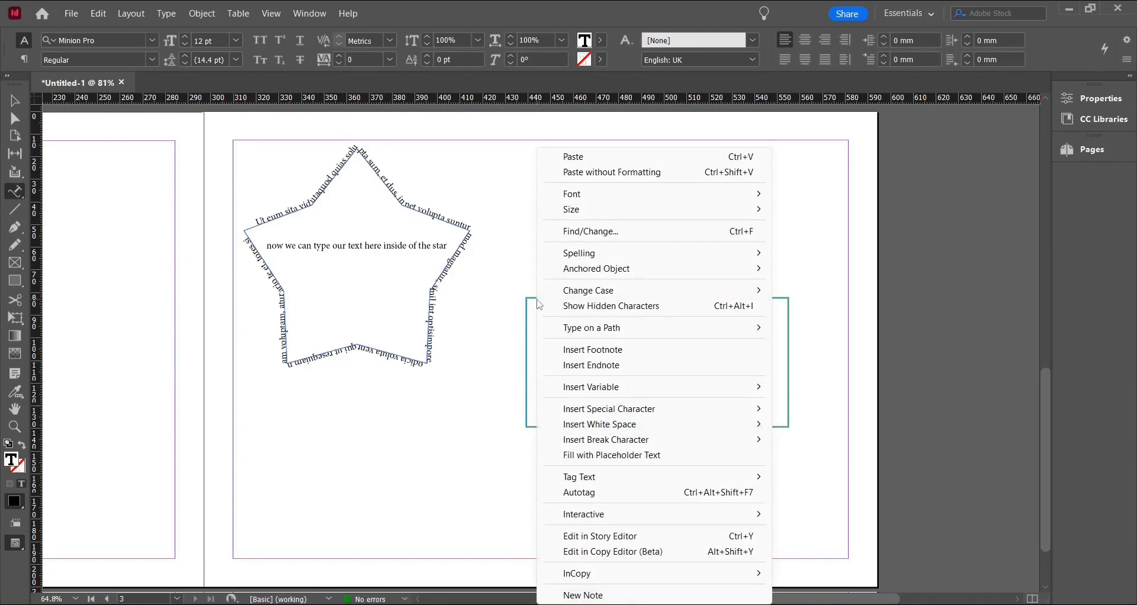
pyautogui.click(598, 456)
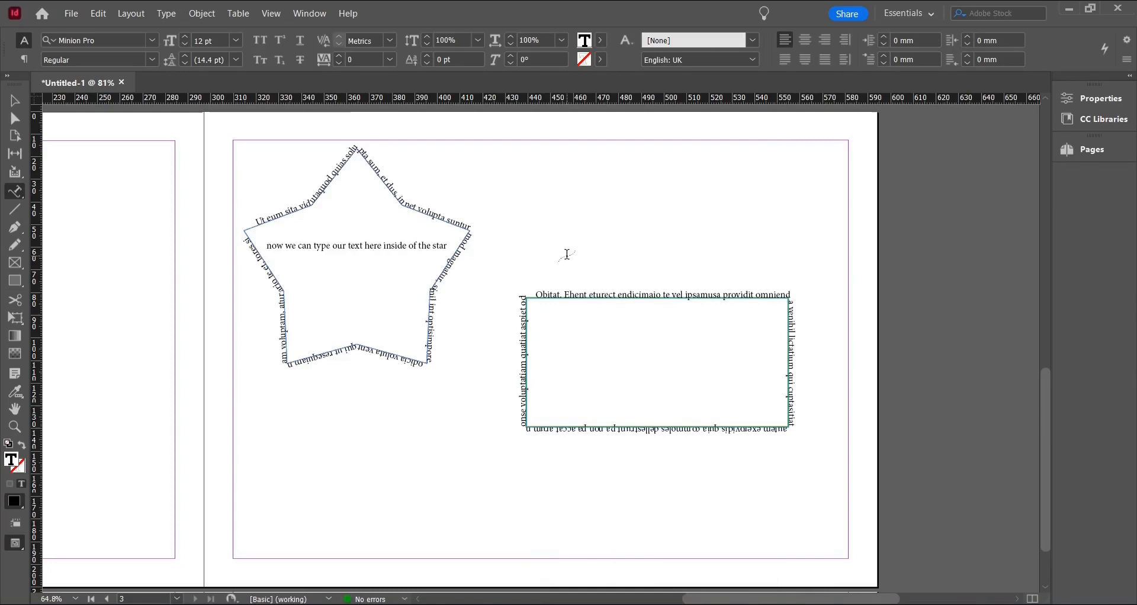
pyautogui.press('Escape')
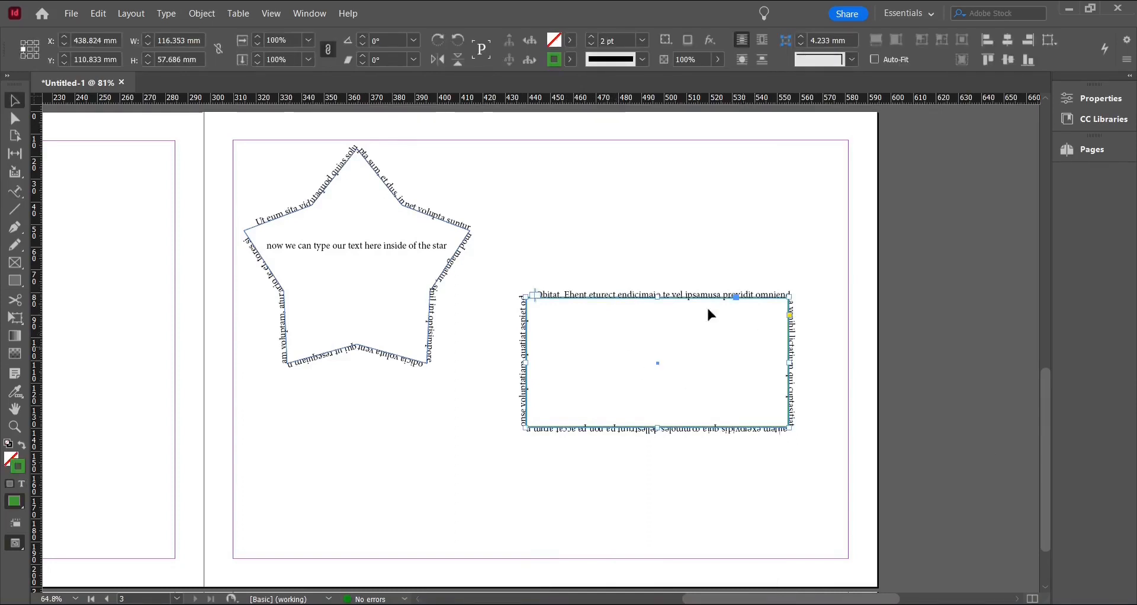
# - Fill the rectangle with the blue C=100 M=0 Y=0 K=0 swatch
pyautogui.click(570, 41)
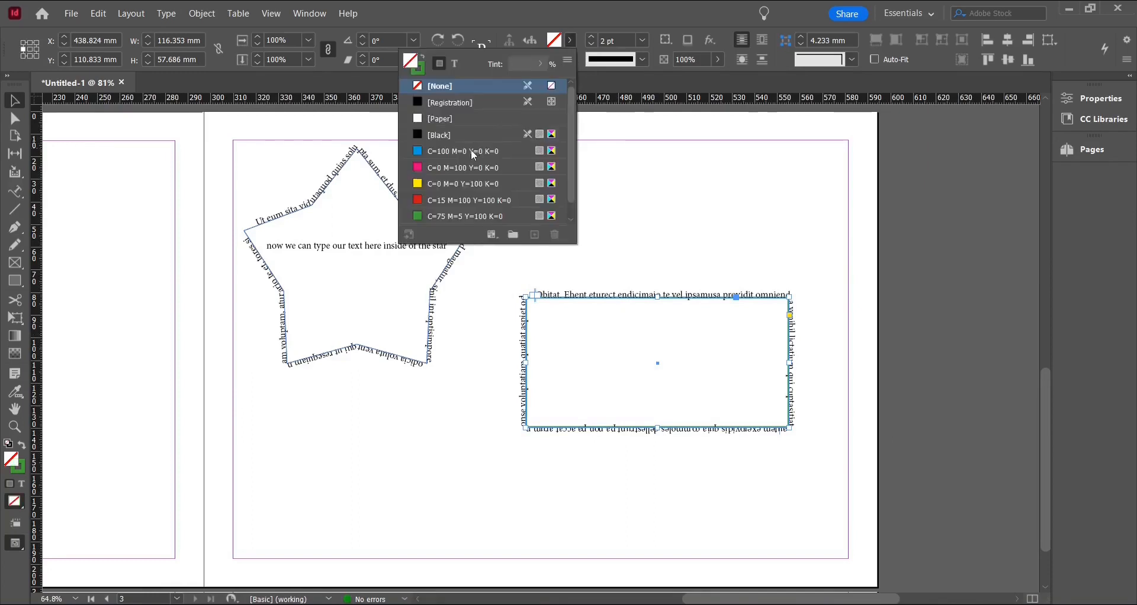
pyautogui.scroll(-1, 472, 153)
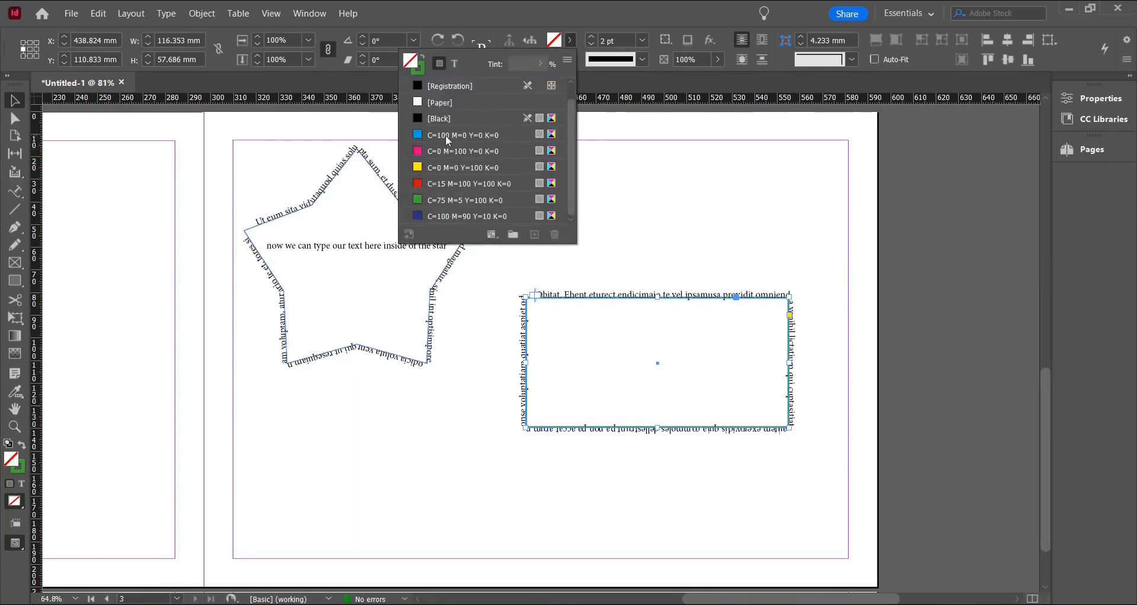
pyautogui.click(447, 136)
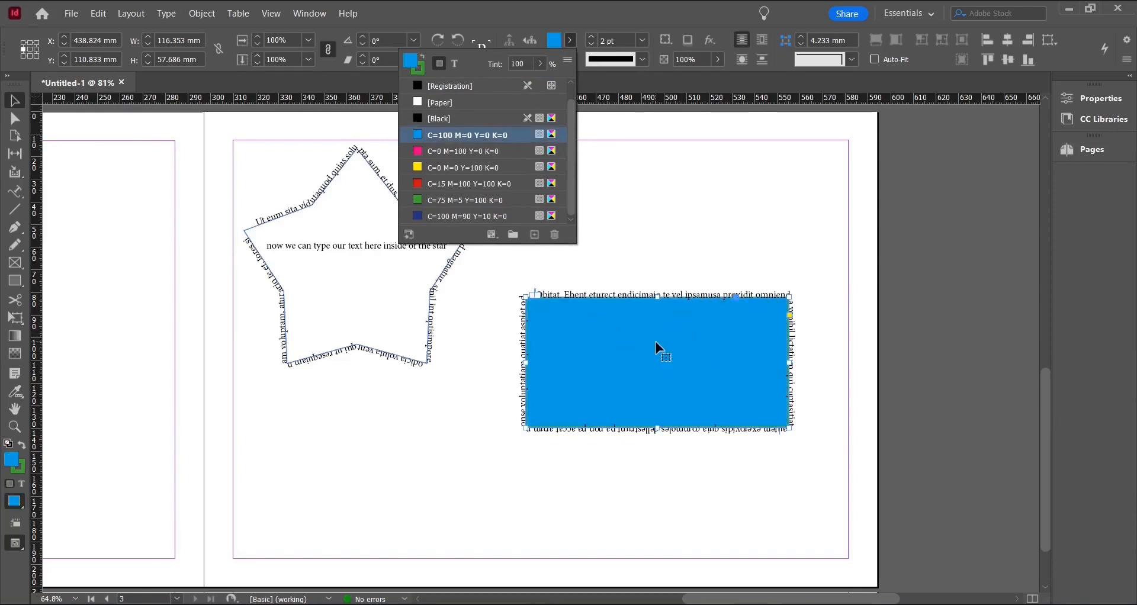
pyautogui.click(610, 388)
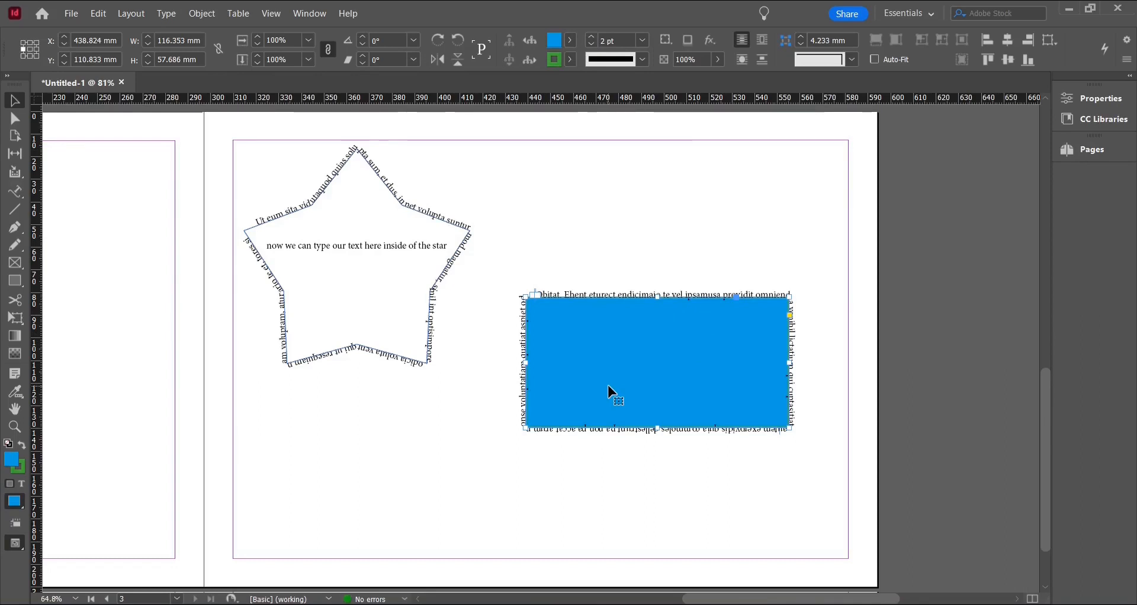
# - Duplicate the rectangle's path text at the start of its path and flow the overset text inside the blue rectangle
pyautogui.press('t')
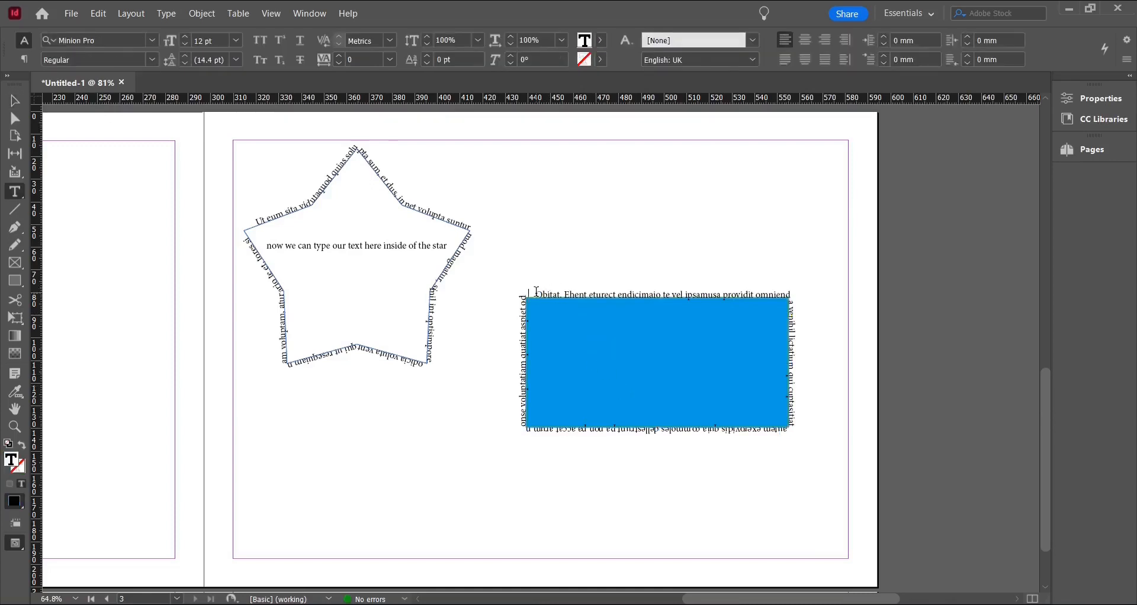
pyautogui.tripleClick(536, 292)
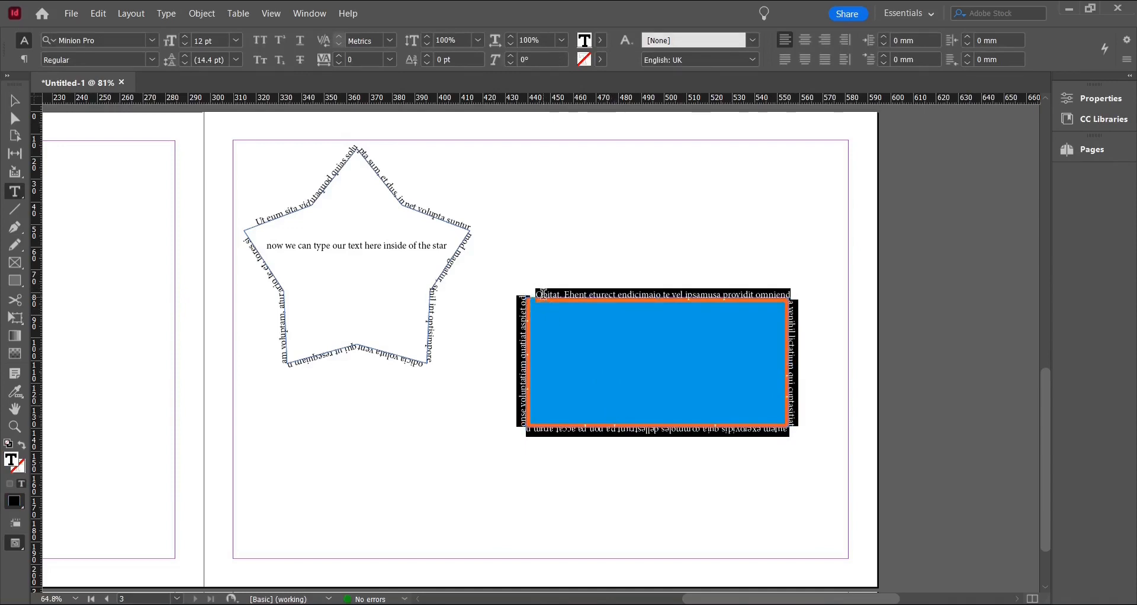
pyautogui.click(528, 294)
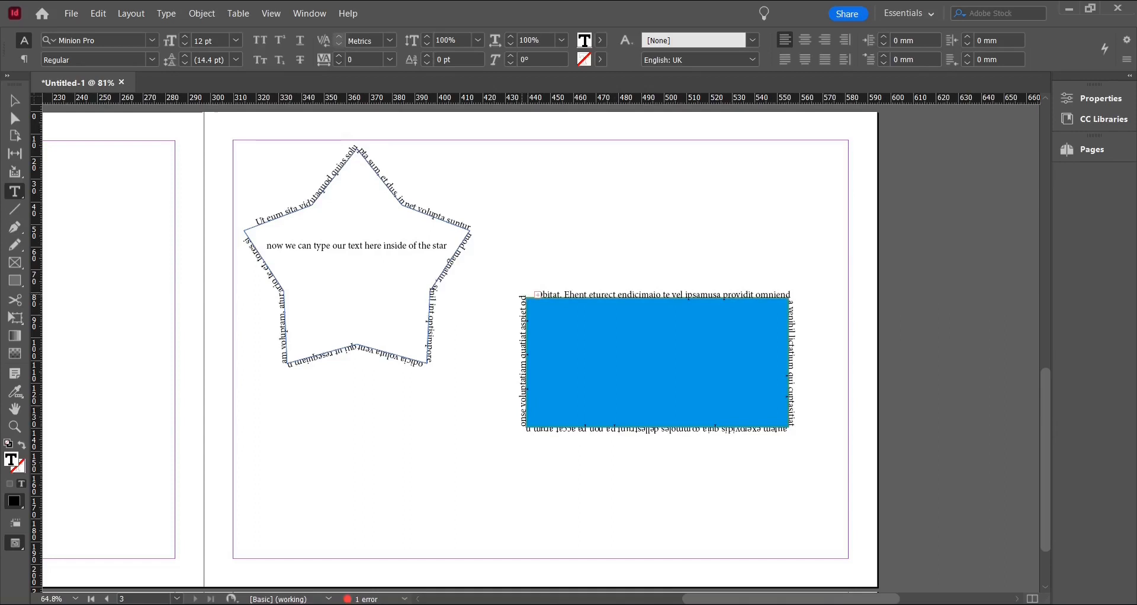
pyautogui.press('Escape')
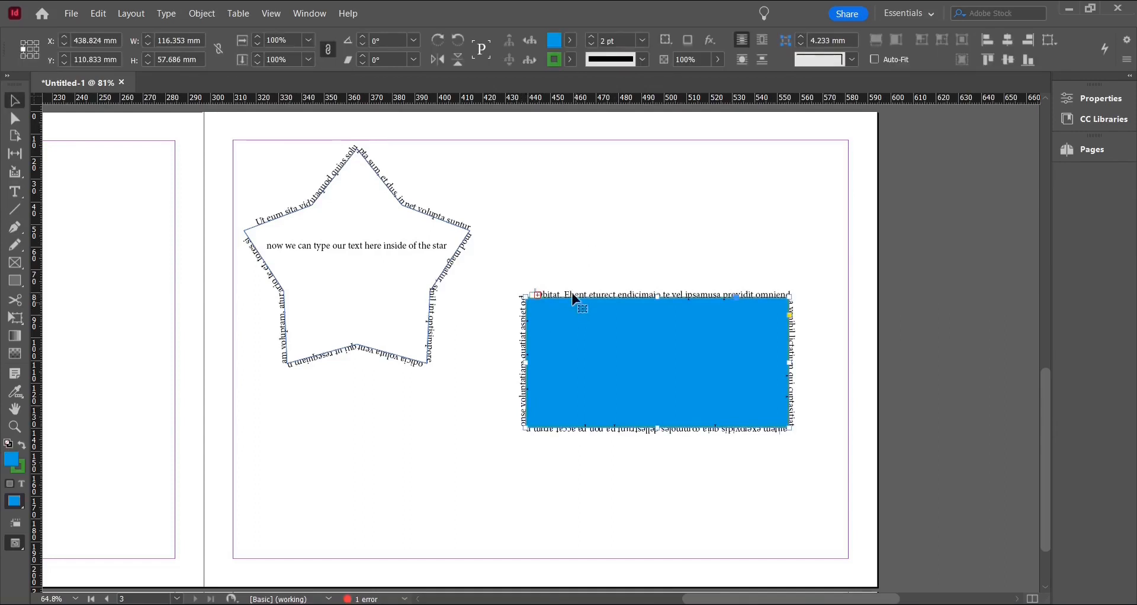
pyautogui.click(540, 296)
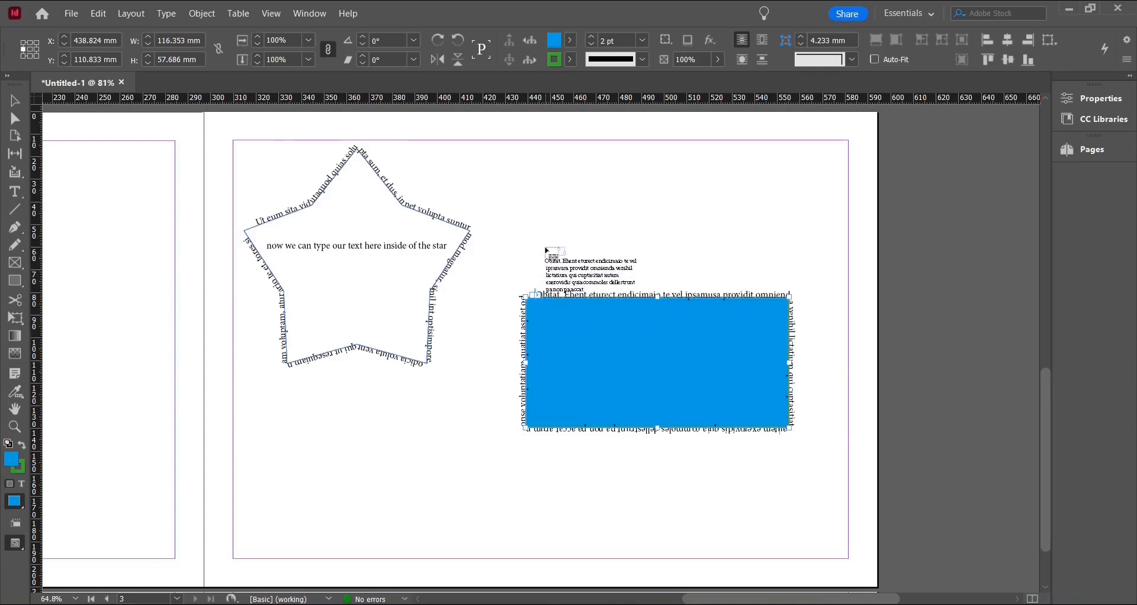
pyautogui.click(540, 314)
pyautogui.click(543, 321)
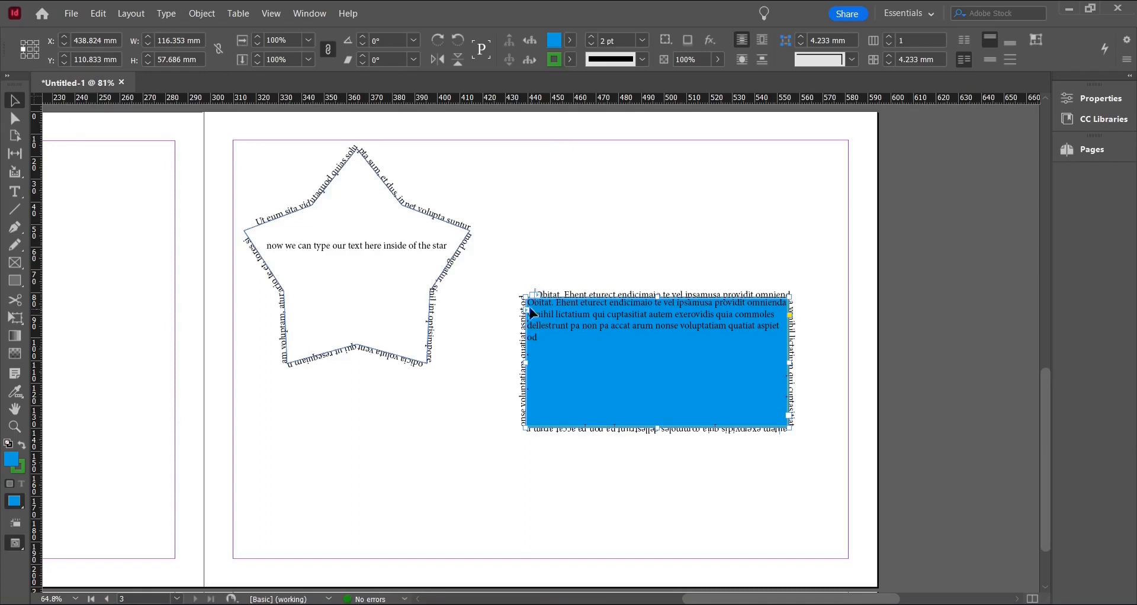
# - Centre-align the text inside the blue rectangle and lower it by two lines
pyautogui.doubleClick(533, 314)
pyautogui.click(730, 321)
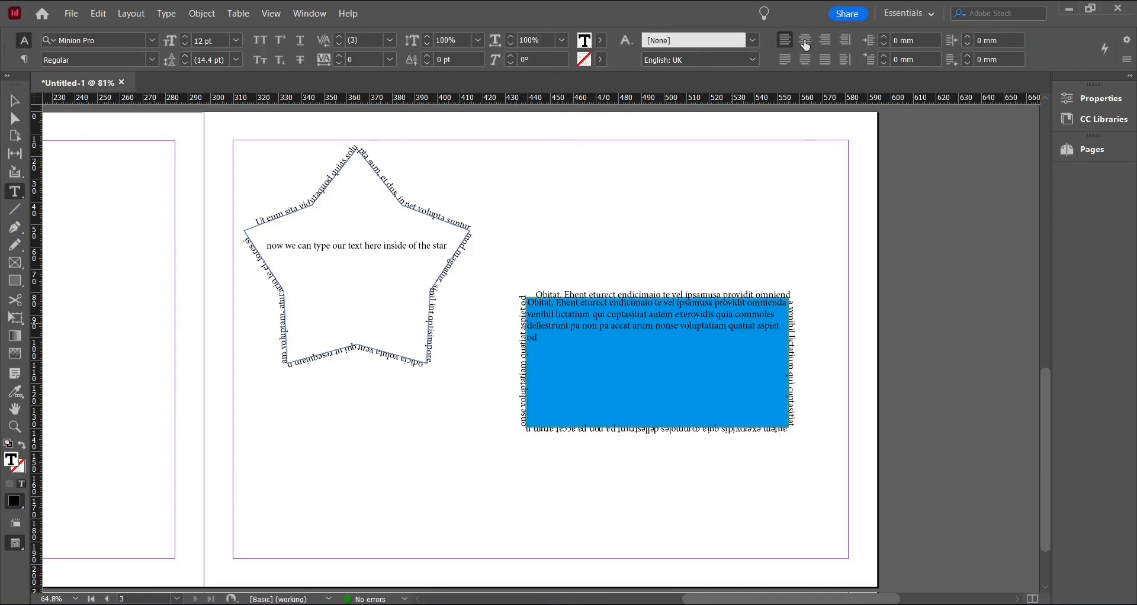
pyautogui.click(805, 46)
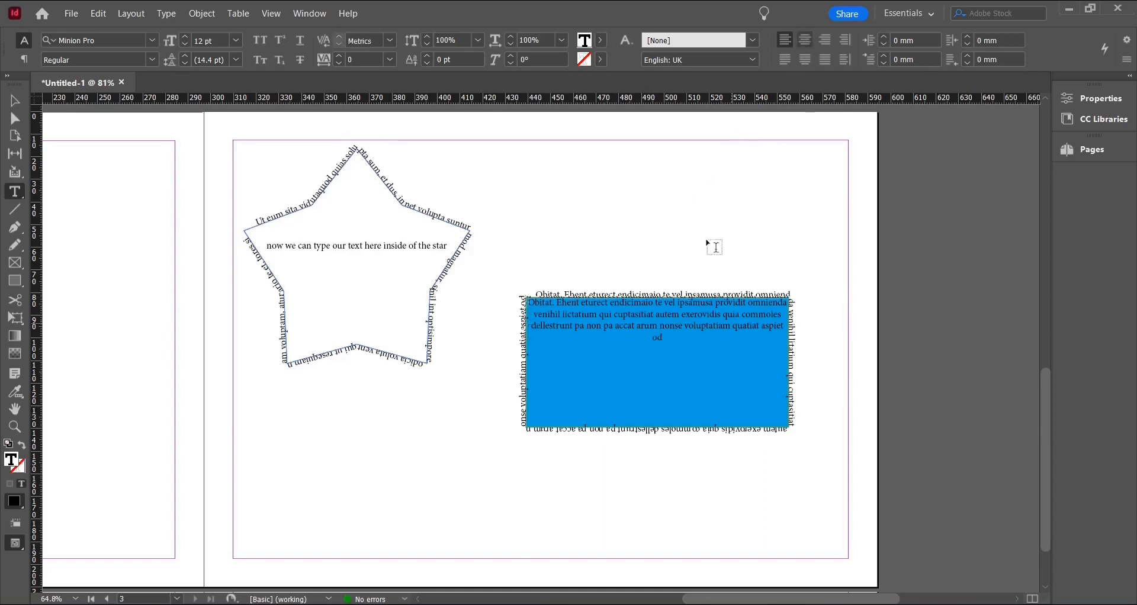
pyautogui.press('Escape')
pyautogui.click(611, 462)
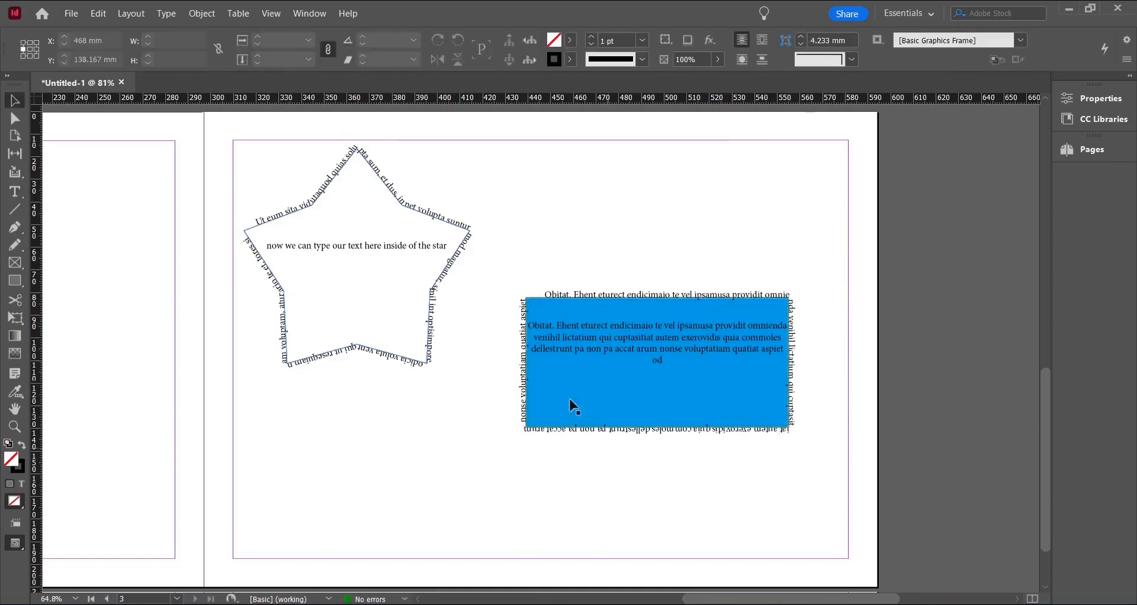
# - Show the text threads to display how the rectangle's path text links to the text inside it
pyautogui.press('t')
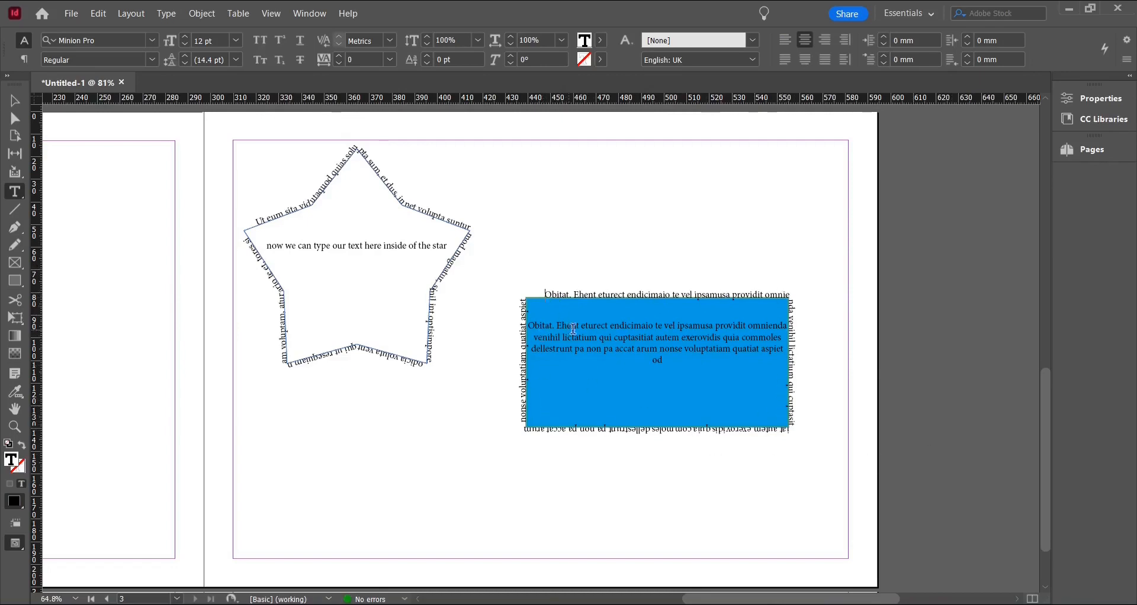
pyautogui.press('Escape')
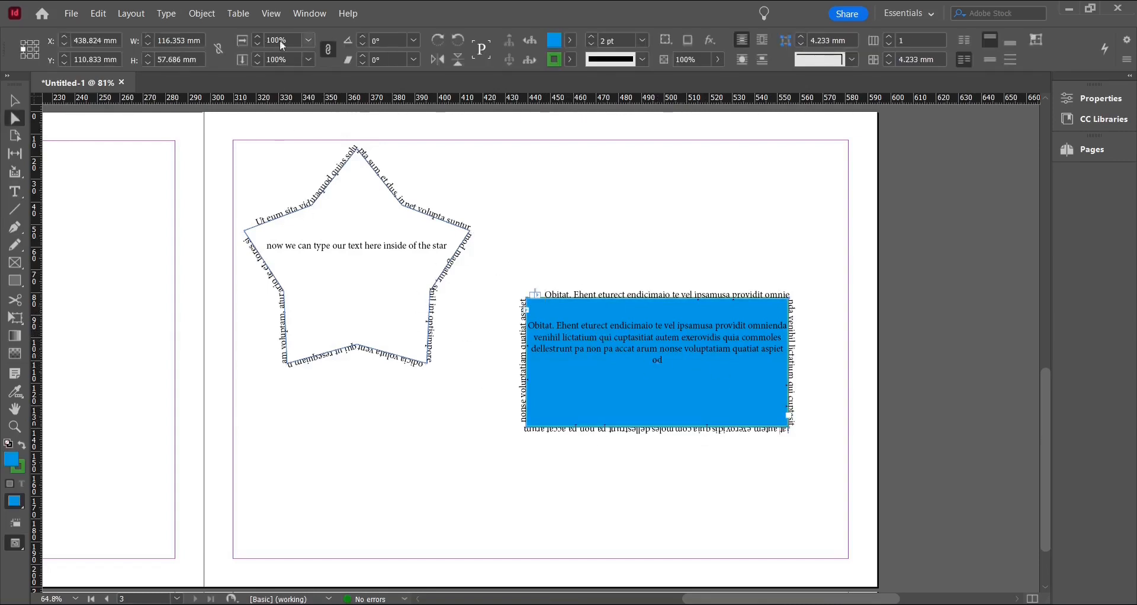
pyautogui.click(271, 14)
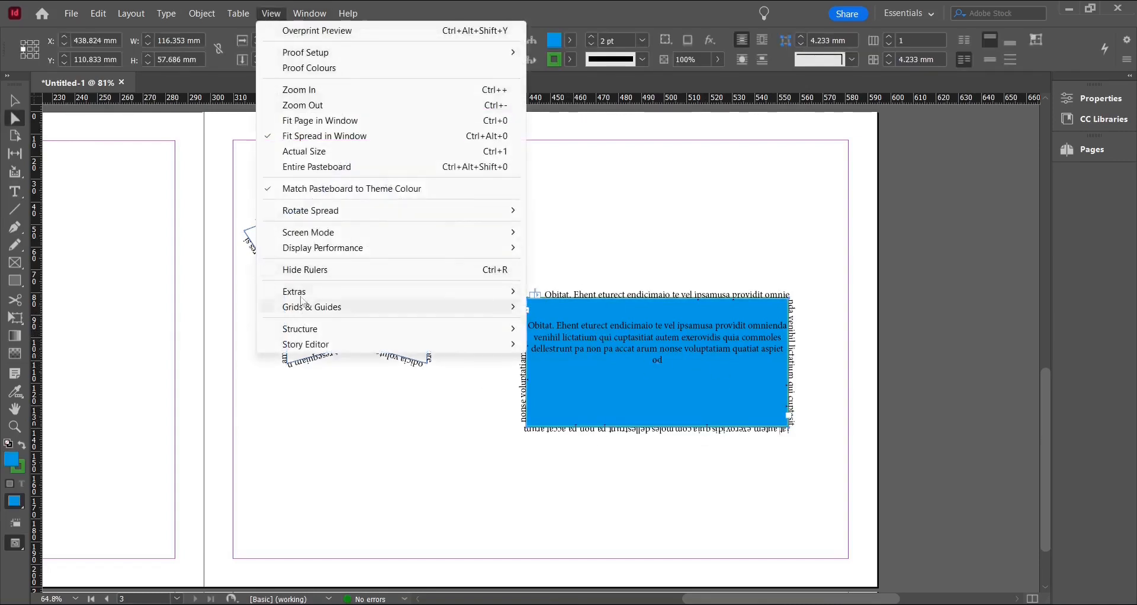
pyautogui.moveTo(303, 298)
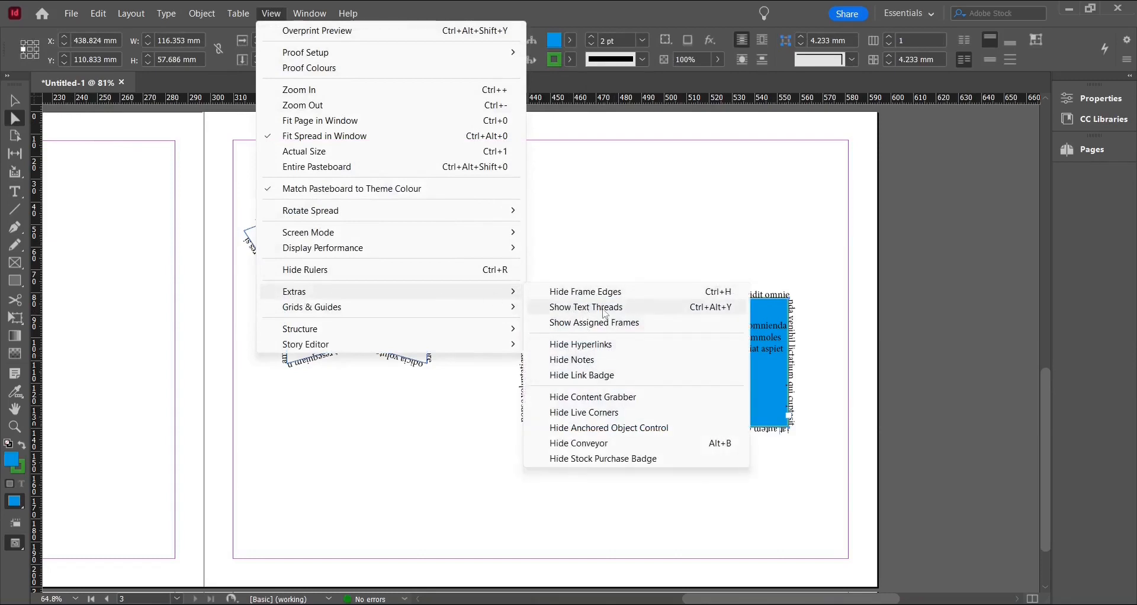
pyautogui.click(605, 314)
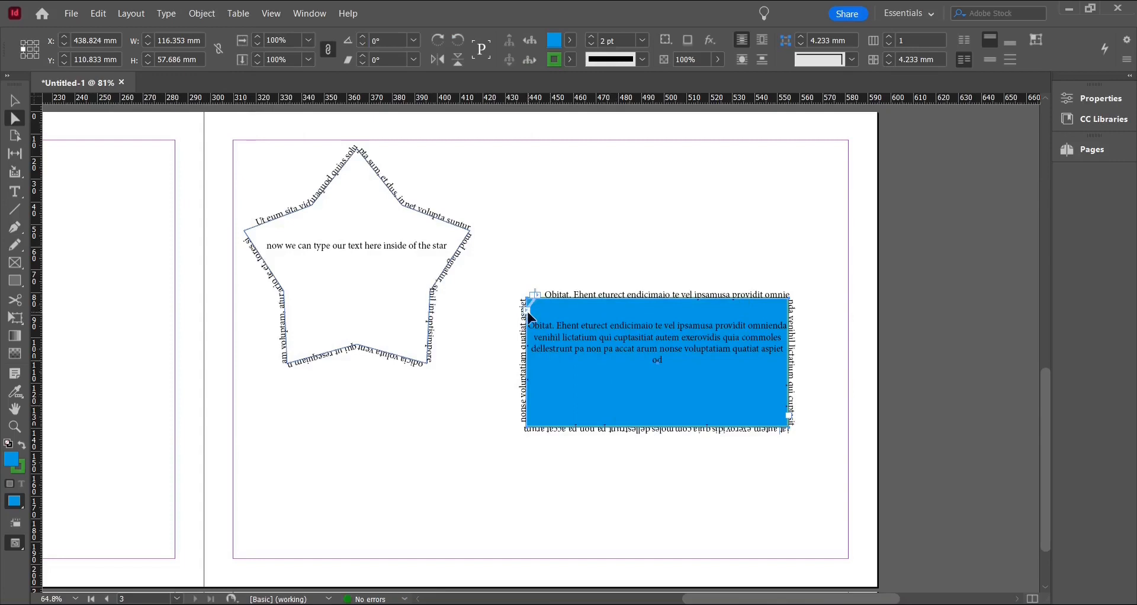
pyautogui.scroll(4, 535, 318)
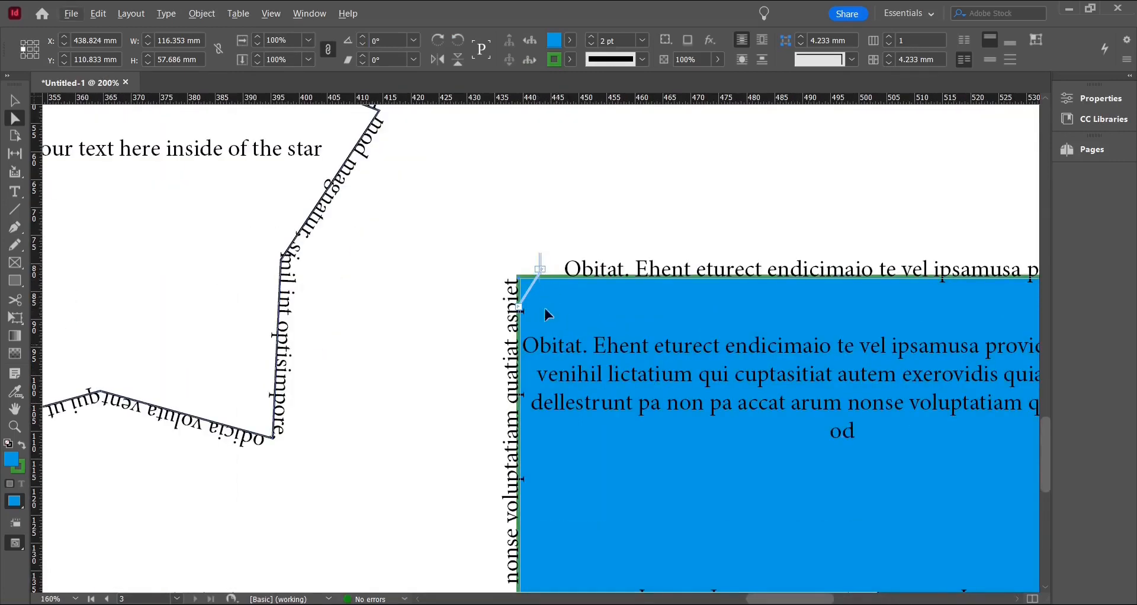
# - Draw a text frame about 122 mm wide near the middle of the blank page beside the star
pyautogui.hotkey('ctrl', '0')
pyautogui.moveTo(794, 599); pyautogui.dragTo(629, 576)
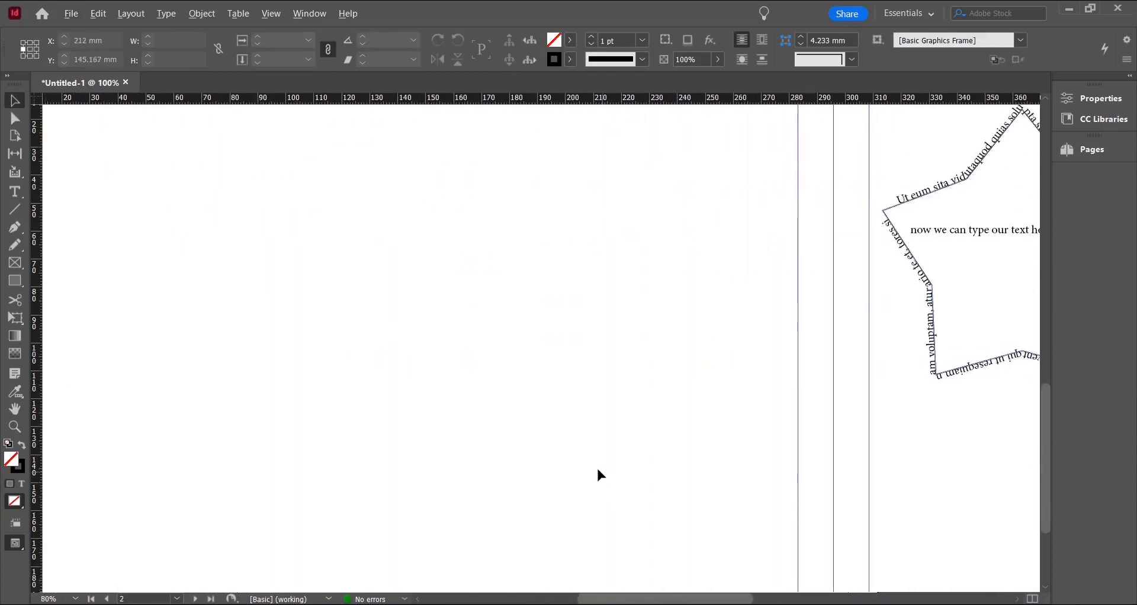
pyautogui.scroll(-1, 580, 508)
pyautogui.scroll(1, 581, 509)
pyautogui.hotkey('ctrl', '-')
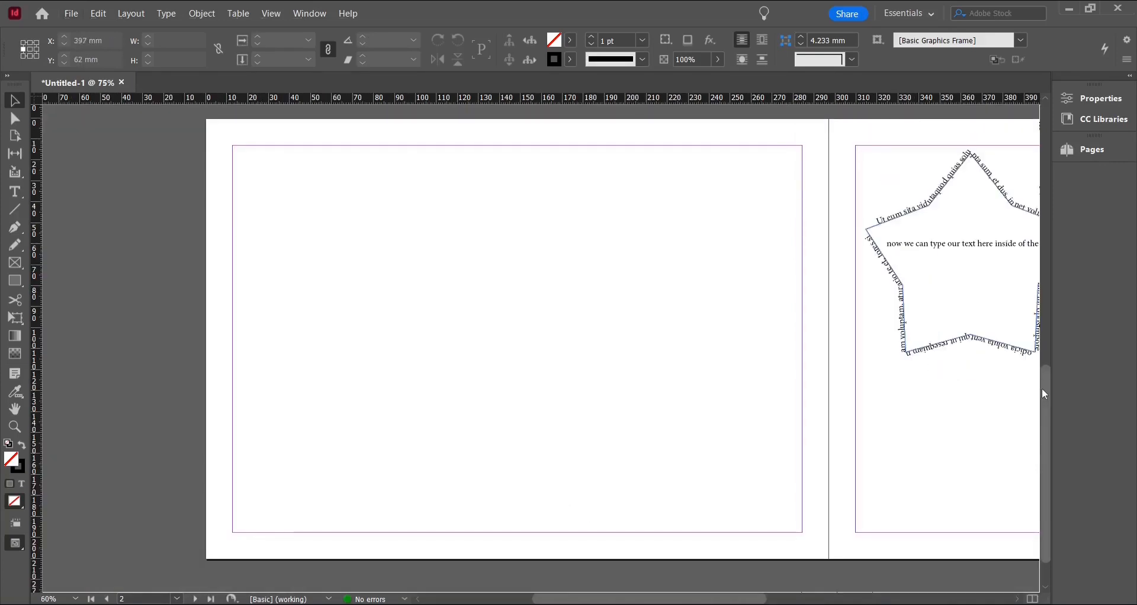
pyautogui.click(20, 190)
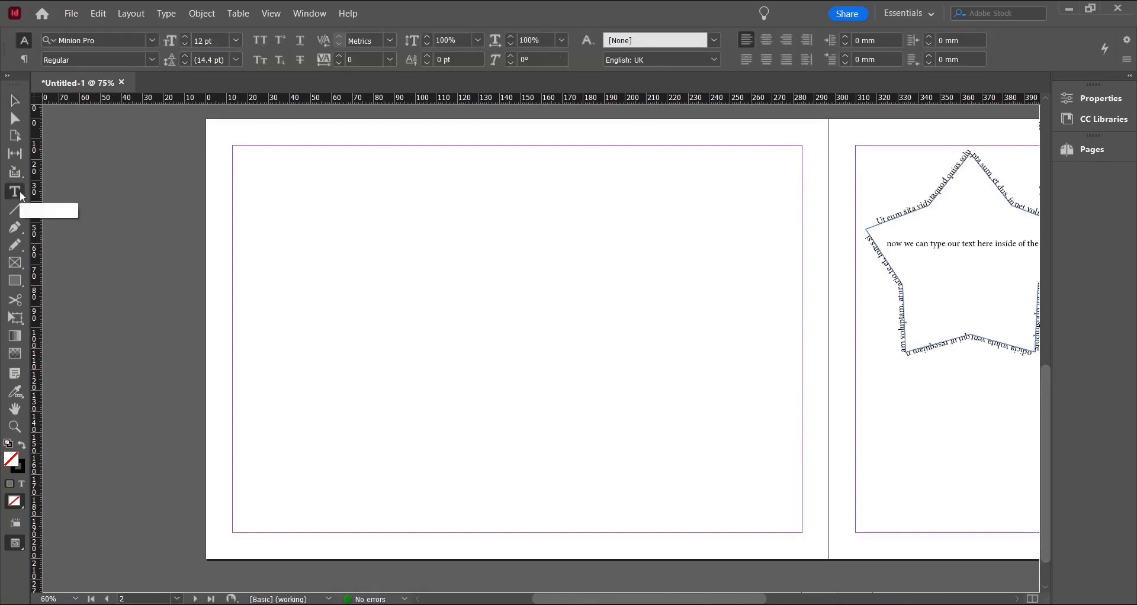
pyautogui.moveTo(354, 225); pyautogui.dragTo(610, 367)
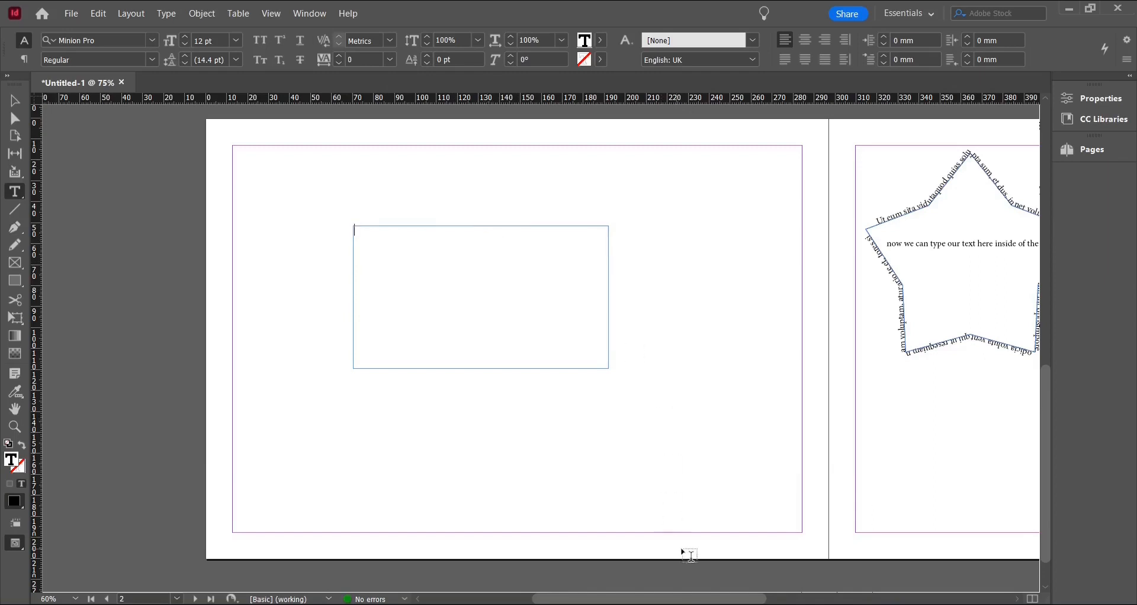
# - Switch to the browser's Blind Text Generator and choose Werther as the dummy text
pyautogui.click(699, 604)
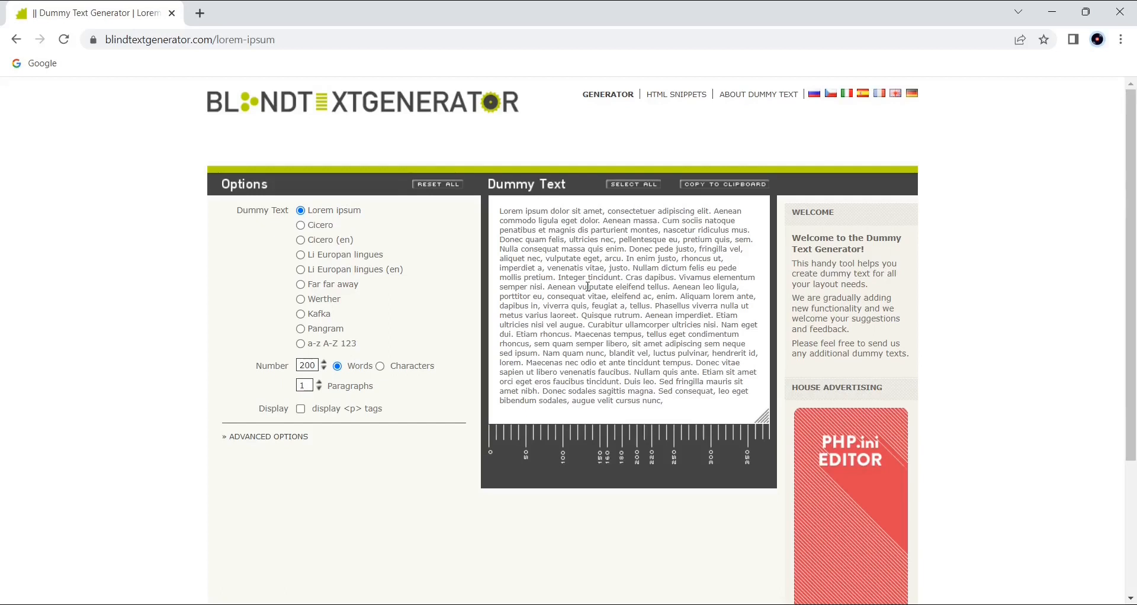
pyautogui.click(83, 41)
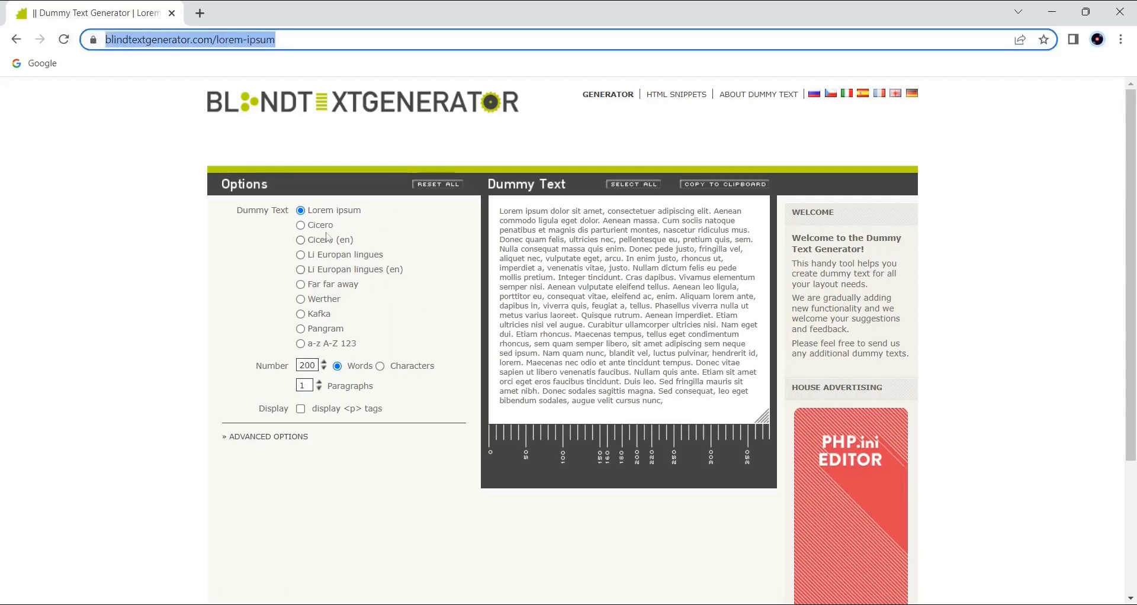
pyautogui.click(302, 229)
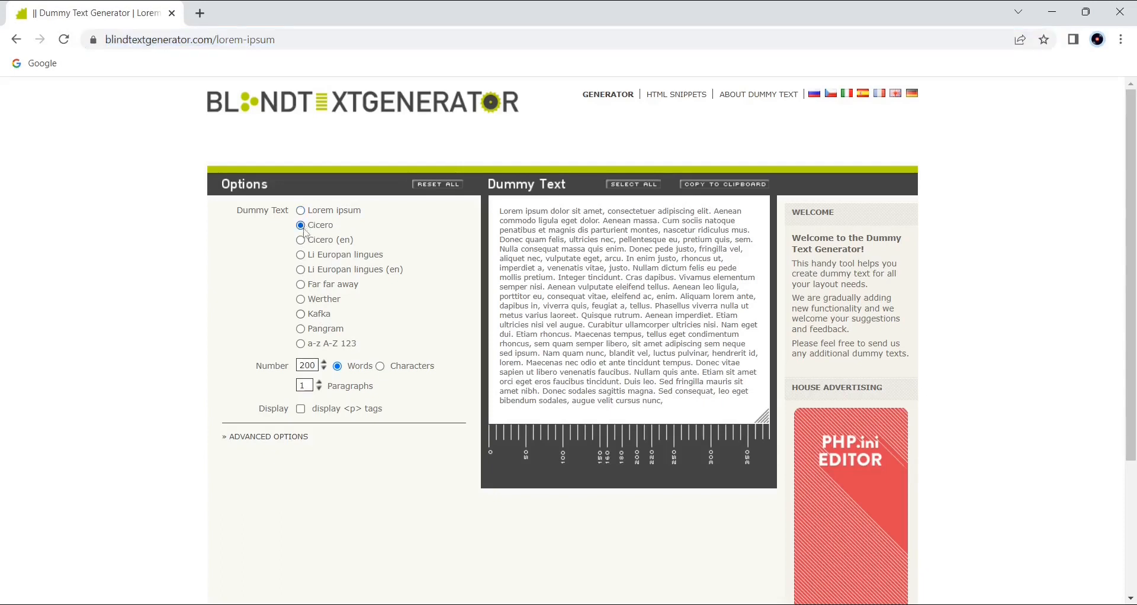
pyautogui.click(302, 241)
pyautogui.click(303, 256)
pyautogui.click(301, 270)
pyautogui.click(300, 315)
pyautogui.click(300, 300)
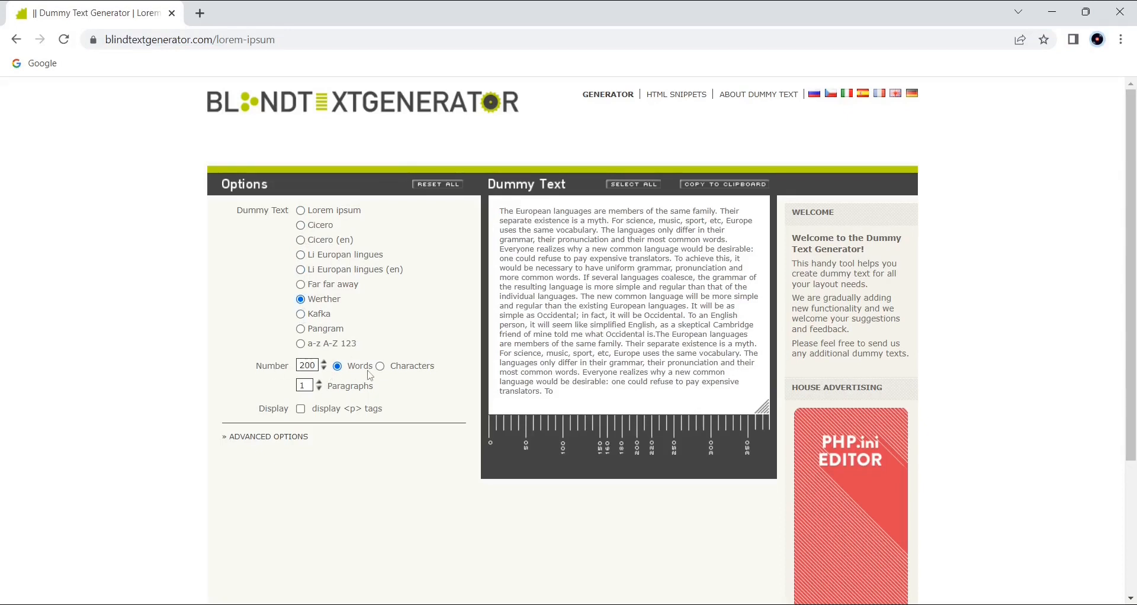
# - Set the dummy text to 100 words in 3 paragraphs
pyautogui.click(320, 382)
pyautogui.click(319, 383)
pyautogui.click(320, 383)
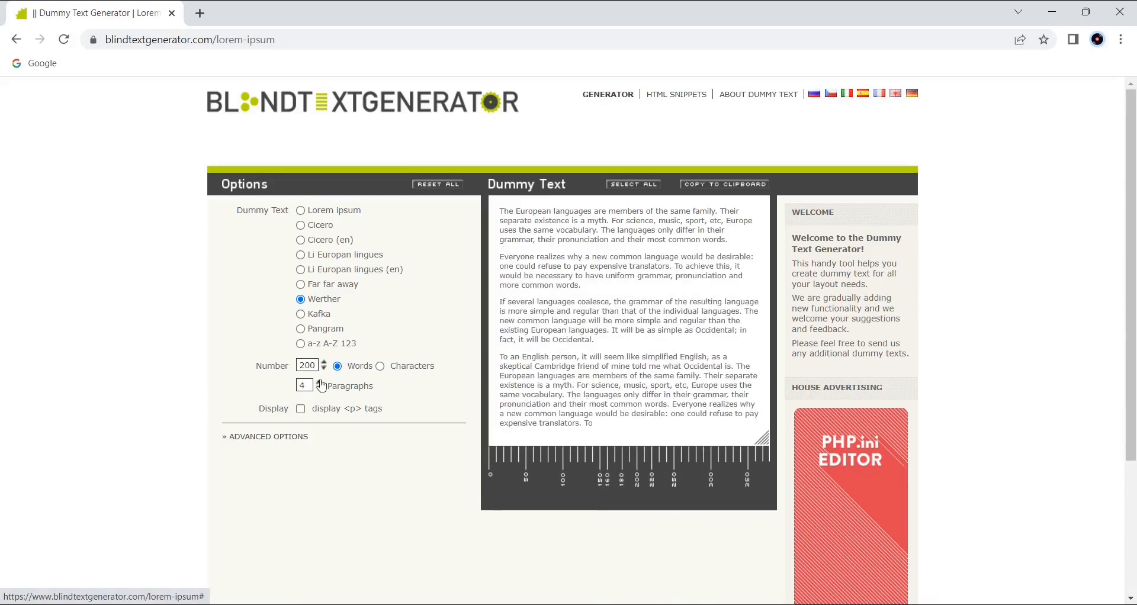
pyautogui.doubleClick(312, 365)
pyautogui.write('100')
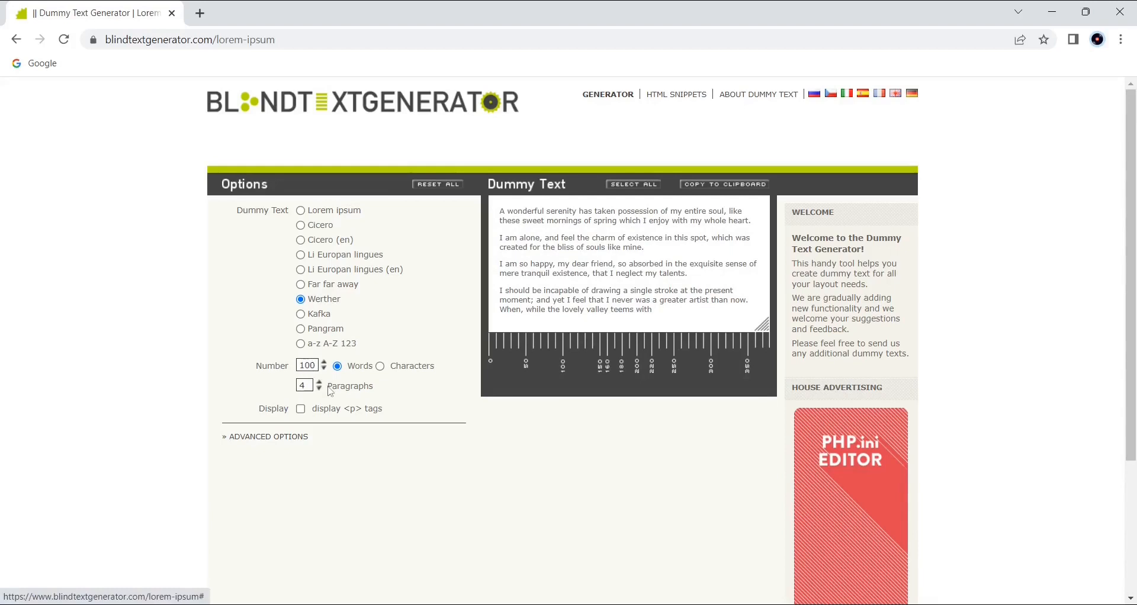
pyautogui.click(319, 389)
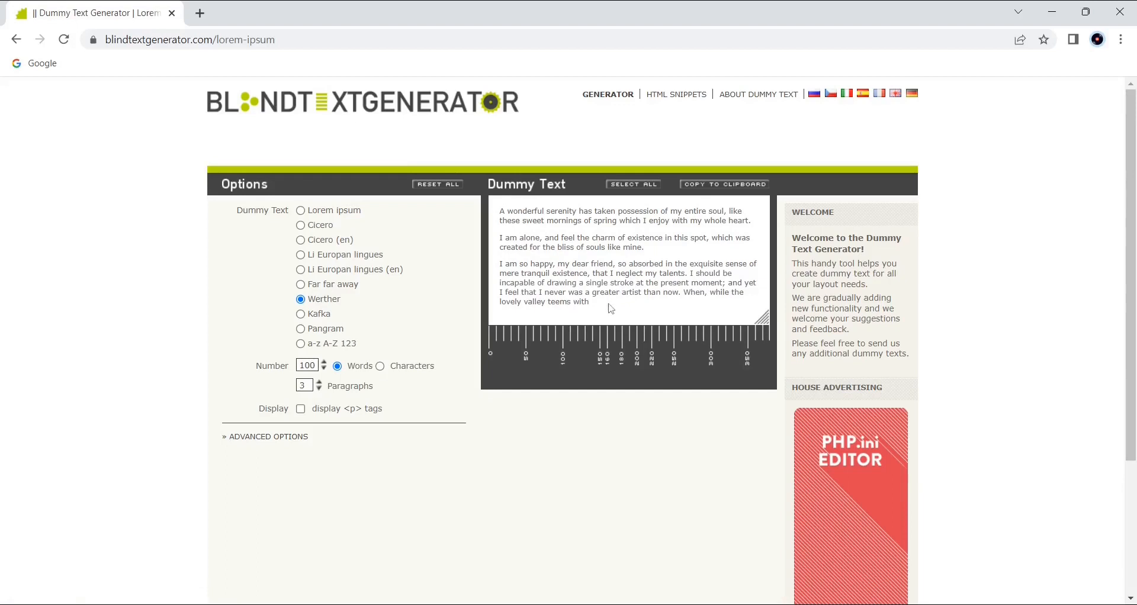
# - Copy the generated dummy text, switch back to InDesign and paste it into the empty text frame
pyautogui.moveTo(609, 307); pyautogui.dragTo(492, 212)
pyautogui.hotkey('ctrl', 'c')
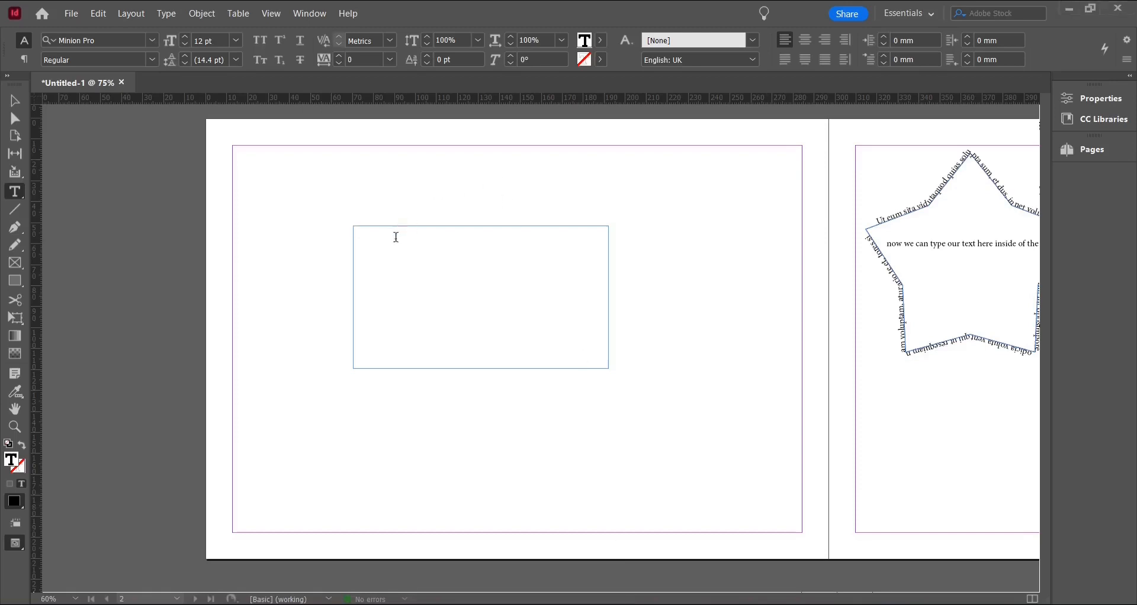
pyautogui.click(393, 245)
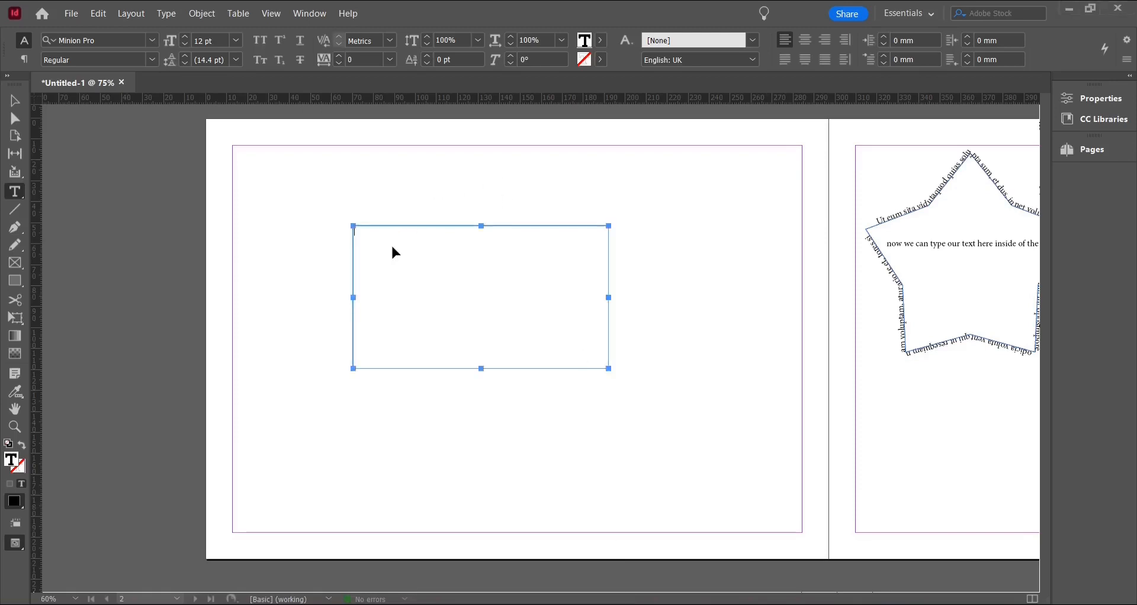
pyautogui.hotkey('ctrl', 'v')
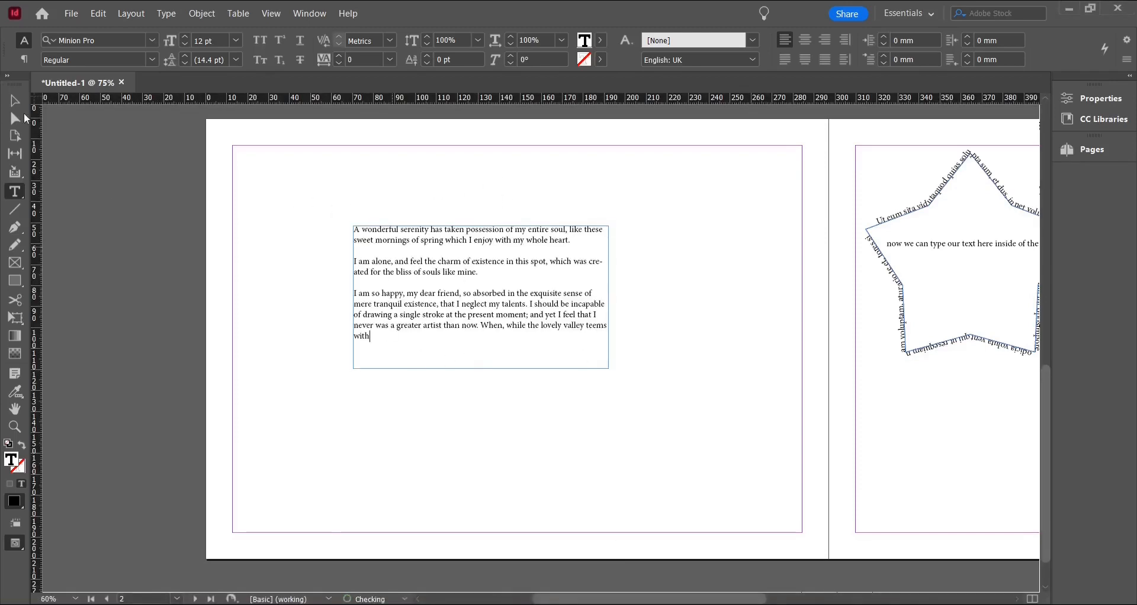
# - Shorten the text frame to 55.5 mm high and move it to X 77.5 mm, Y 86.75 mm
pyautogui.click(10, 100)
pyautogui.moveTo(481, 368); pyautogui.dragTo(495, 343)
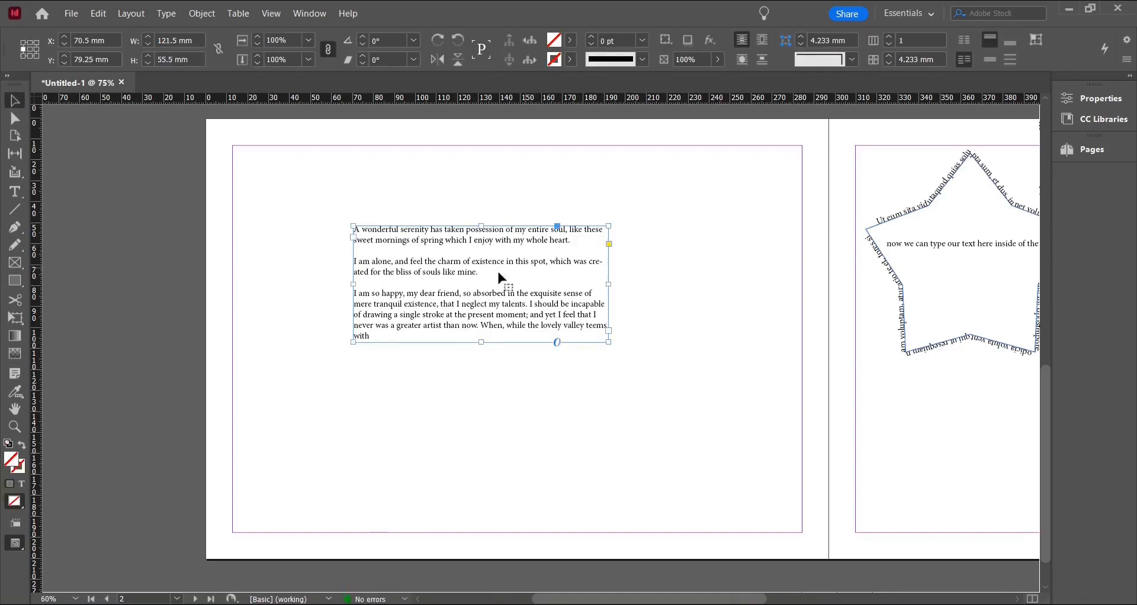
pyautogui.moveTo(471, 287); pyautogui.dragTo(479, 306)
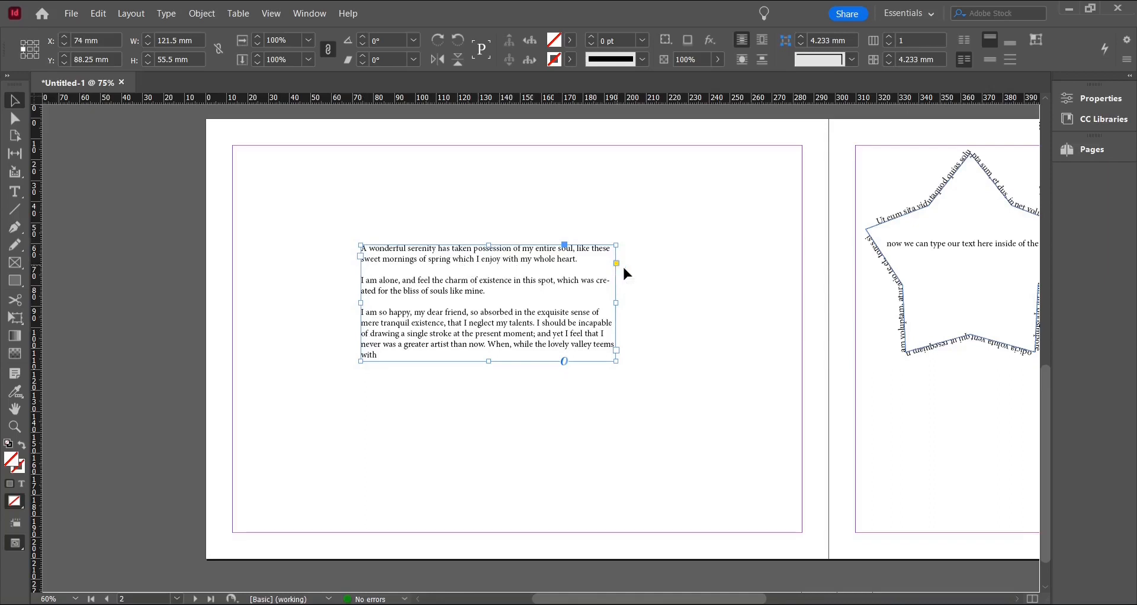
pyautogui.scroll(1, 622, 265)
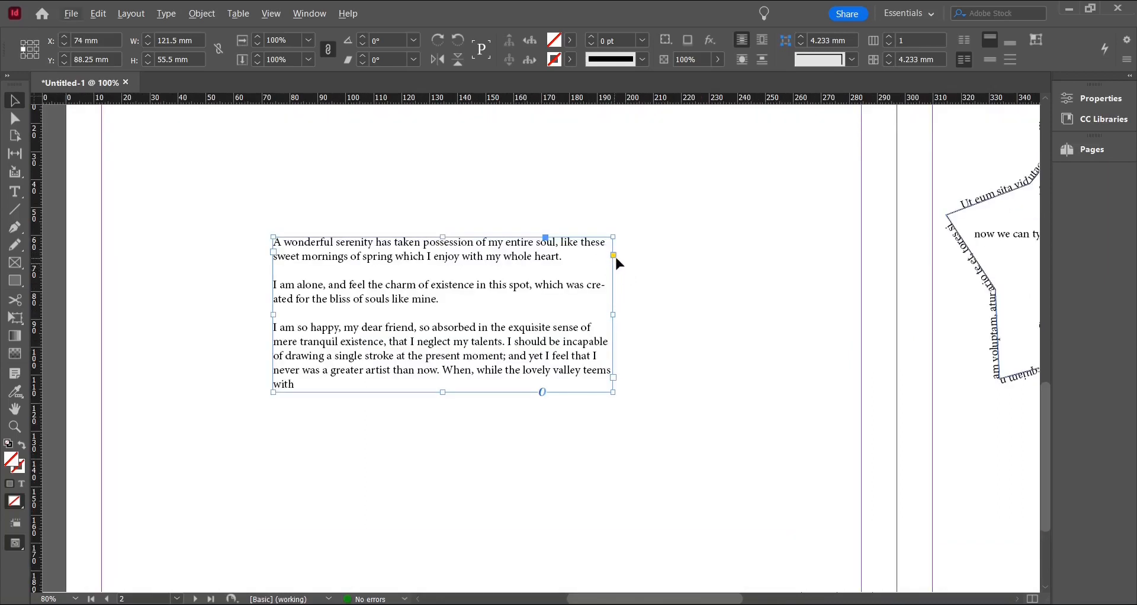
pyautogui.moveTo(614, 255); pyautogui.dragTo(623, 250)
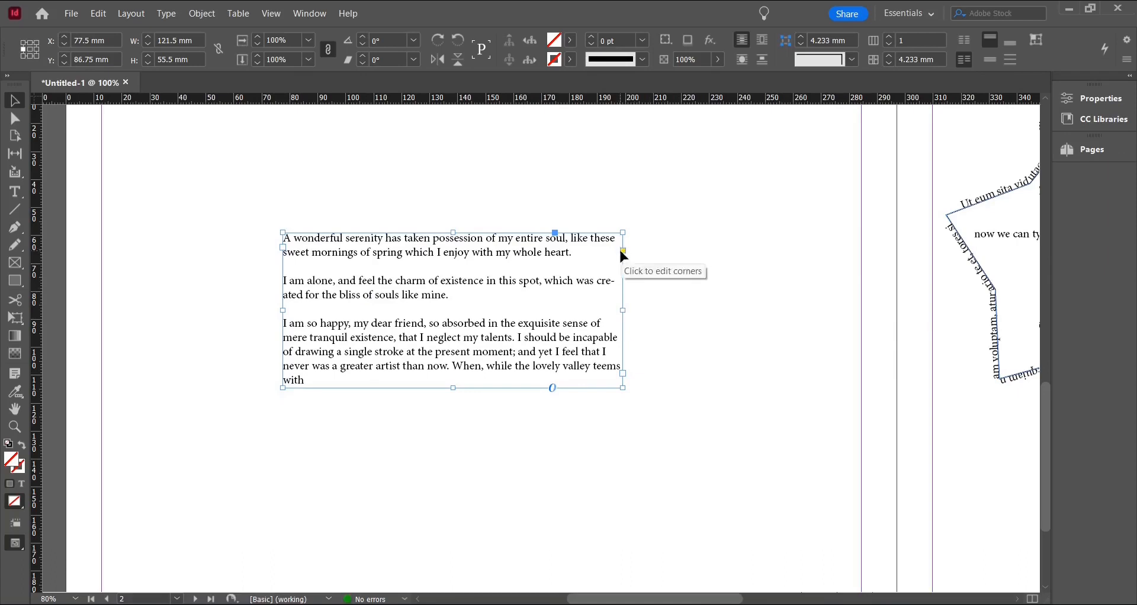
# - Round all four corners of the text frame to 27.75 mm and extend the frame's height to 64.5 mm
pyautogui.click(622, 252)
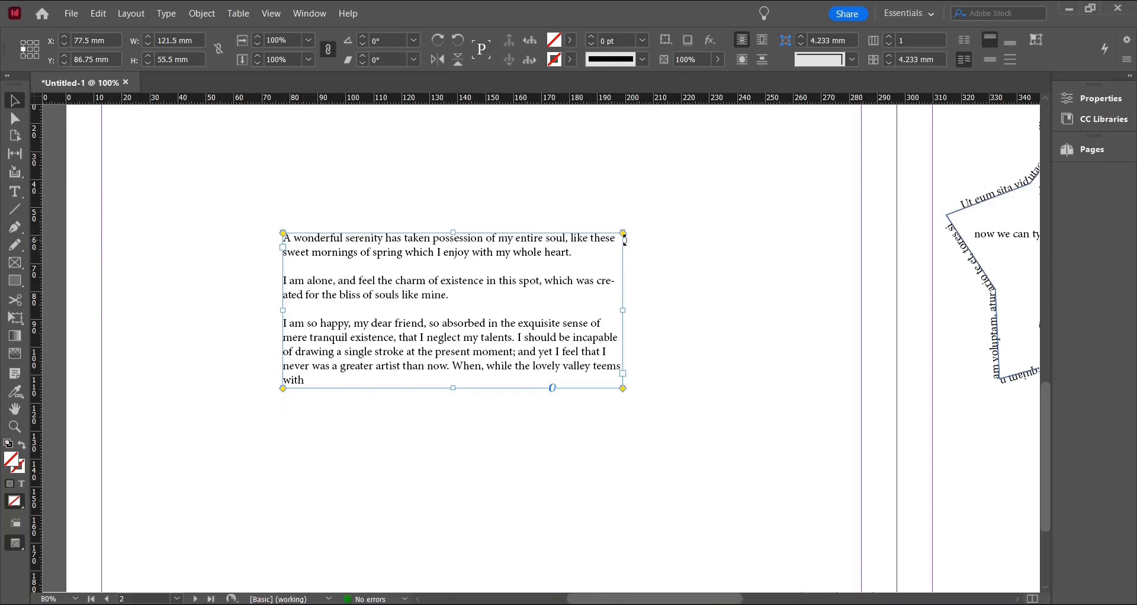
pyautogui.moveTo(623, 233); pyautogui.dragTo(513, 237)
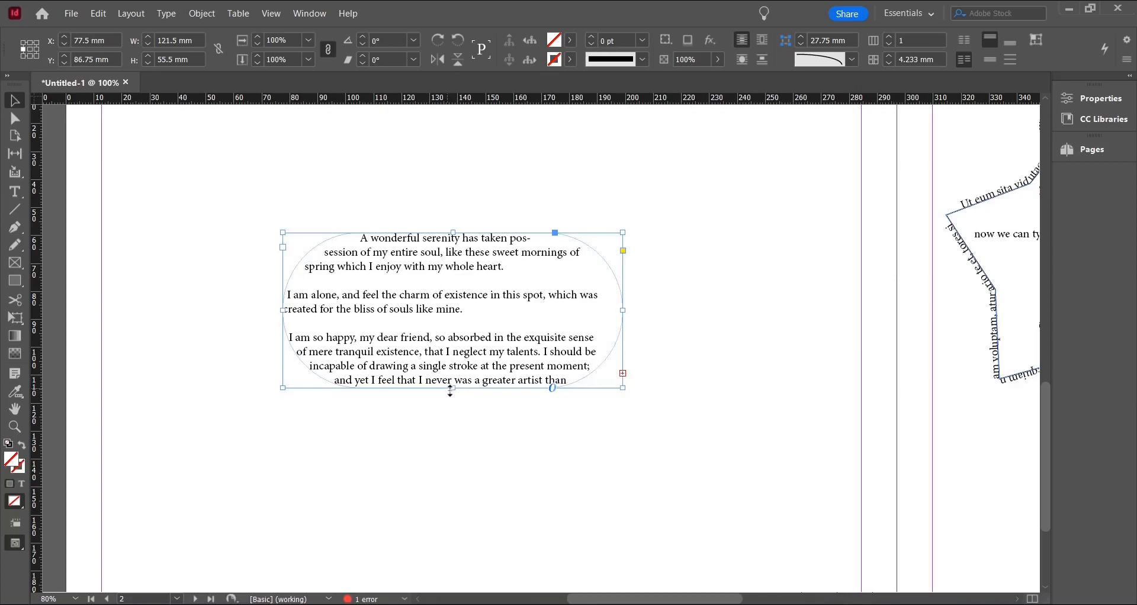
pyautogui.moveTo(451, 388); pyautogui.dragTo(454, 412)
pyautogui.moveTo(455, 421); pyautogui.dragTo(455, 412)
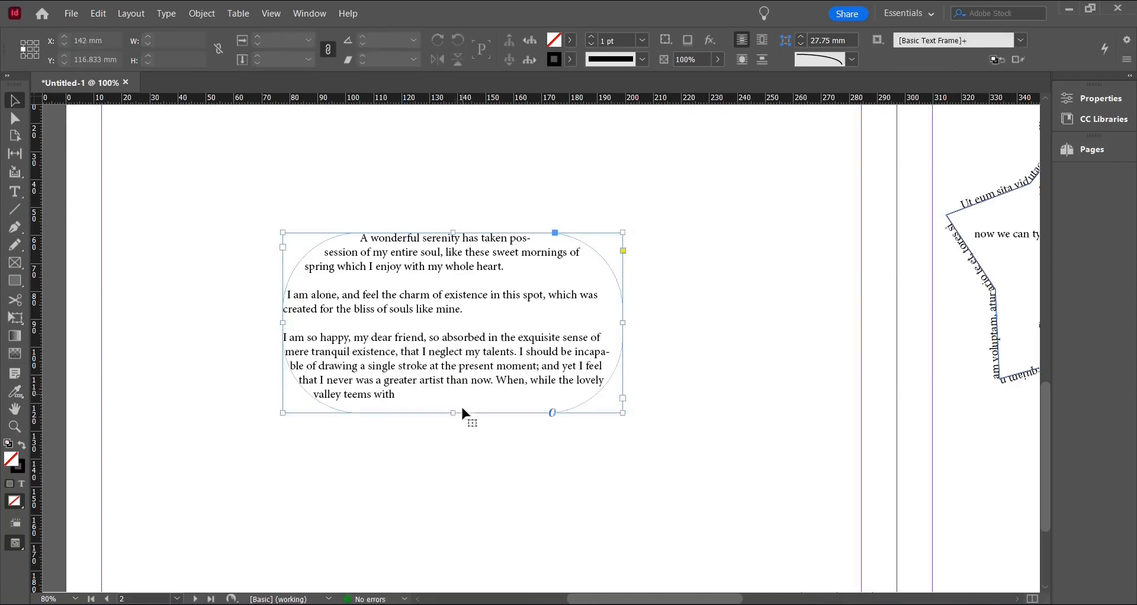
pyautogui.click(605, 503)
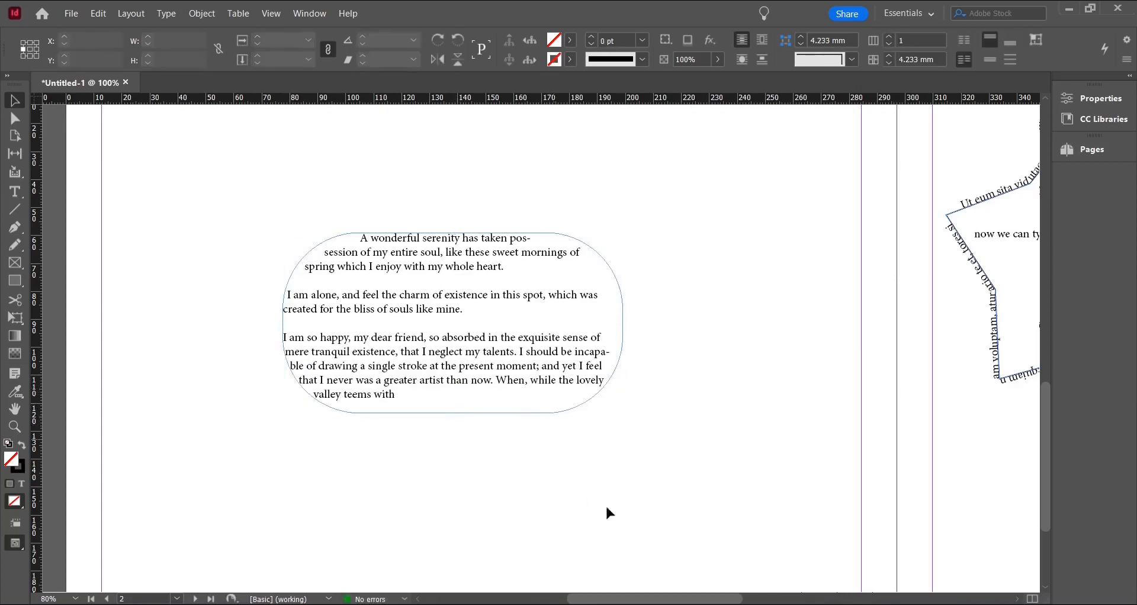
pyautogui.click(488, 346)
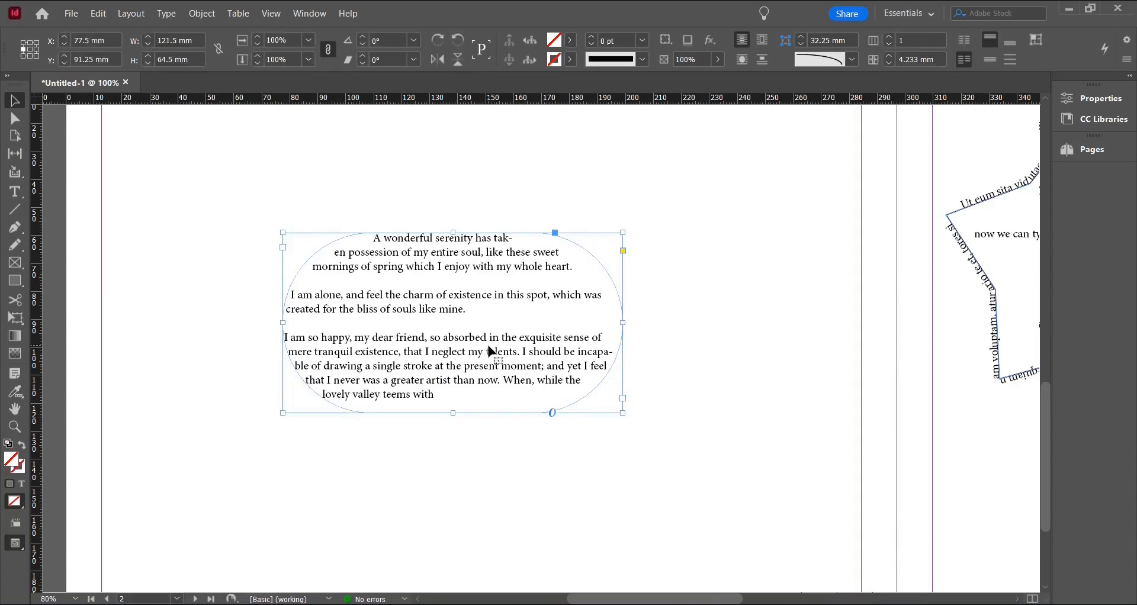
# - Reduce the frame's corner radius to about 21.25 mm and move the frame to about X 73.7 mm, Y 79.8 mm
pyautogui.click(623, 251)
pyautogui.moveTo(372, 414)
pyautogui.mouseDown()
pyautogui.moveTo(295, 414)
pyautogui.moveTo(368, 414)
pyautogui.mouseUp()
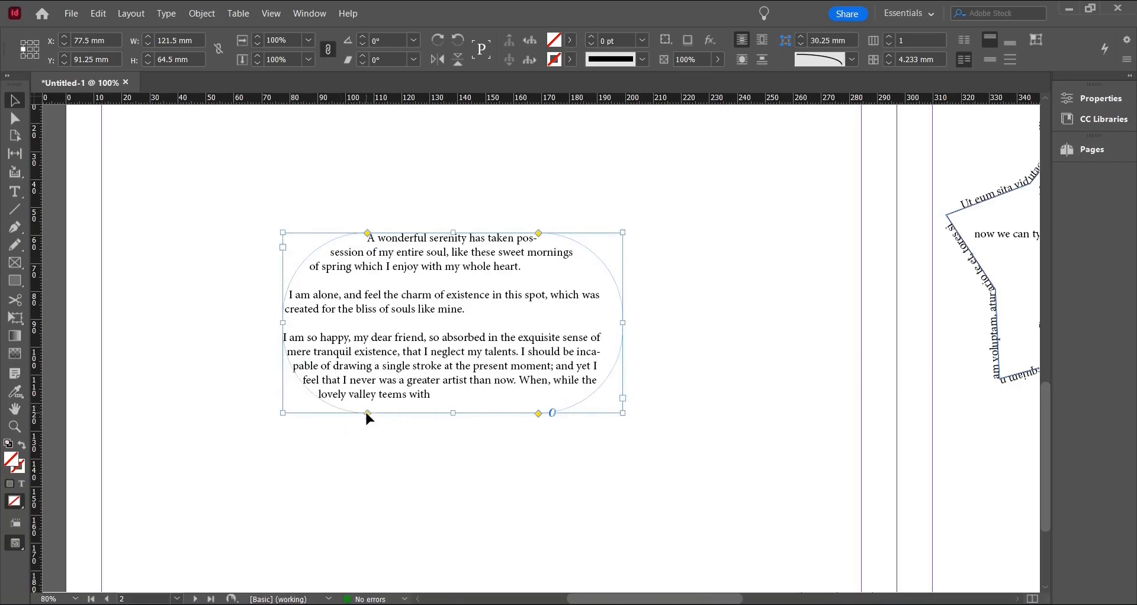
pyautogui.moveTo(367, 414)
pyautogui.mouseDown()
pyautogui.moveTo(407, 412)
pyautogui.moveTo(352, 414)
pyautogui.mouseUp()
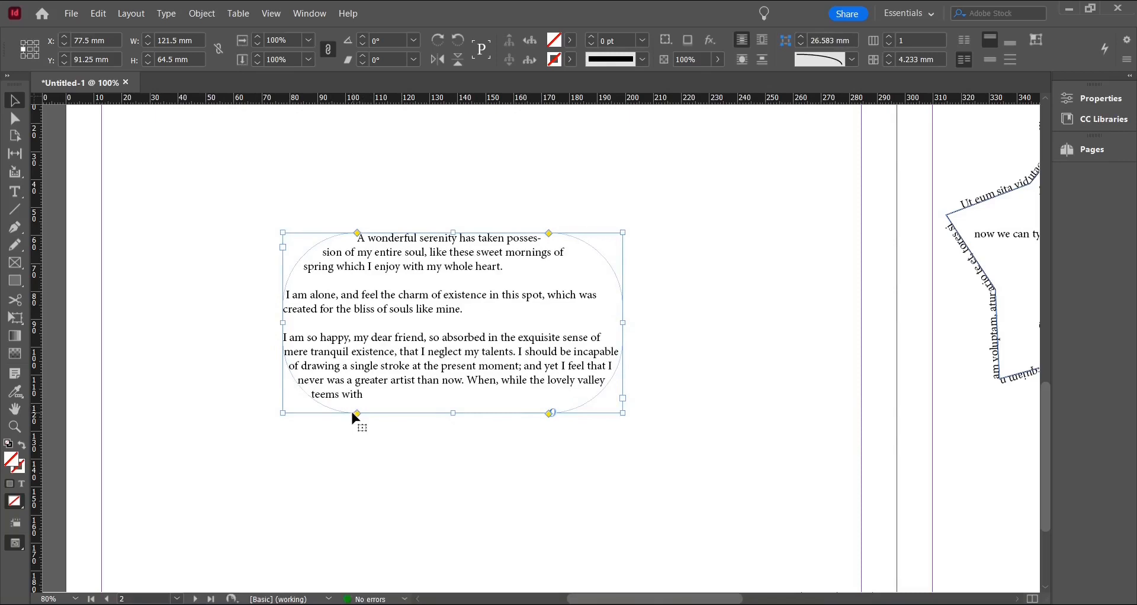
pyautogui.moveTo(354, 413)
pyautogui.mouseDown()
pyautogui.moveTo(373, 412)
pyautogui.moveTo(363, 413)
pyautogui.mouseUp()
pyautogui.moveTo(549, 233); pyautogui.dragTo(573, 232)
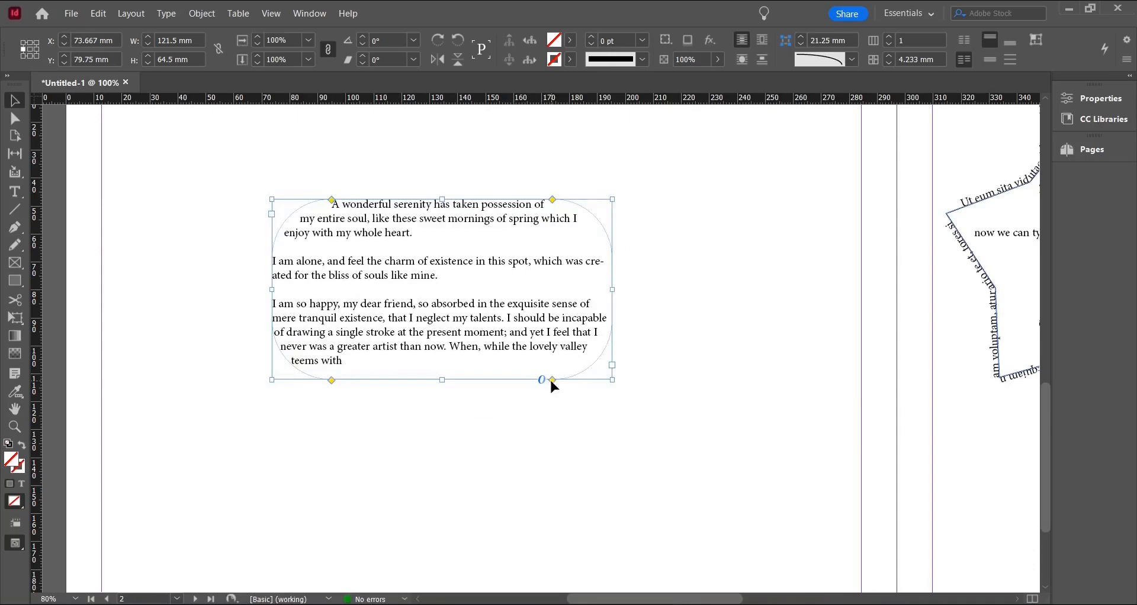
# - Give individual corners of the text frame different rounding, smaller at top-left and bottom-right, move the frame slightly down and hide all frame edges
pyautogui.moveTo(551, 381); pyautogui.dragTo(573, 379)
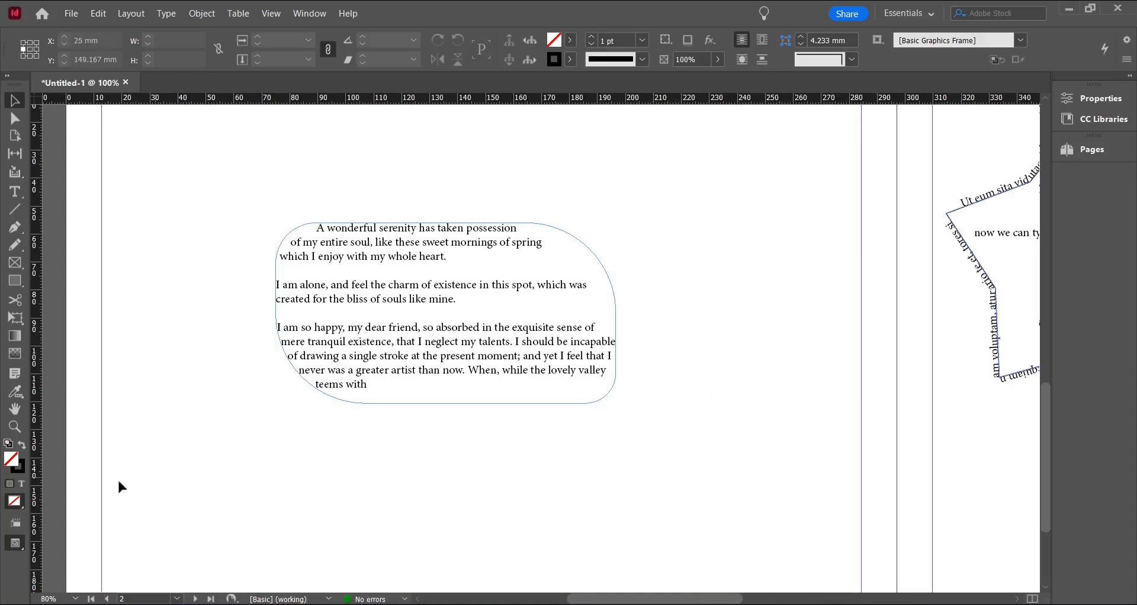
pyautogui.click(16, 529)
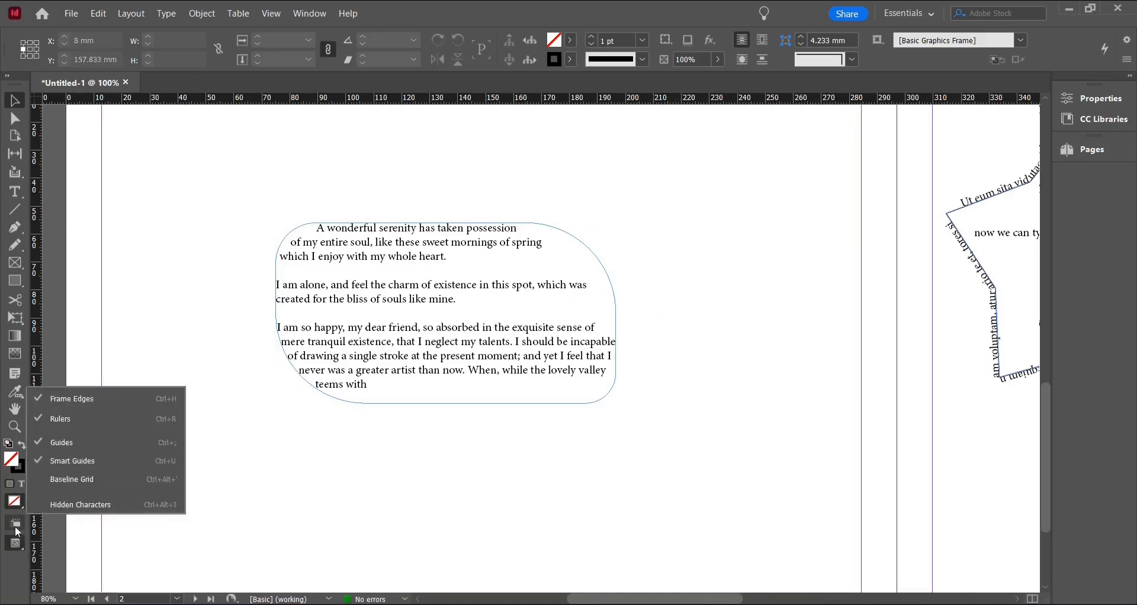
pyautogui.click(84, 403)
pyautogui.click(532, 504)
pyautogui.click(332, 334)
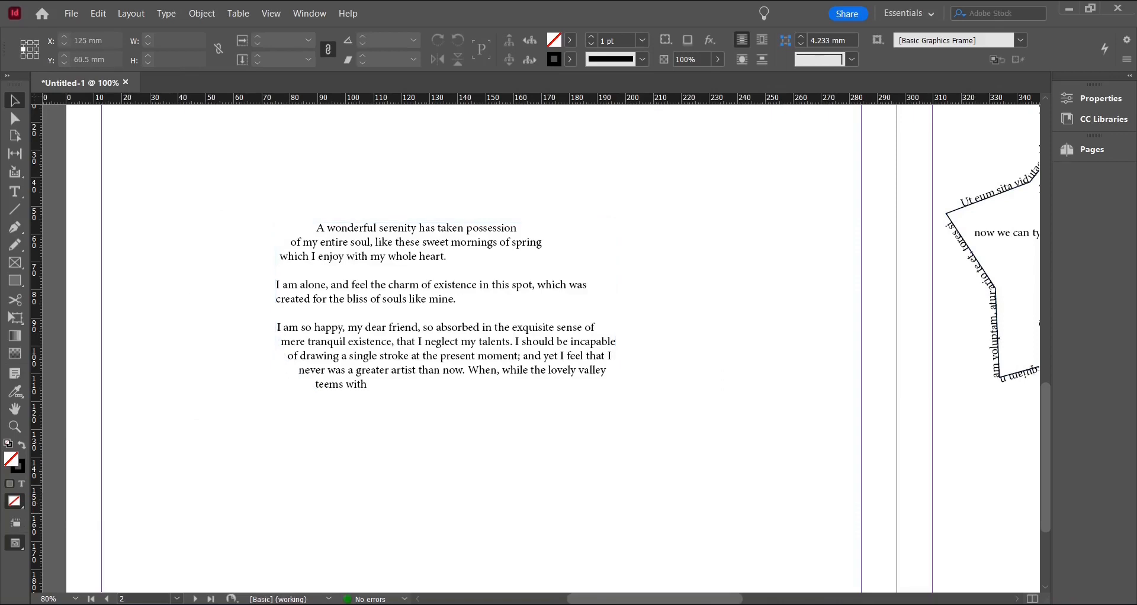
# - Open the Info panel and place it beside the dummy text, clear of the paragraphs
pyautogui.hotkey('ctrl', '-')
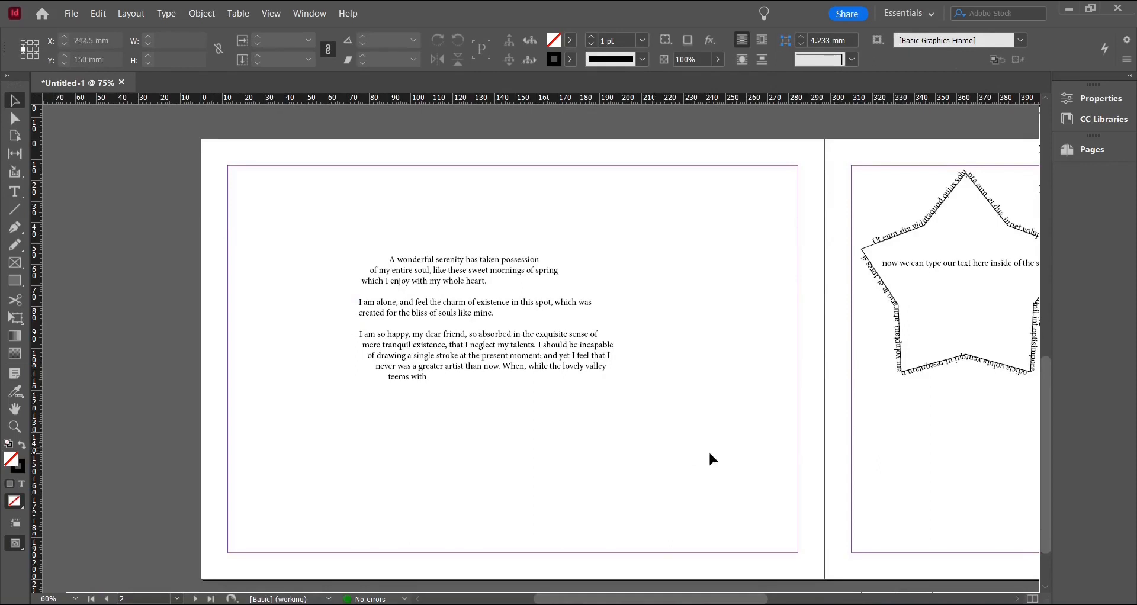
pyautogui.click(294, 16)
pyautogui.click(341, 187)
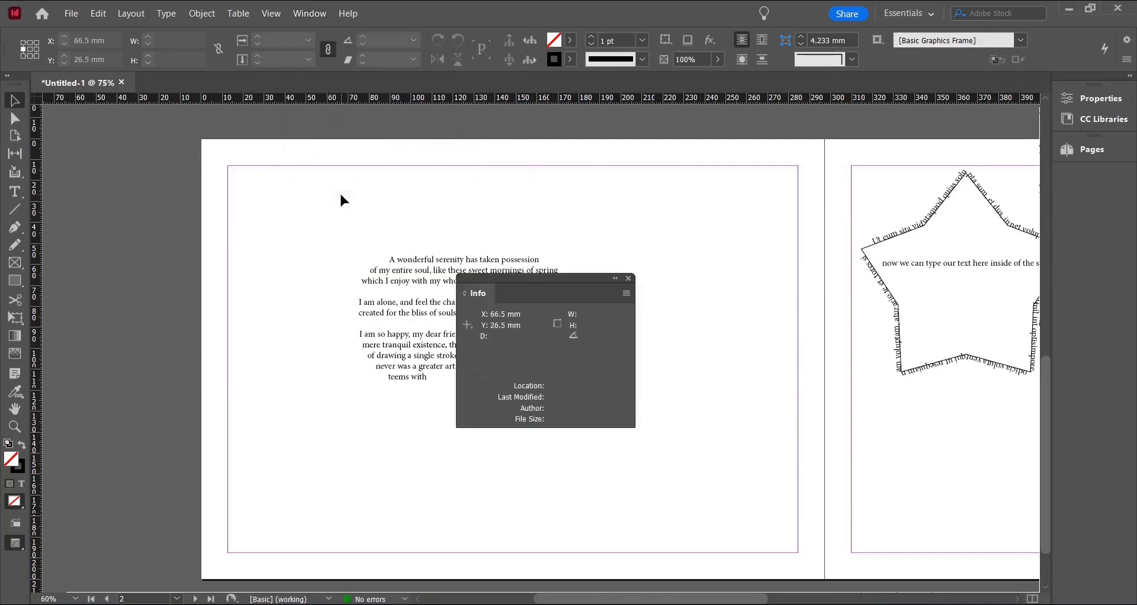
pyautogui.moveTo(477, 294); pyautogui.dragTo(168, 277)
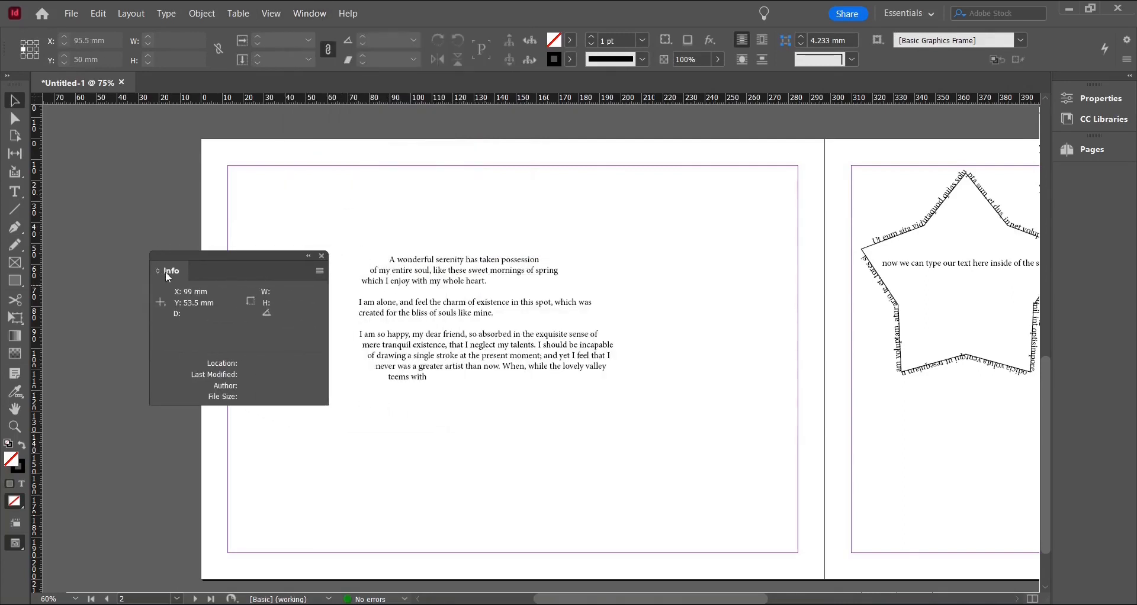
# - Place the text cursor in the dummy text to check its character, word, line and paragraph counts, and show the paragraph formatting controls
pyautogui.doubleClick(440, 304)
pyautogui.click(434, 345)
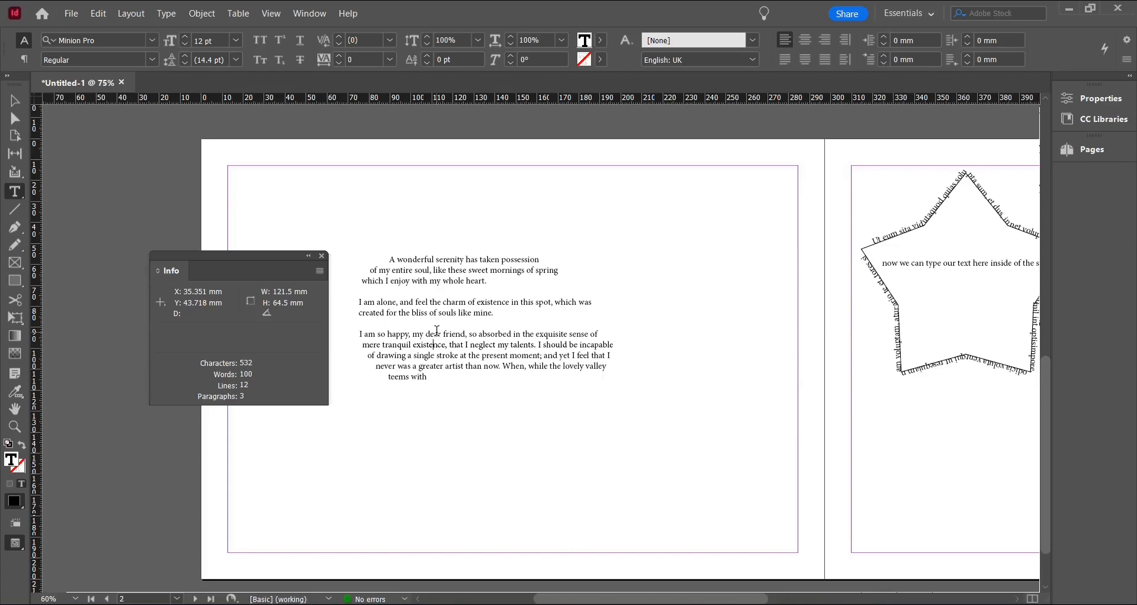
pyautogui.click(434, 345)
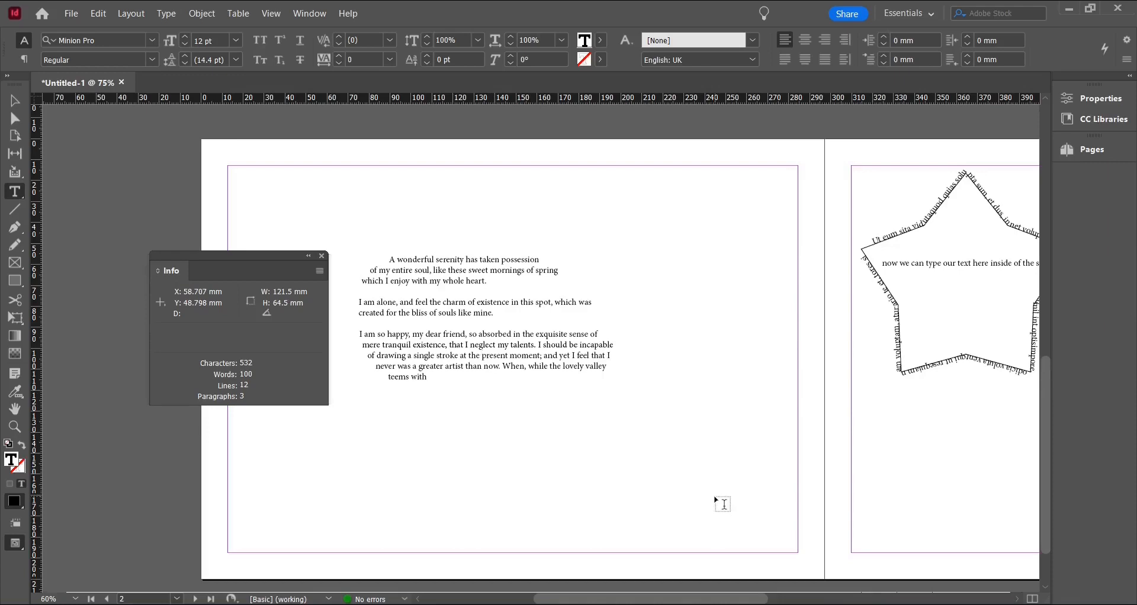
pyautogui.click(24, 60)
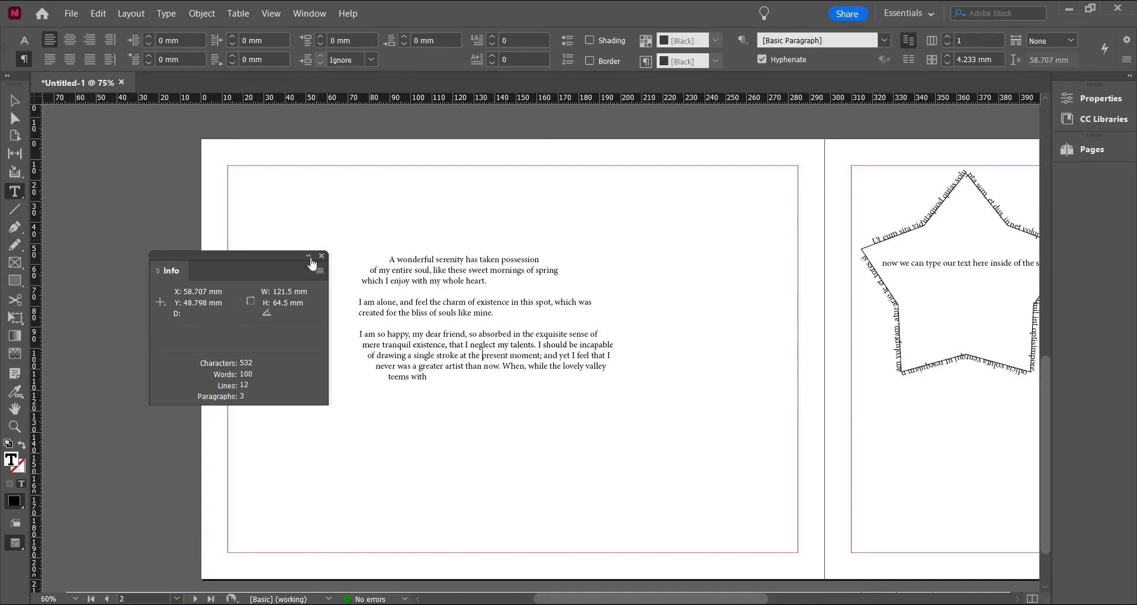